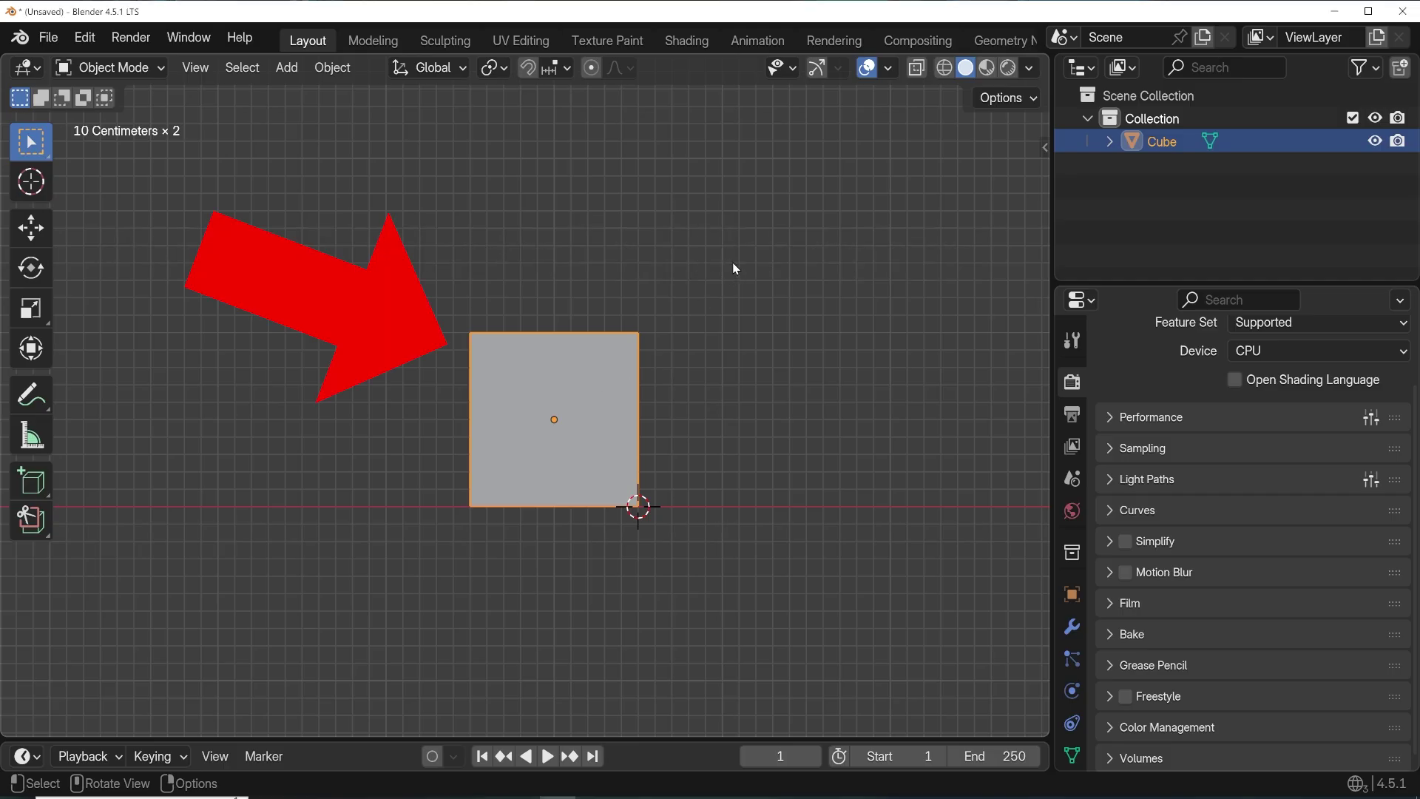
Rotate the cube about its centre and orbit the view into perspective.
{"action": "key", "text": "r"}
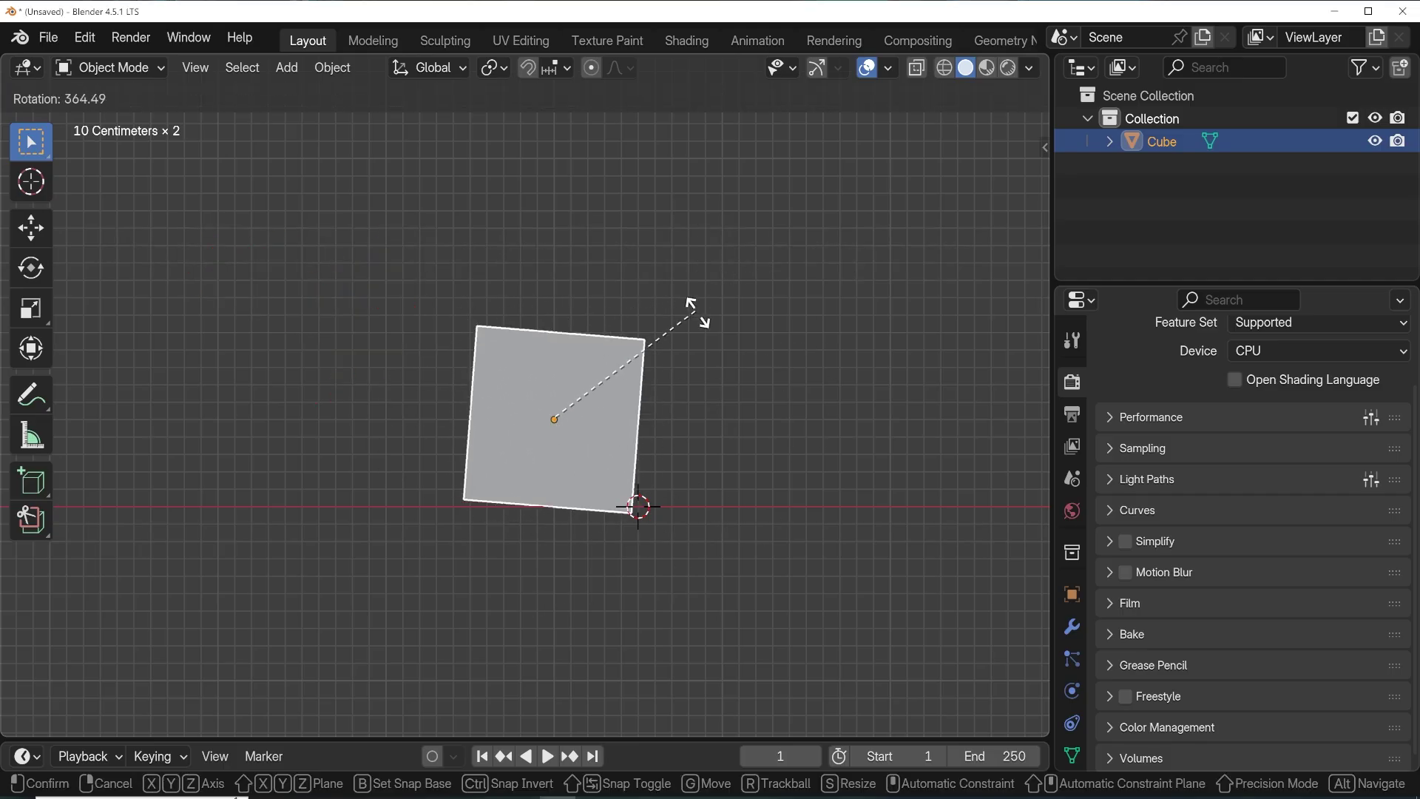
{"action": "left_click", "coordinate": [649, 530]}
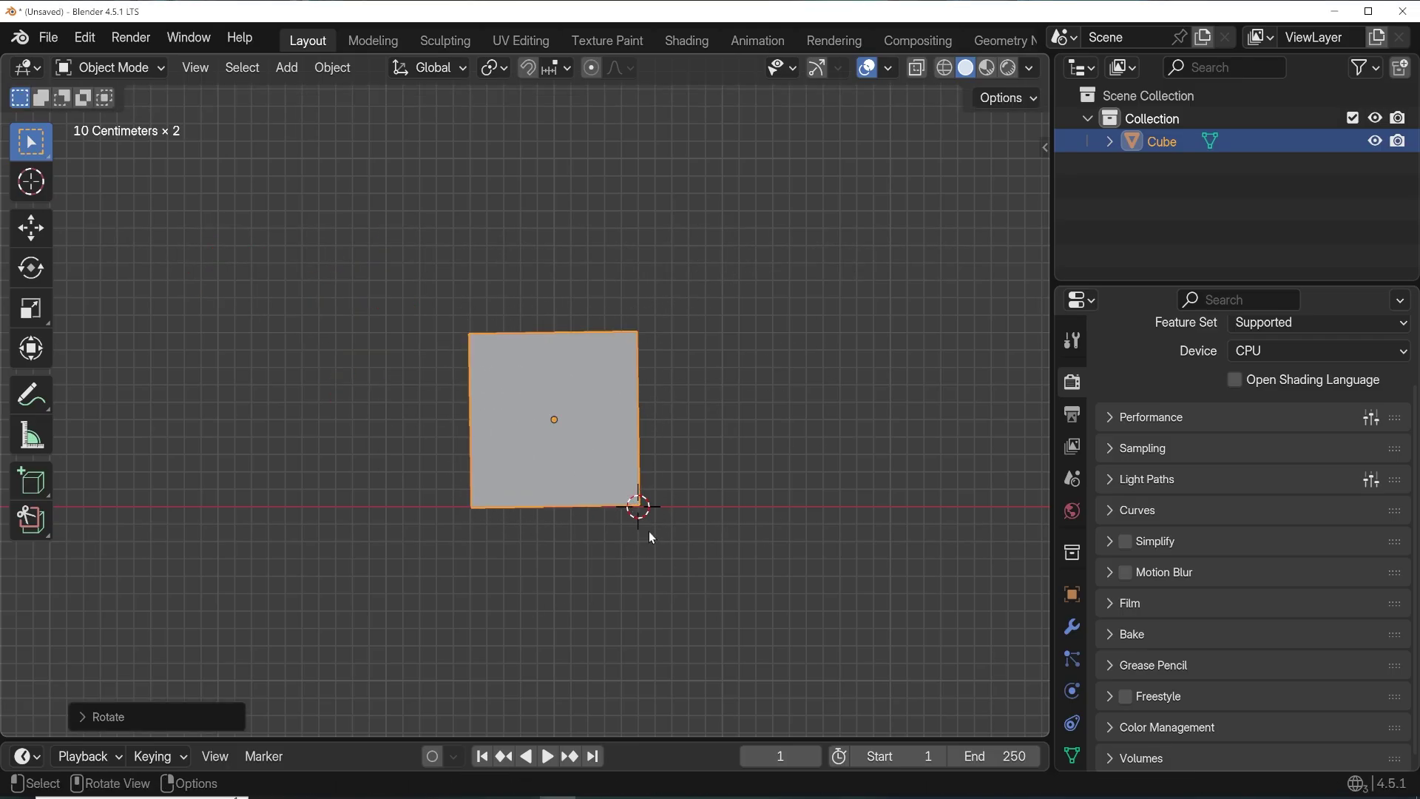
{"action": "middle_click_drag", "start_coordinate": [697, 438], "coordinate": [661, 413]}
{"action": "scroll", "coordinate": [666, 384], "scroll_direction": "down", "scroll_amount": 4}
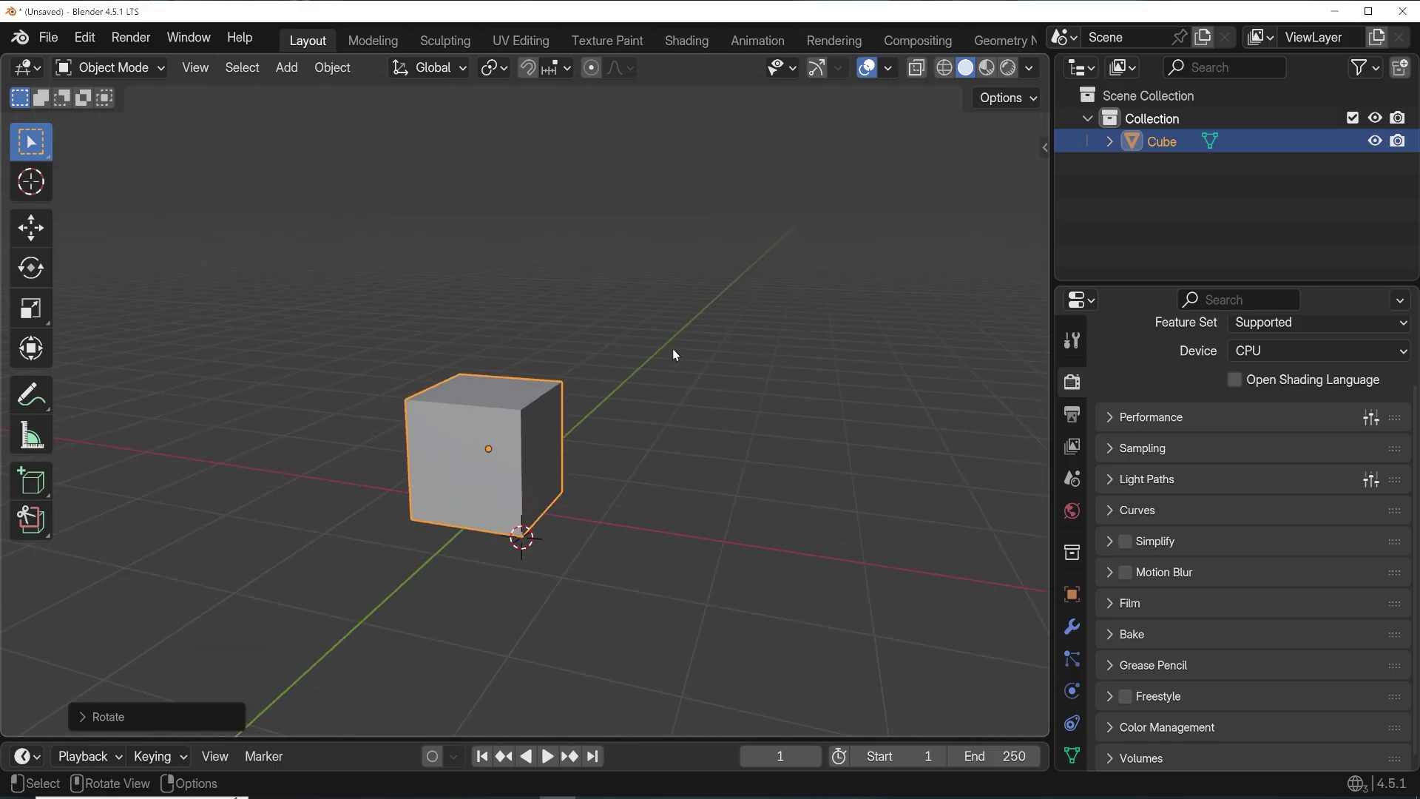
Enlarge the cube, then clear its scale back to original and switch to top view.
{"action": "key", "text": "s"}
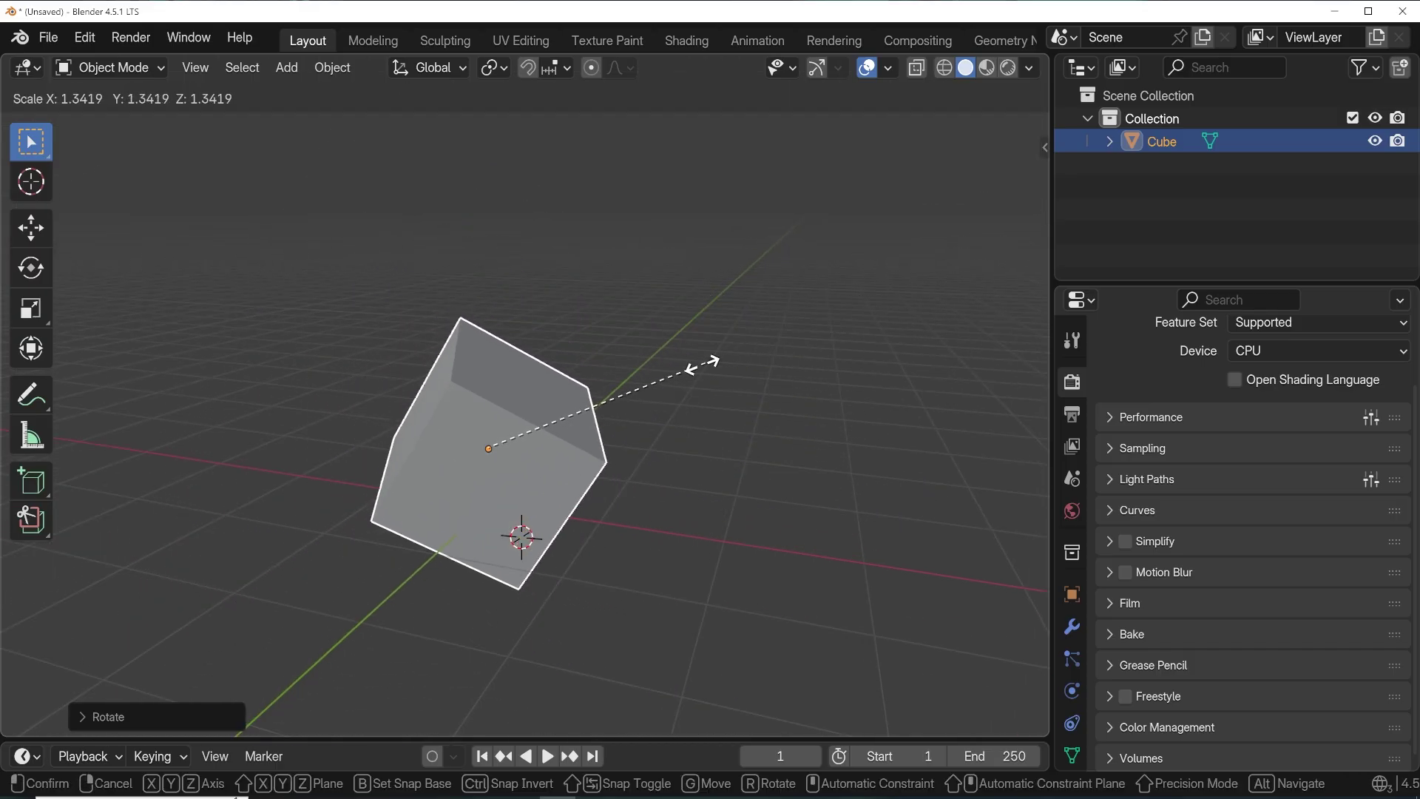
{"action": "left_click", "coordinate": [784, 340]}
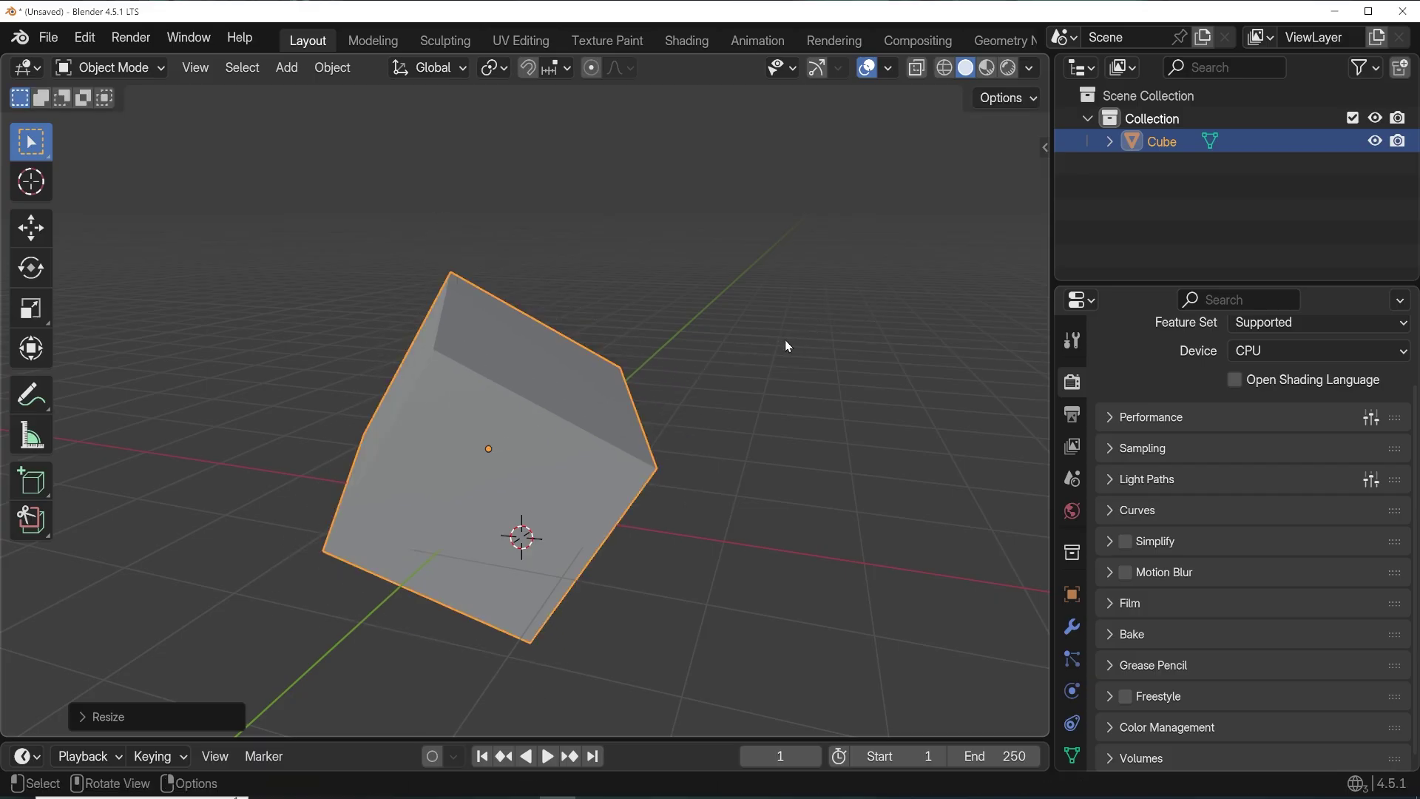
{"action": "key", "text": "alt+s"}
{"action": "key", "text": "KP_7"}
{"action": "key", "text": "r"}
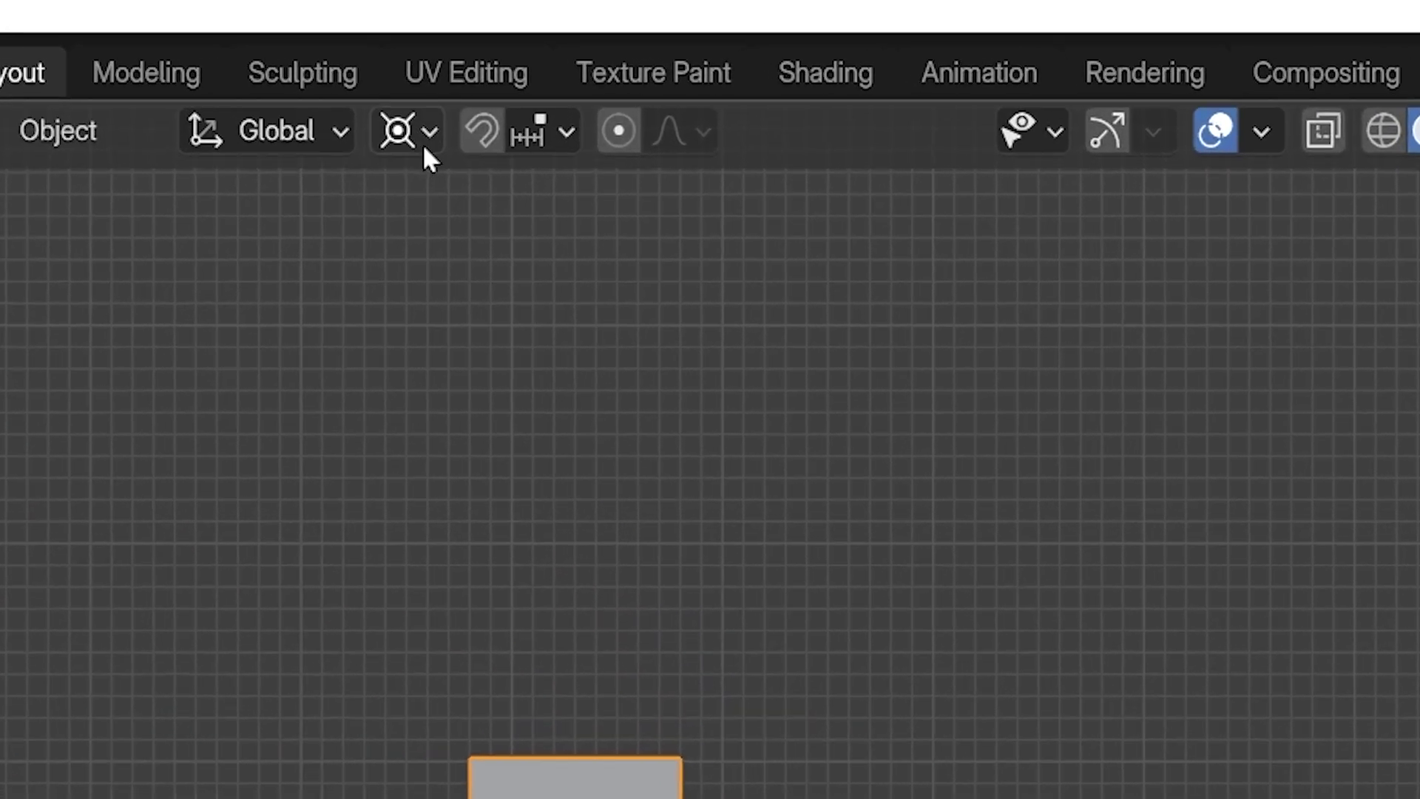
Open the Transform Pivot Point options and recentre the cube in the perspective view.
{"action": "left_click", "coordinate": [514, 87]}
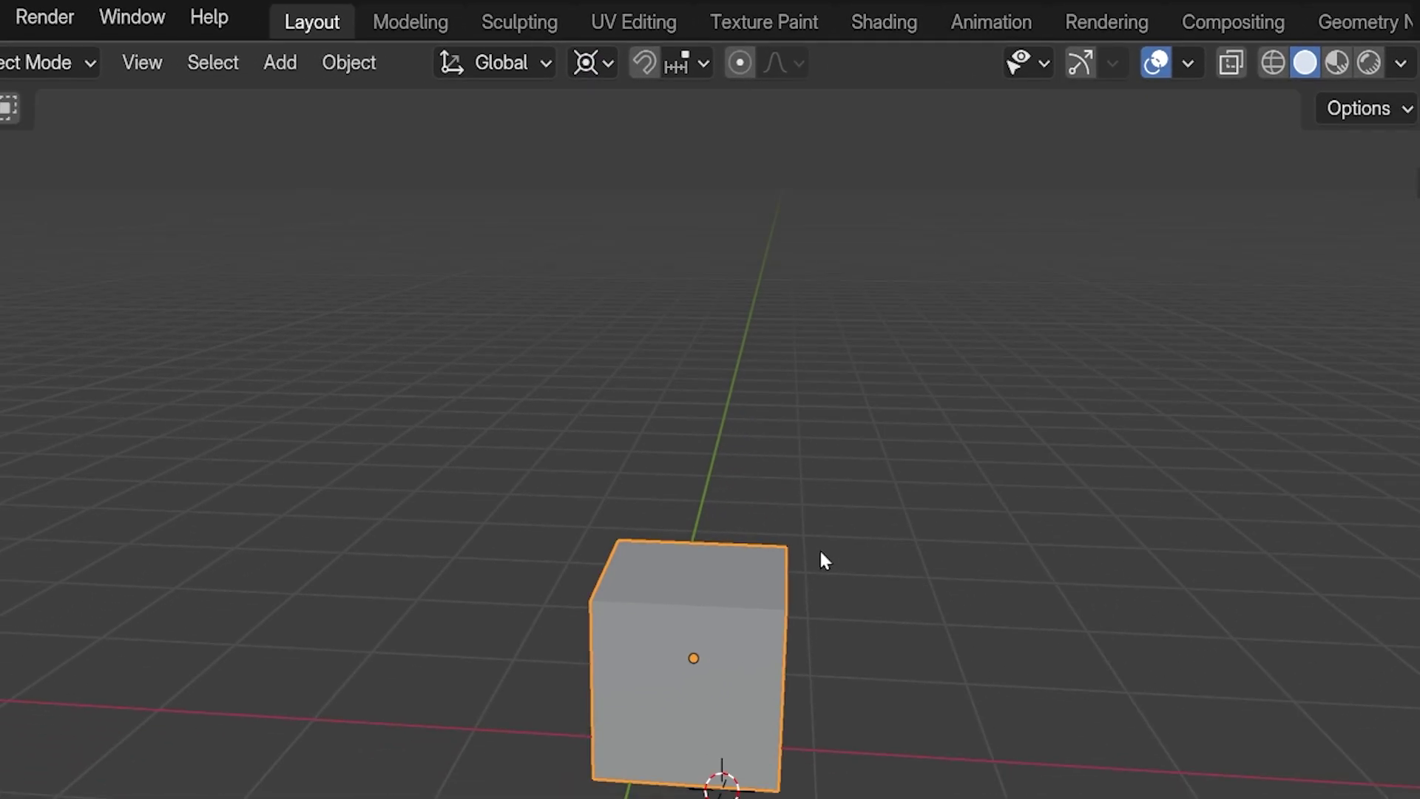
{"action": "middle_click_drag", "start_coordinate": [820, 551], "coordinate": [840, 487], "text": "shift"}
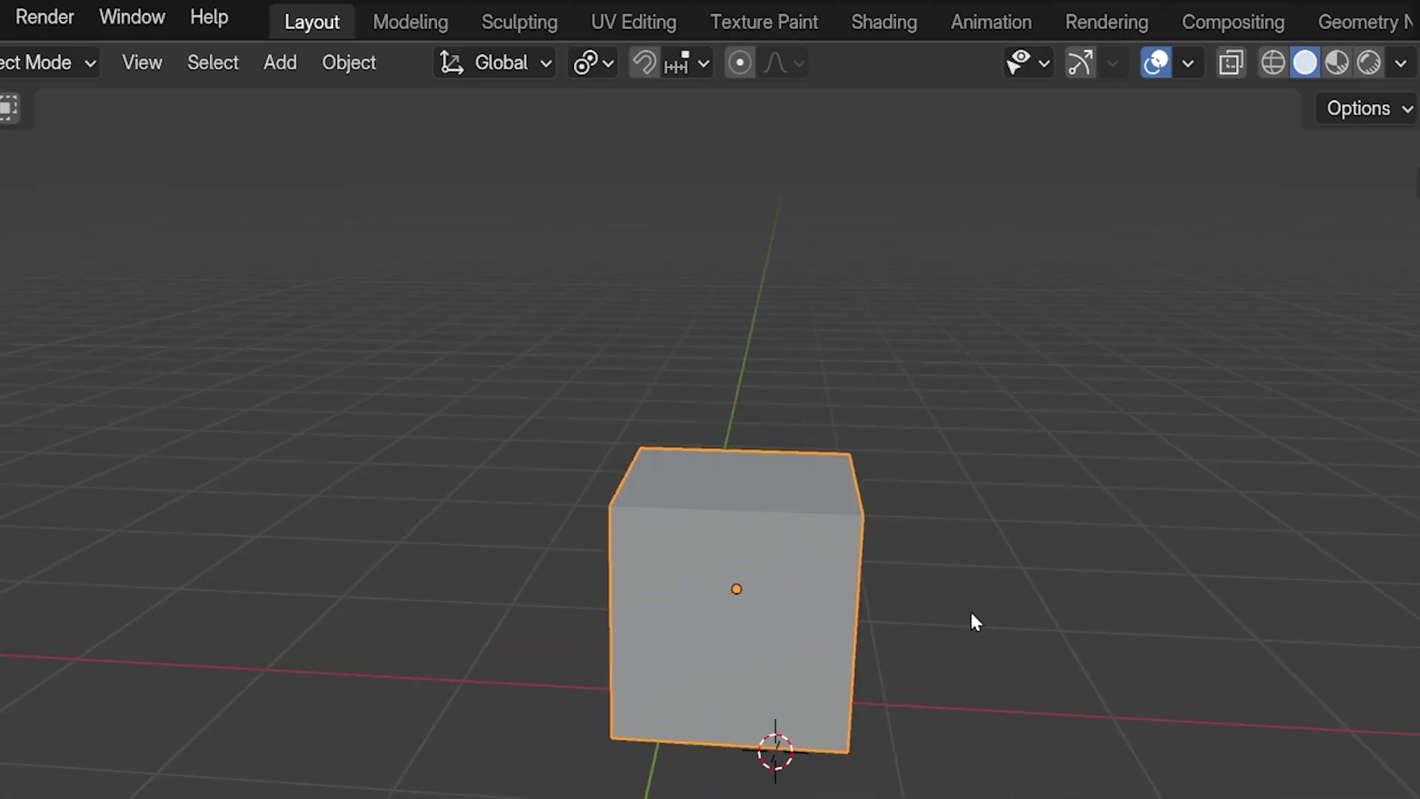
Set Transform Pivot Point to Individual Origins and zoom in to frame the cube.
{"action": "left_click", "coordinate": [592, 64]}
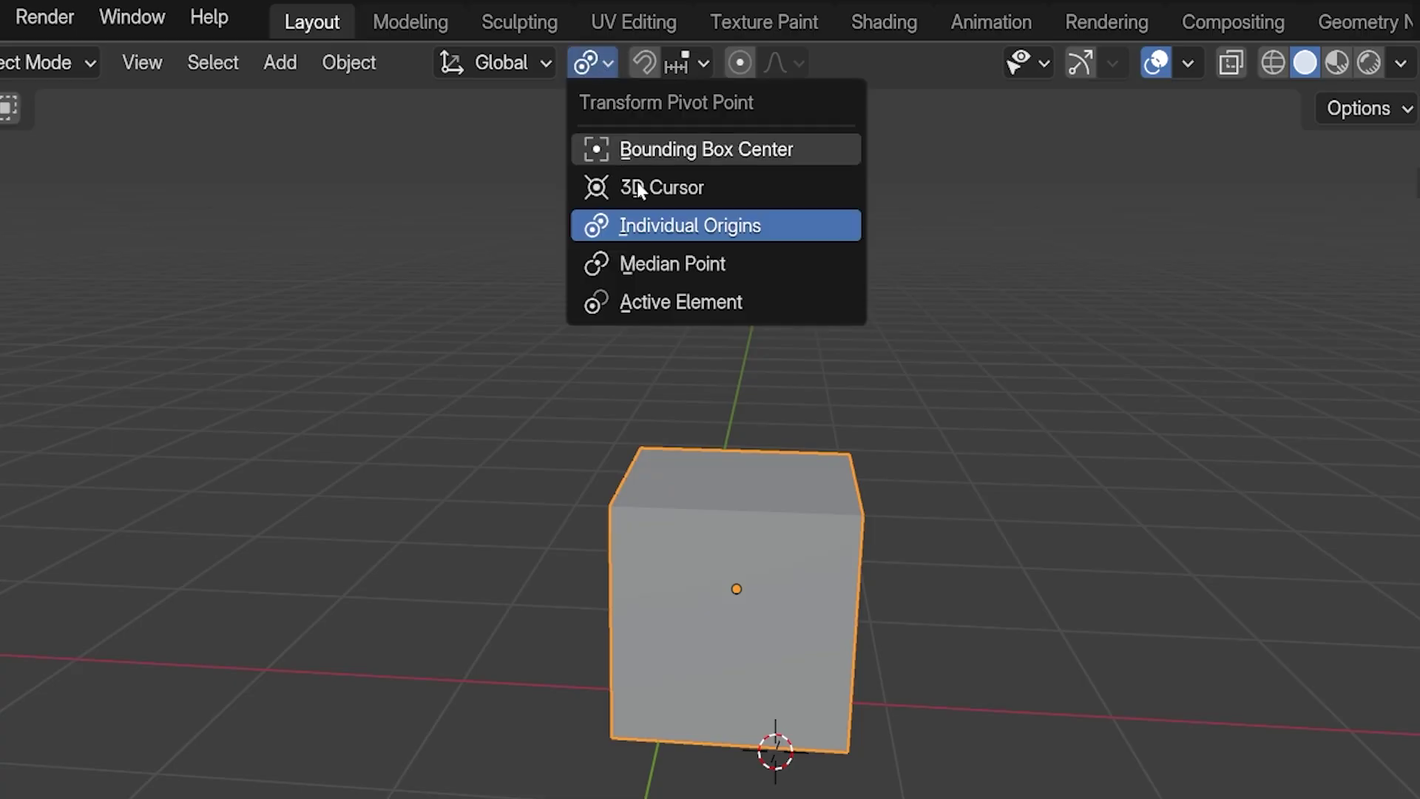
{"action": "left_click", "coordinate": [706, 230]}
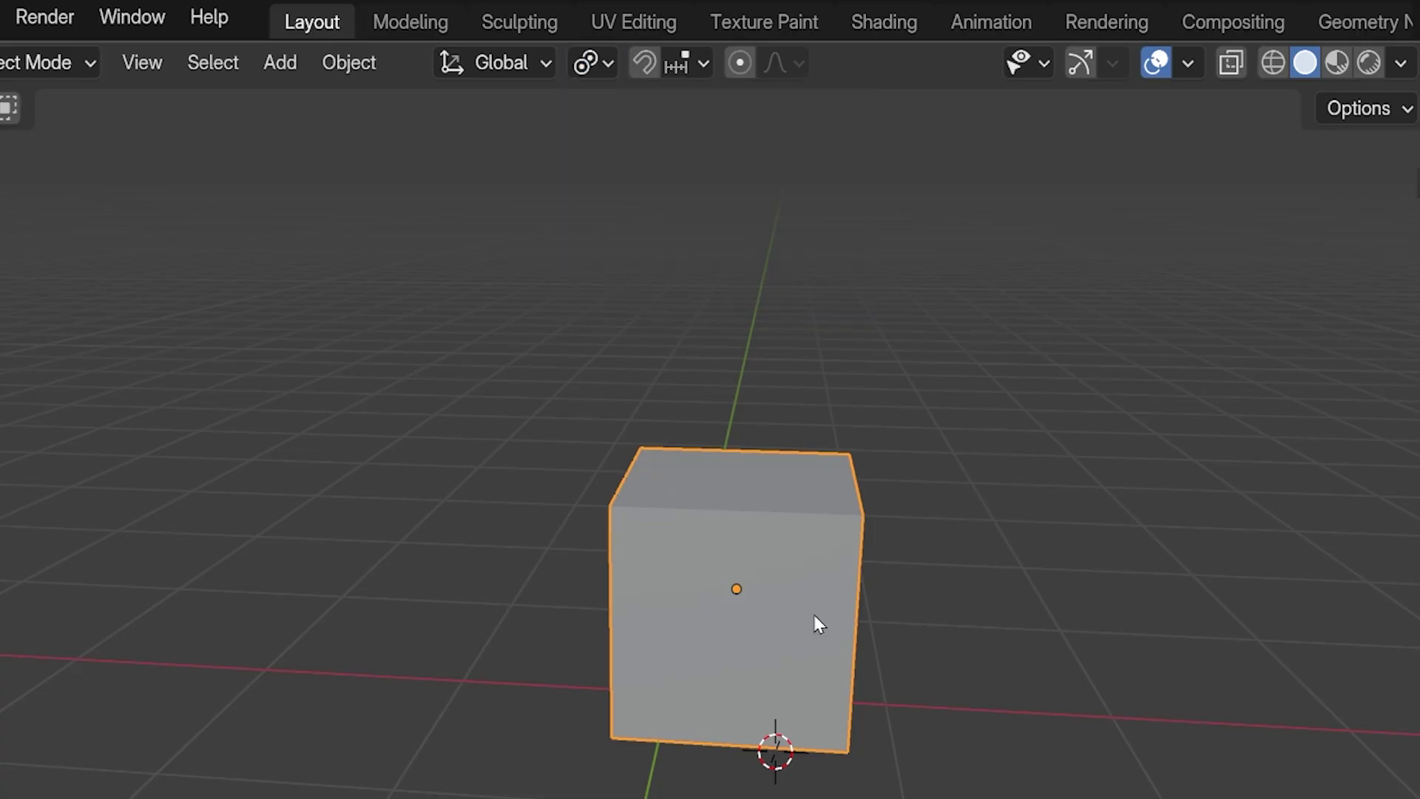
{"action": "scroll", "coordinate": [786, 610], "scroll_direction": "up", "scroll_amount": 5}
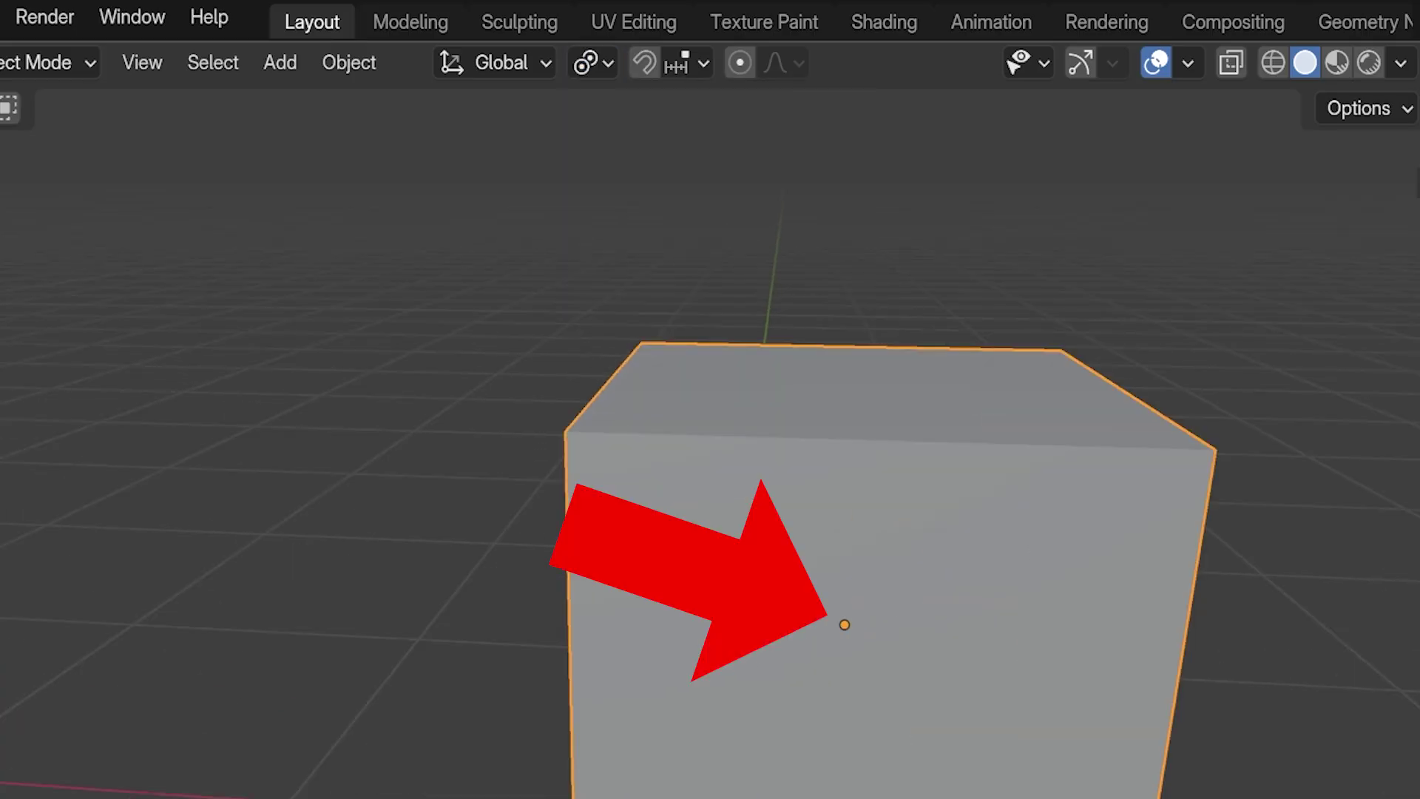
{"action": "scroll", "coordinate": [792, 632], "scroll_direction": "down", "scroll_amount": 8}
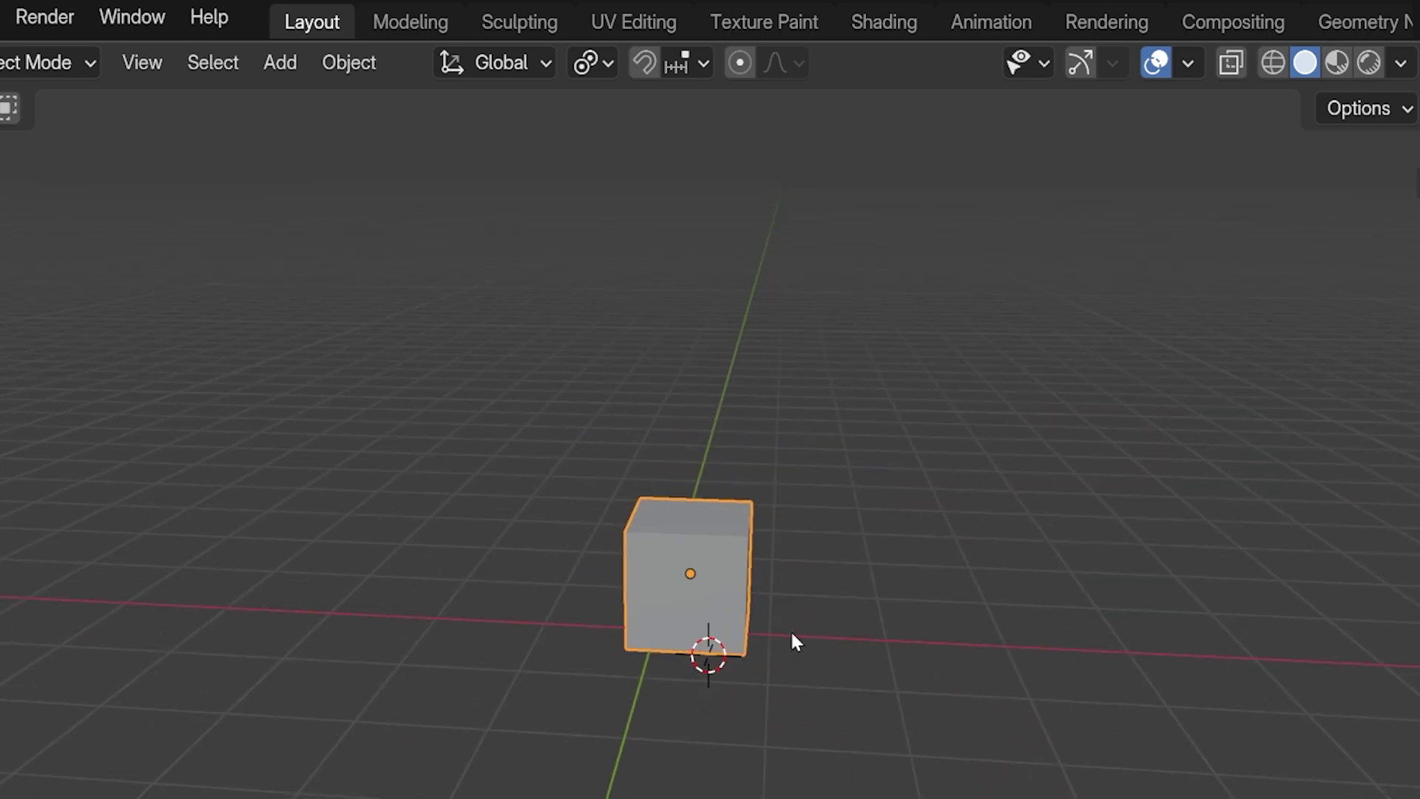
{"action": "mouse_move", "coordinate": [785, 632]}
{"action": "middle_mouse_down", "text": "shift"}
{"action": "mouse_move", "coordinate": [820, 584]}
{"action": "mouse_move", "coordinate": [726, 612]}
{"action": "mouse_move", "coordinate": [599, 614]}
{"action": "mouse_move", "coordinate": [792, 615]}
{"action": "middle_mouse_up", "text": "shift"}
{"action": "scroll", "coordinate": [818, 586], "scroll_direction": "up", "scroll_amount": 3}
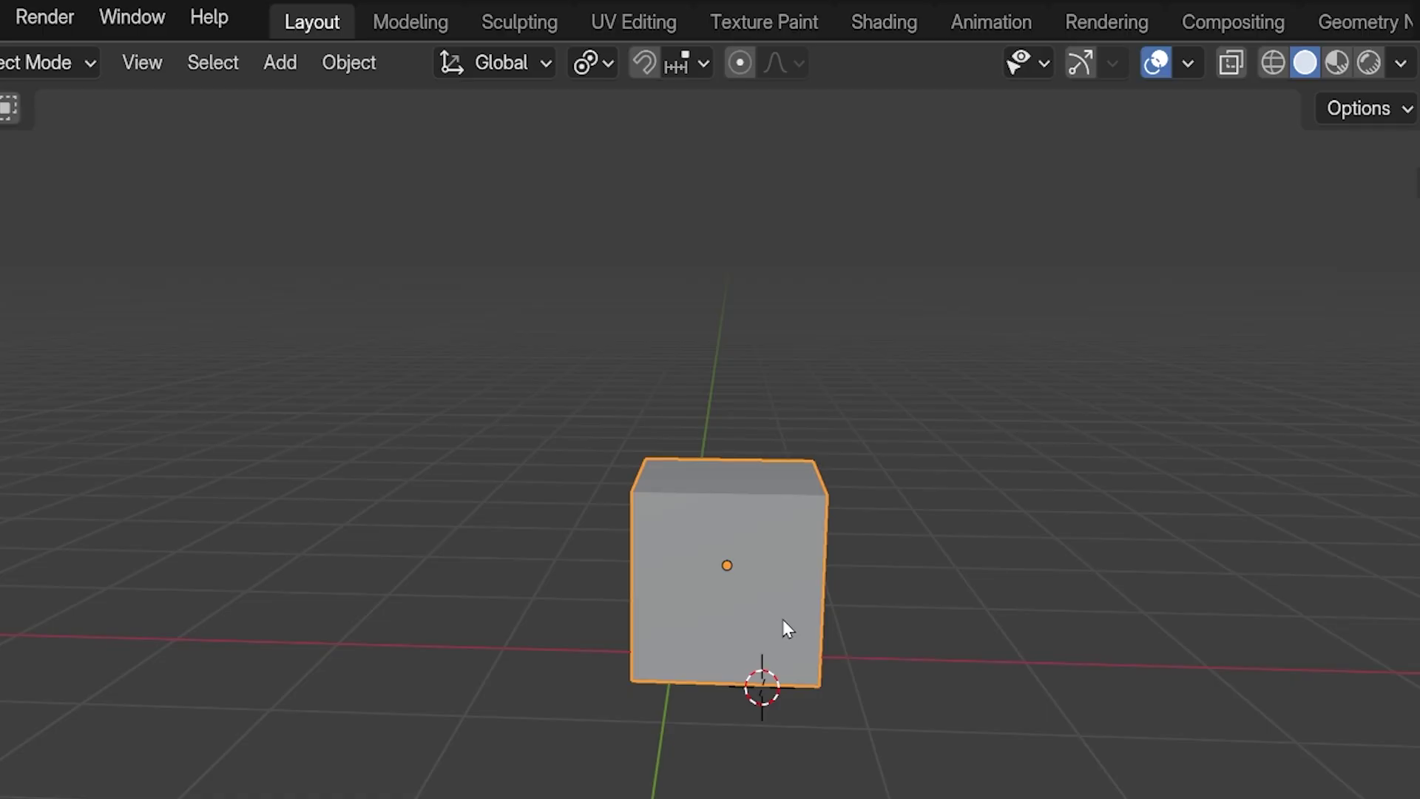
{"action": "scroll", "coordinate": [783, 619], "scroll_direction": "up", "scroll_amount": 2}
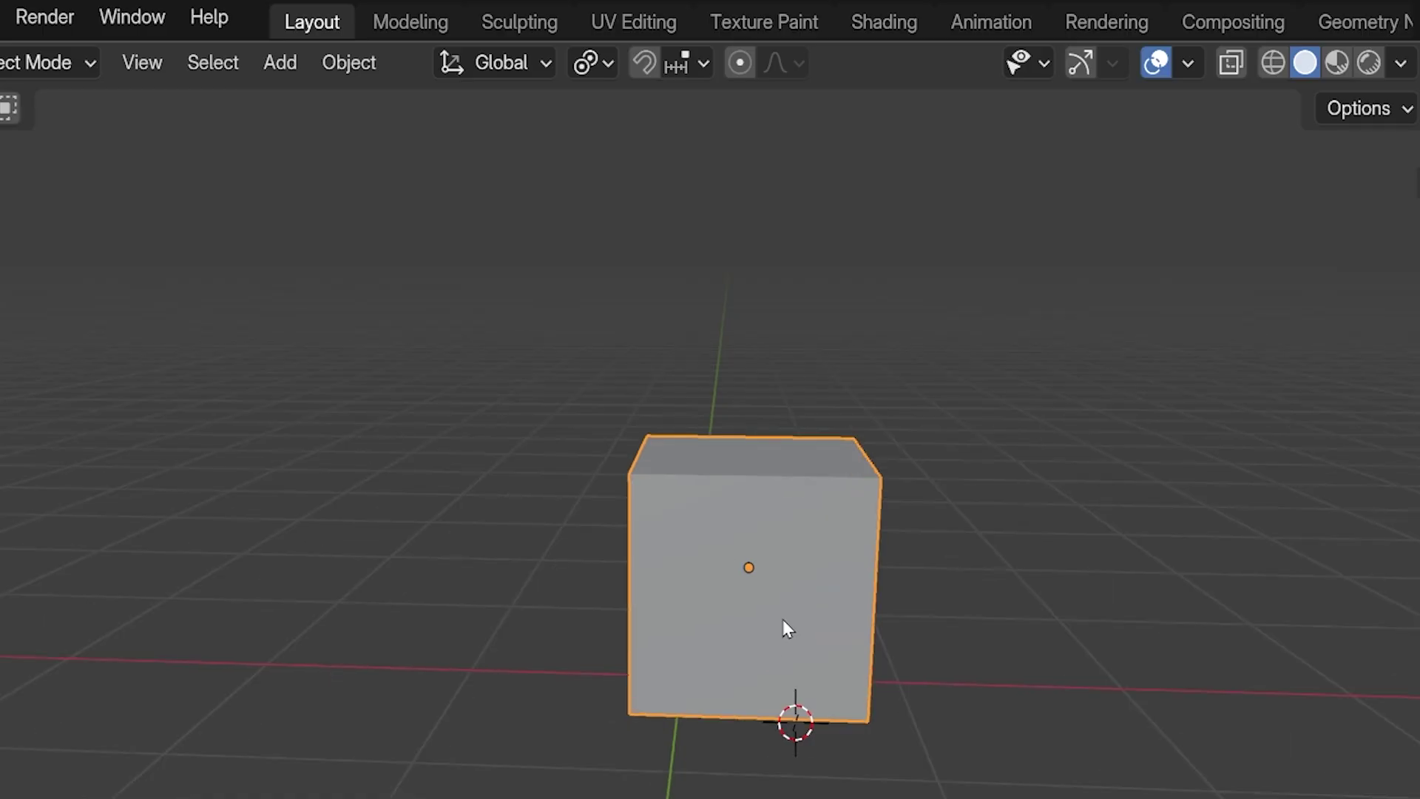
In Edit Mode, raise the whole cube mesh along Z above its origin.
{"action": "key", "text": "Tab"}
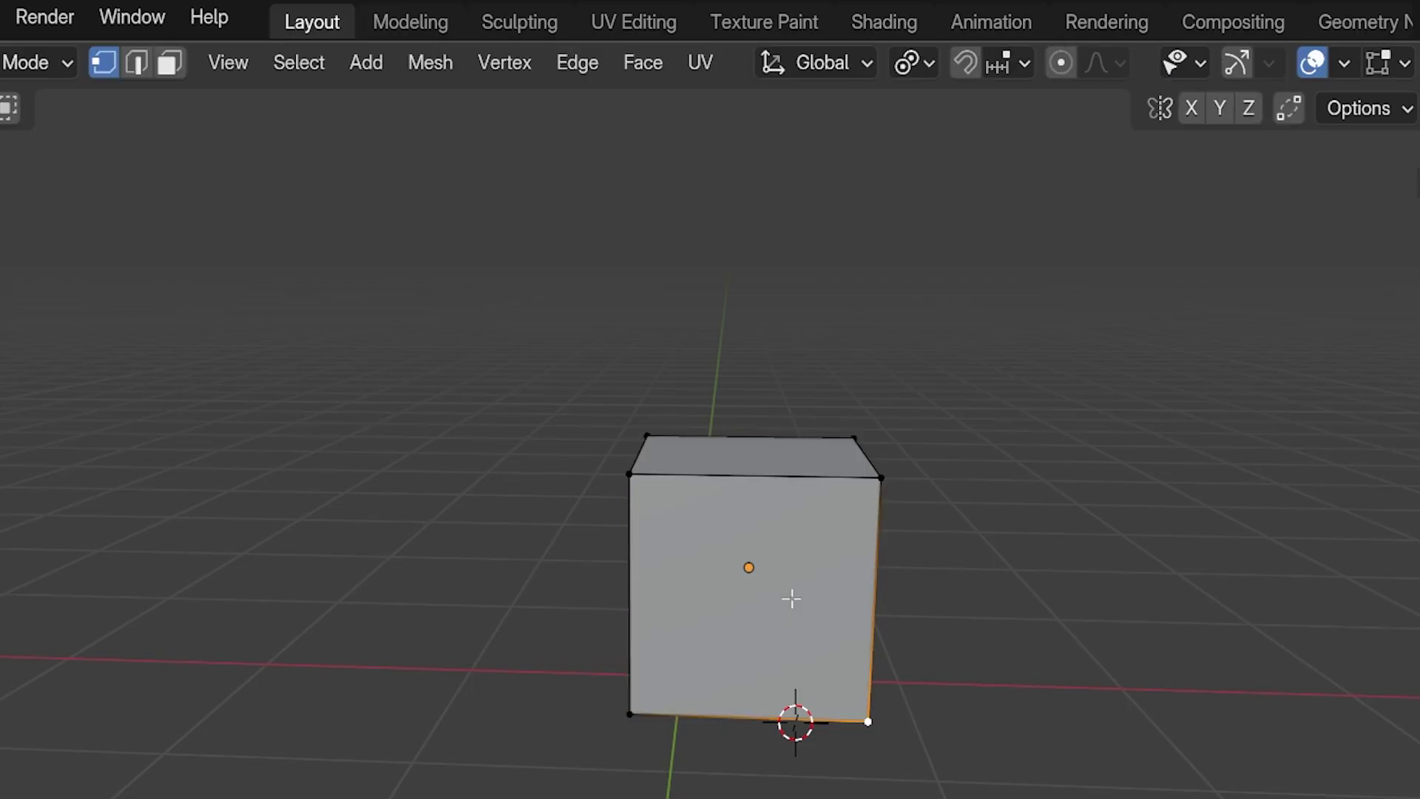
{"action": "key", "text": "a"}
{"action": "key", "text": "g"}
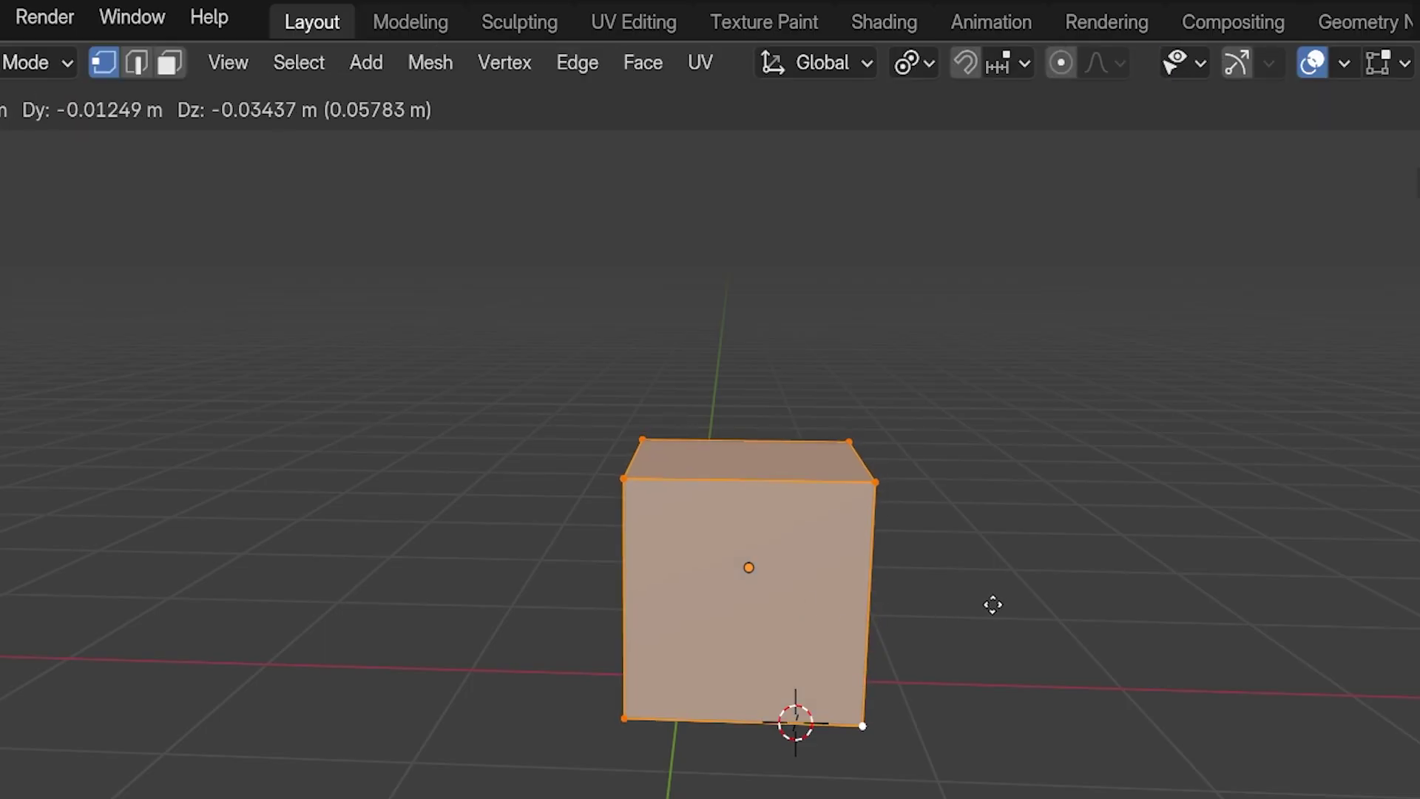
{"action": "key", "text": "z"}
{"action": "left_click", "coordinate": [990, 361]}
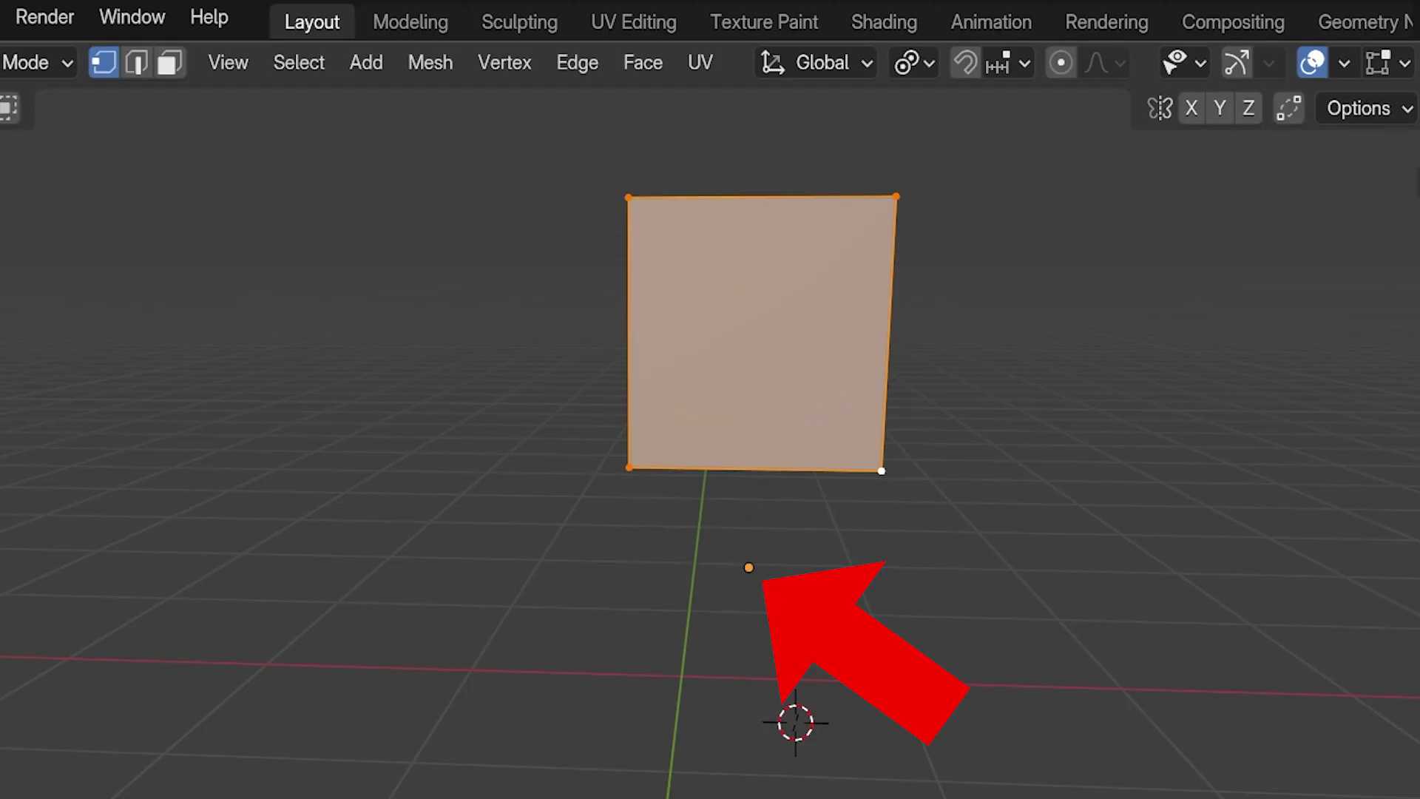
{"action": "key", "text": "Tab"}
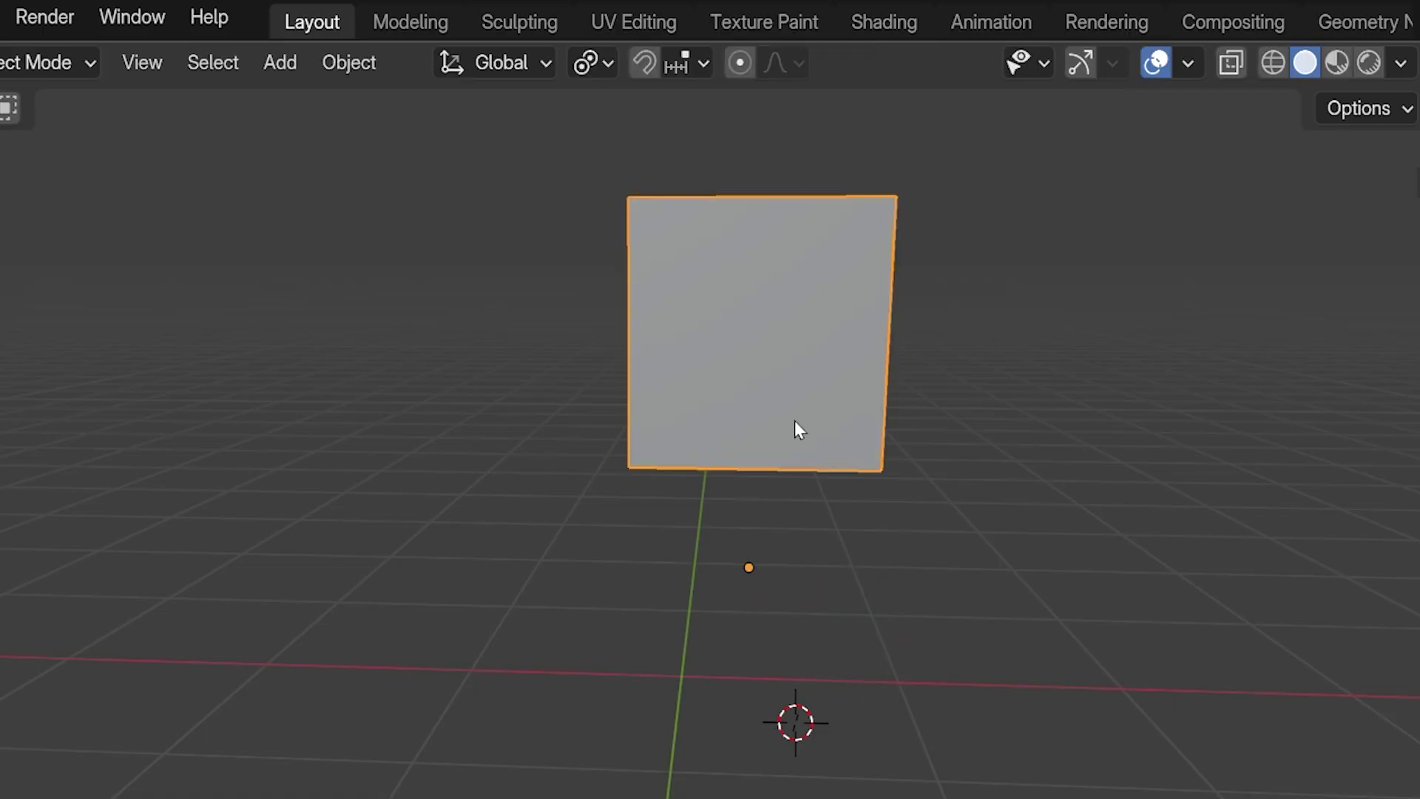
Recentre the cube's origin on its geometry with Object > Set Origin > Origin to Geometry.
{"action": "middle_click_drag", "start_coordinate": [795, 429], "coordinate": [823, 750]}
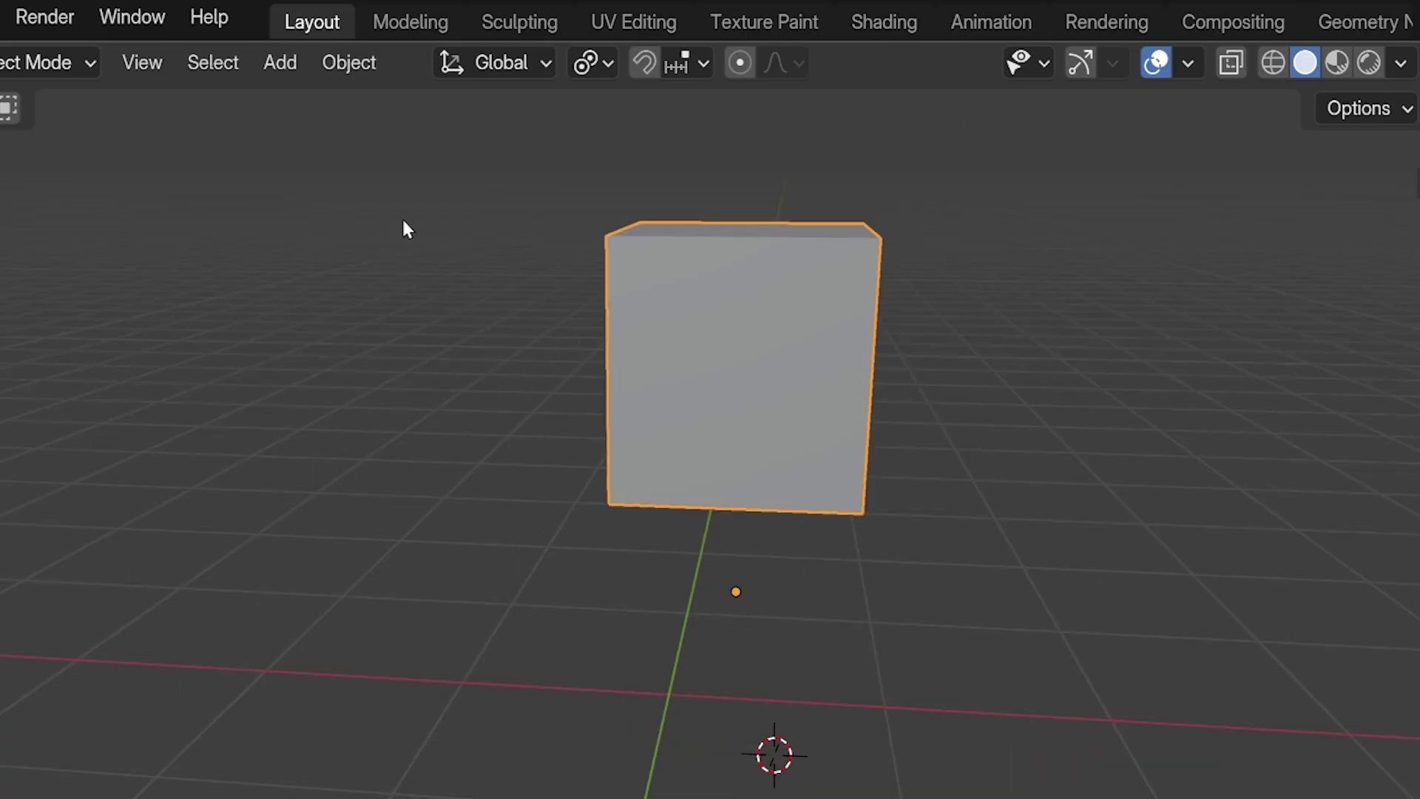
{"action": "left_click", "coordinate": [353, 65]}
{"action": "mouse_move", "coordinate": [385, 139]}
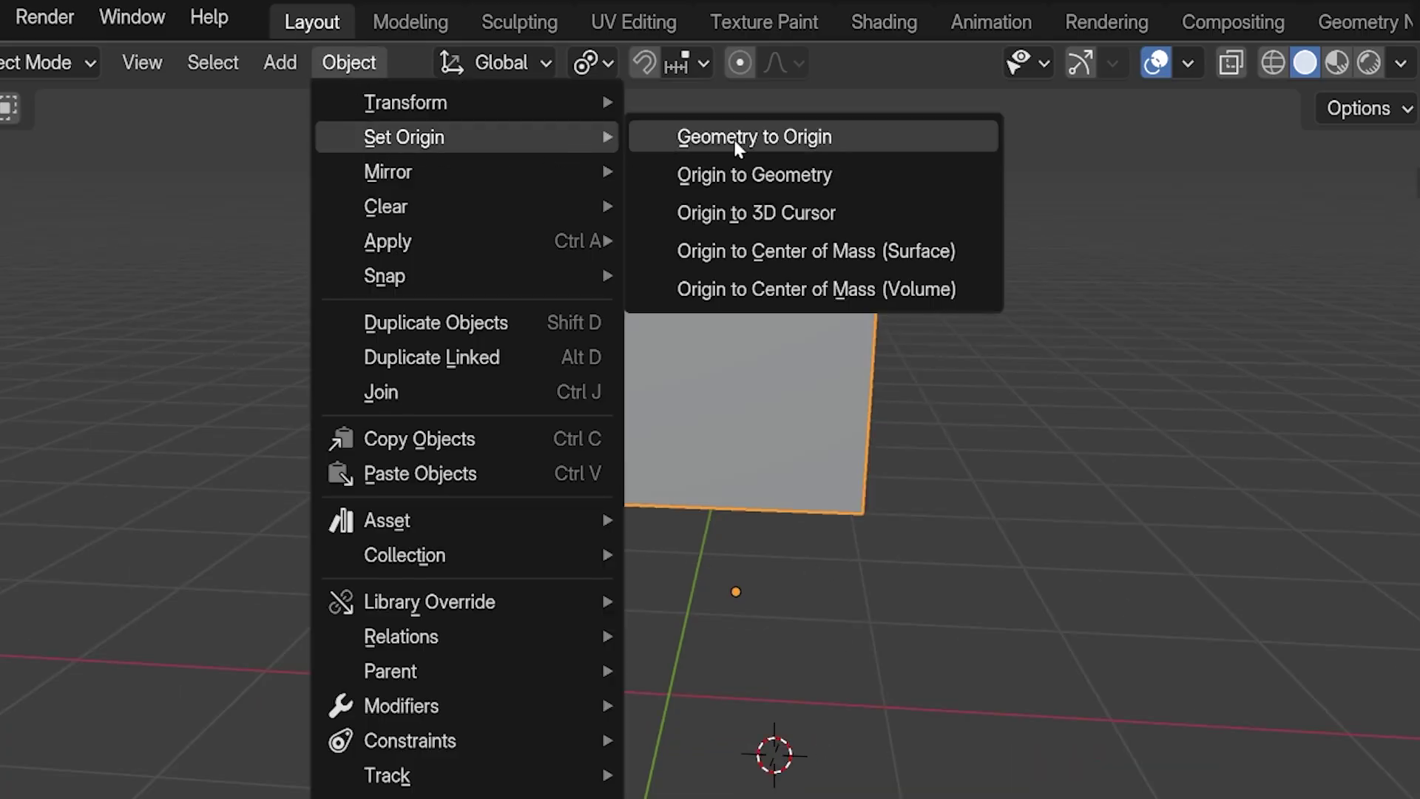
{"action": "left_click", "coordinate": [846, 179]}
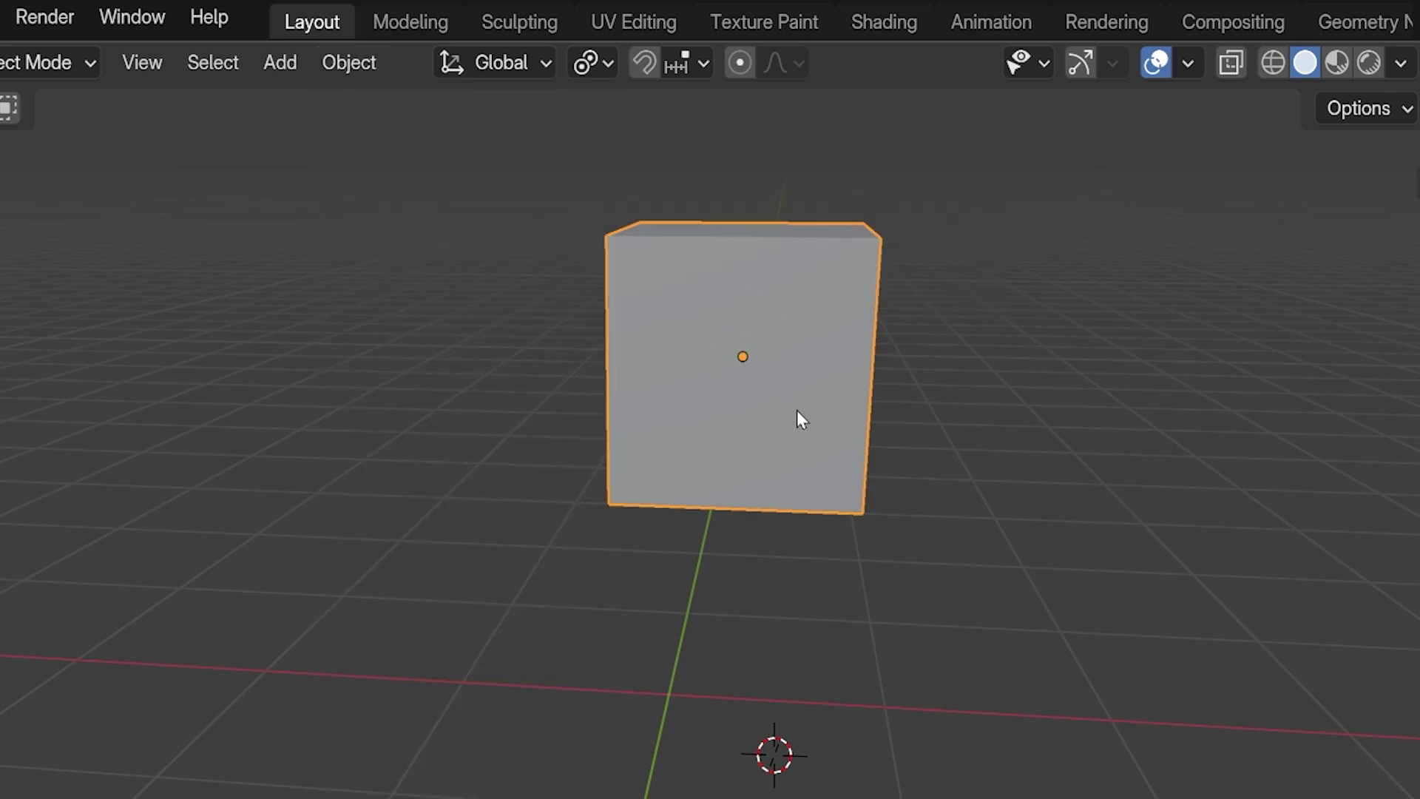
In front view, move the cube down to rest on the red axis.
{"action": "middle_click_drag", "start_coordinate": [797, 410], "coordinate": [805, 370]}
{"action": "scroll", "coordinate": [805, 370], "scroll_direction": "up", "scroll_amount": 2}
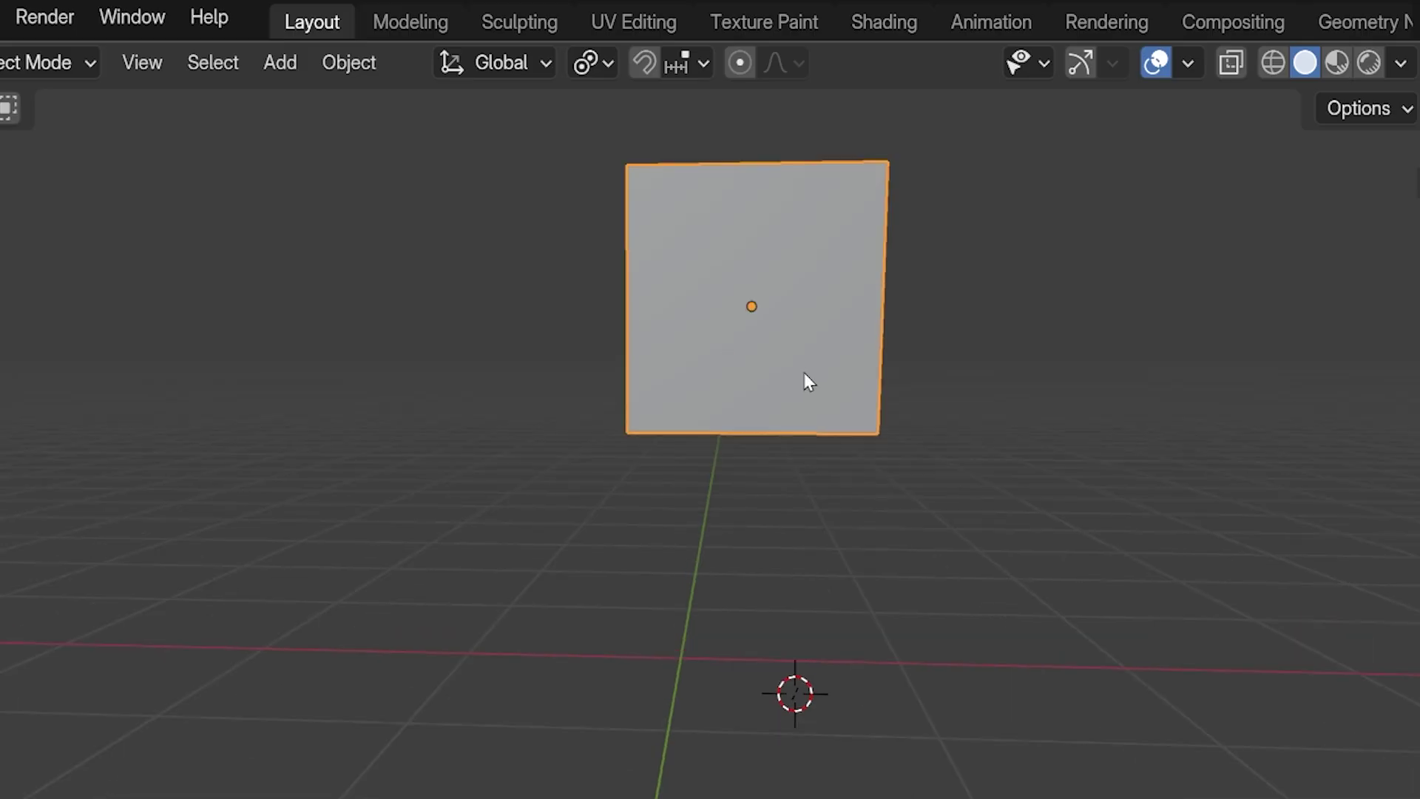
{"action": "key", "text": "KP_1"}
{"action": "key", "text": "g"}
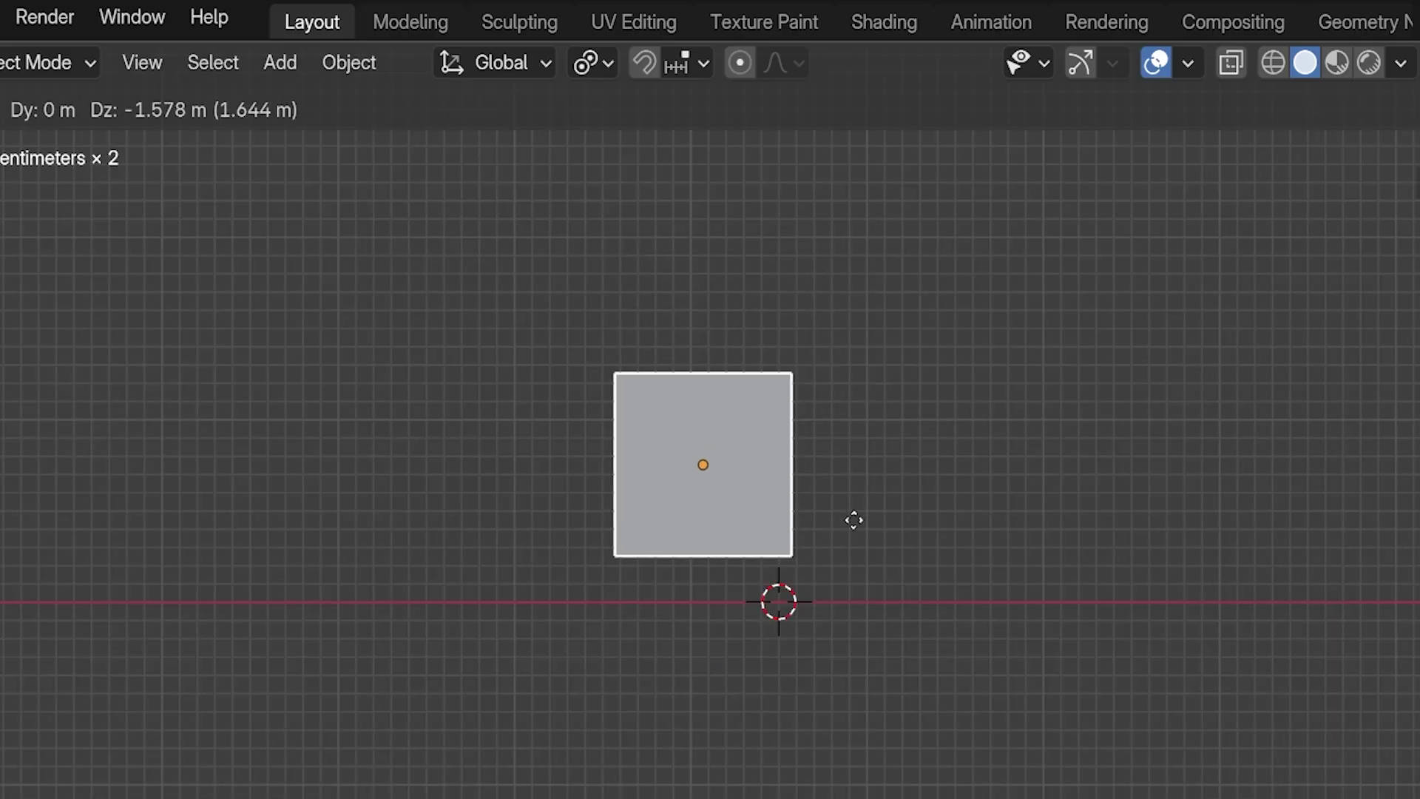
{"action": "left_click", "coordinate": [856, 569]}
{"action": "middle_click_drag", "start_coordinate": [781, 568], "coordinate": [761, 659]}
{"action": "scroll", "coordinate": [761, 659], "scroll_direction": "up", "scroll_amount": 4}
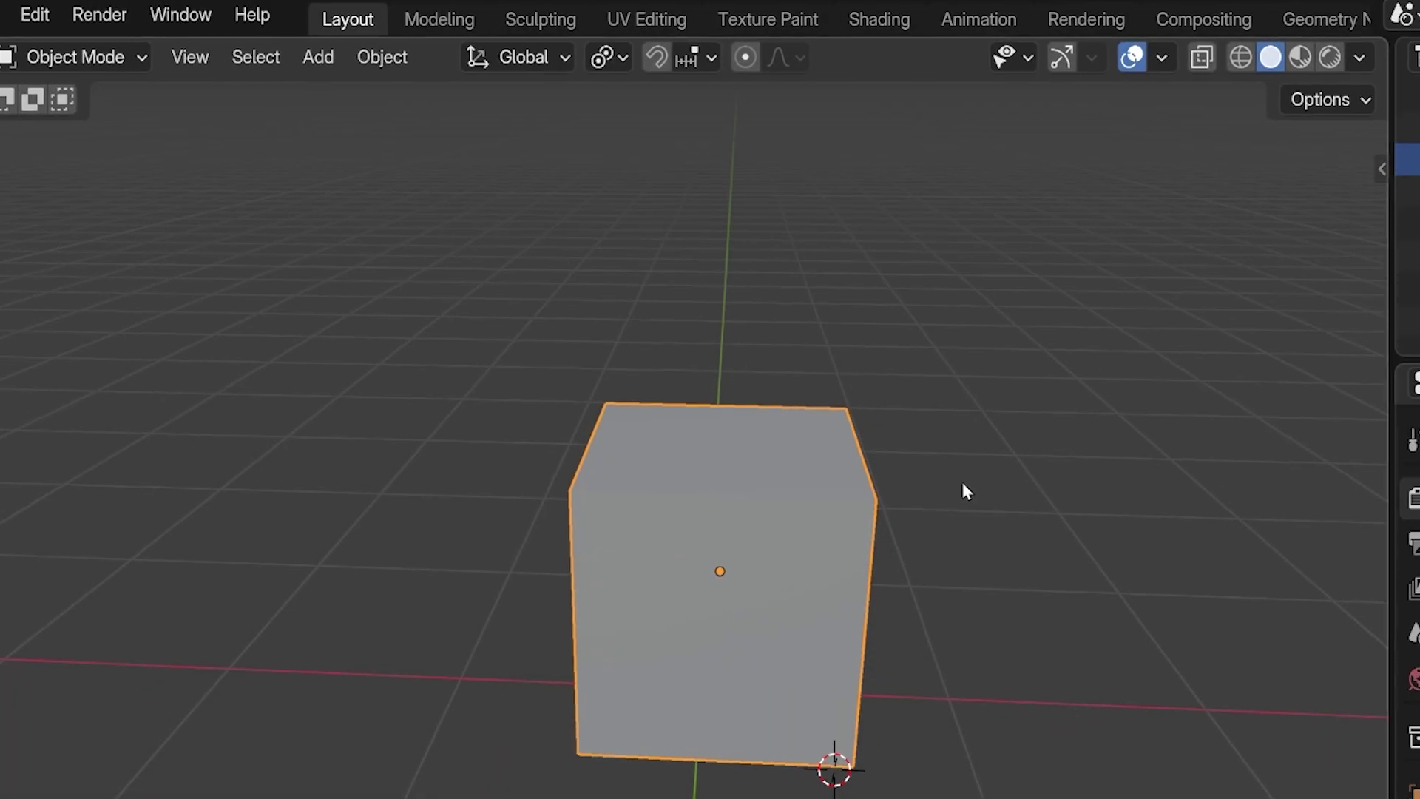
Reselect the cube, then rotate and rescale it in front view.
{"action": "left_click", "coordinate": [639, 53]}
{"action": "left_click", "coordinate": [658, 190]}
{"action": "left_click", "coordinate": [1011, 197]}
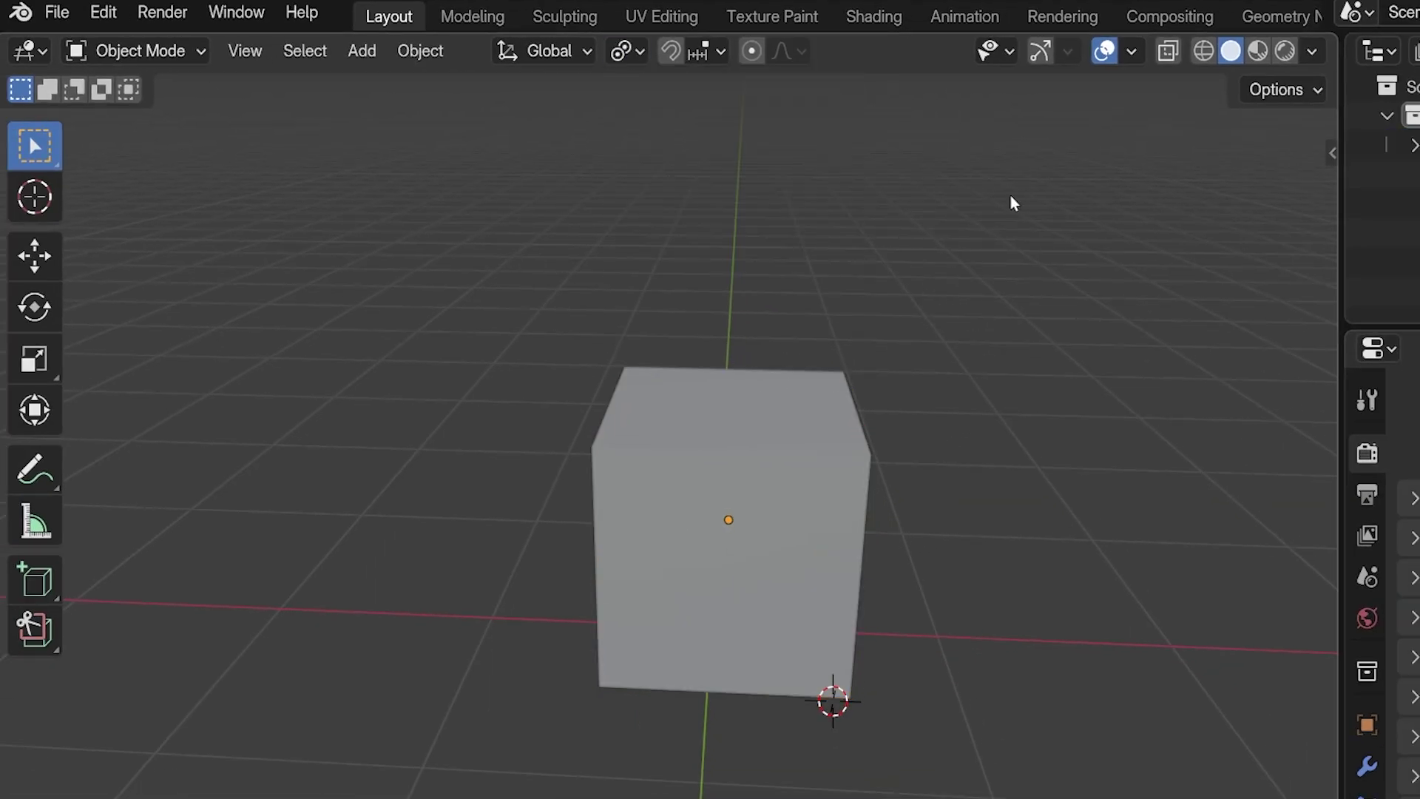
{"action": "left_click", "coordinate": [795, 526]}
{"action": "key", "text": "KP_1"}
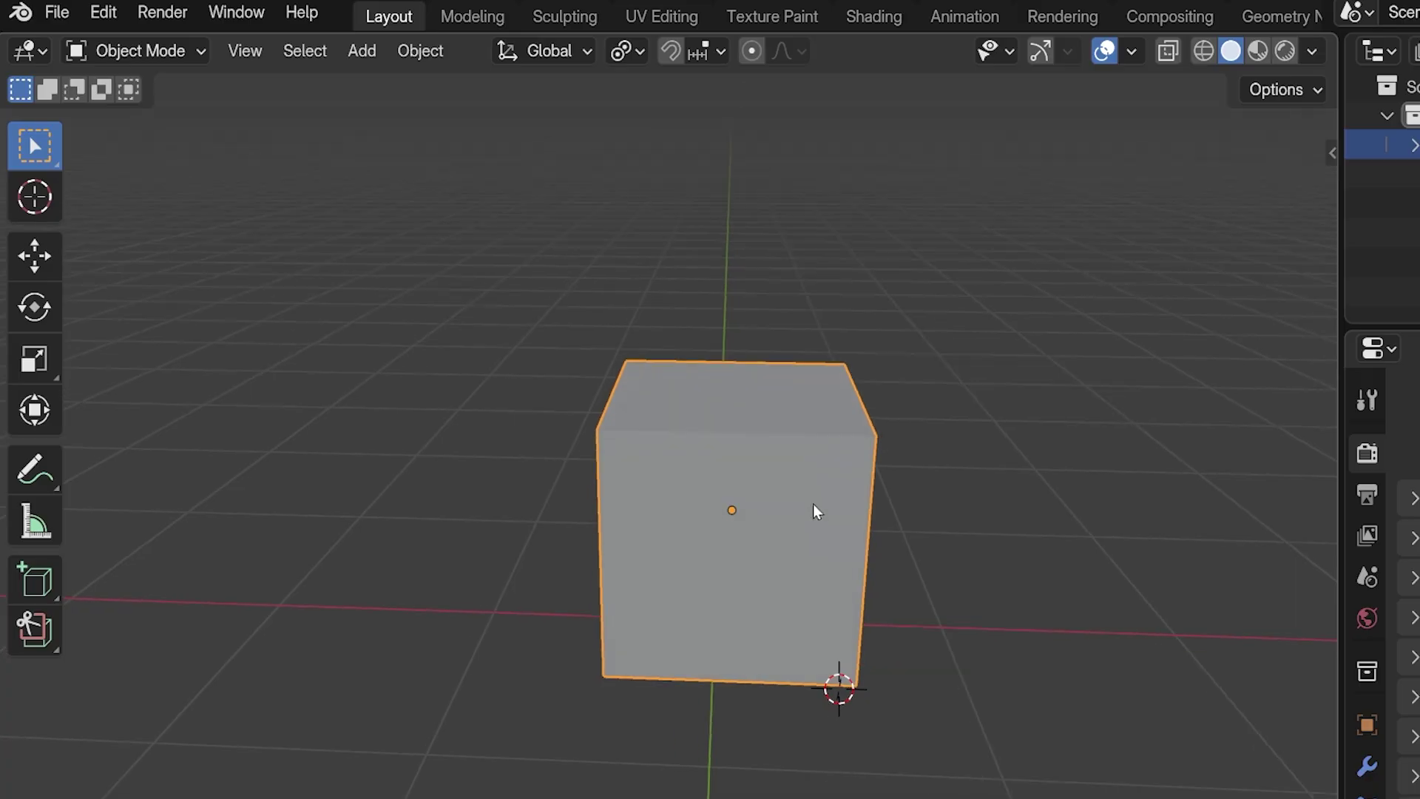
{"action": "scroll", "coordinate": [810, 460], "scroll_direction": "up", "scroll_amount": 2}
{"action": "key", "text": "r"}
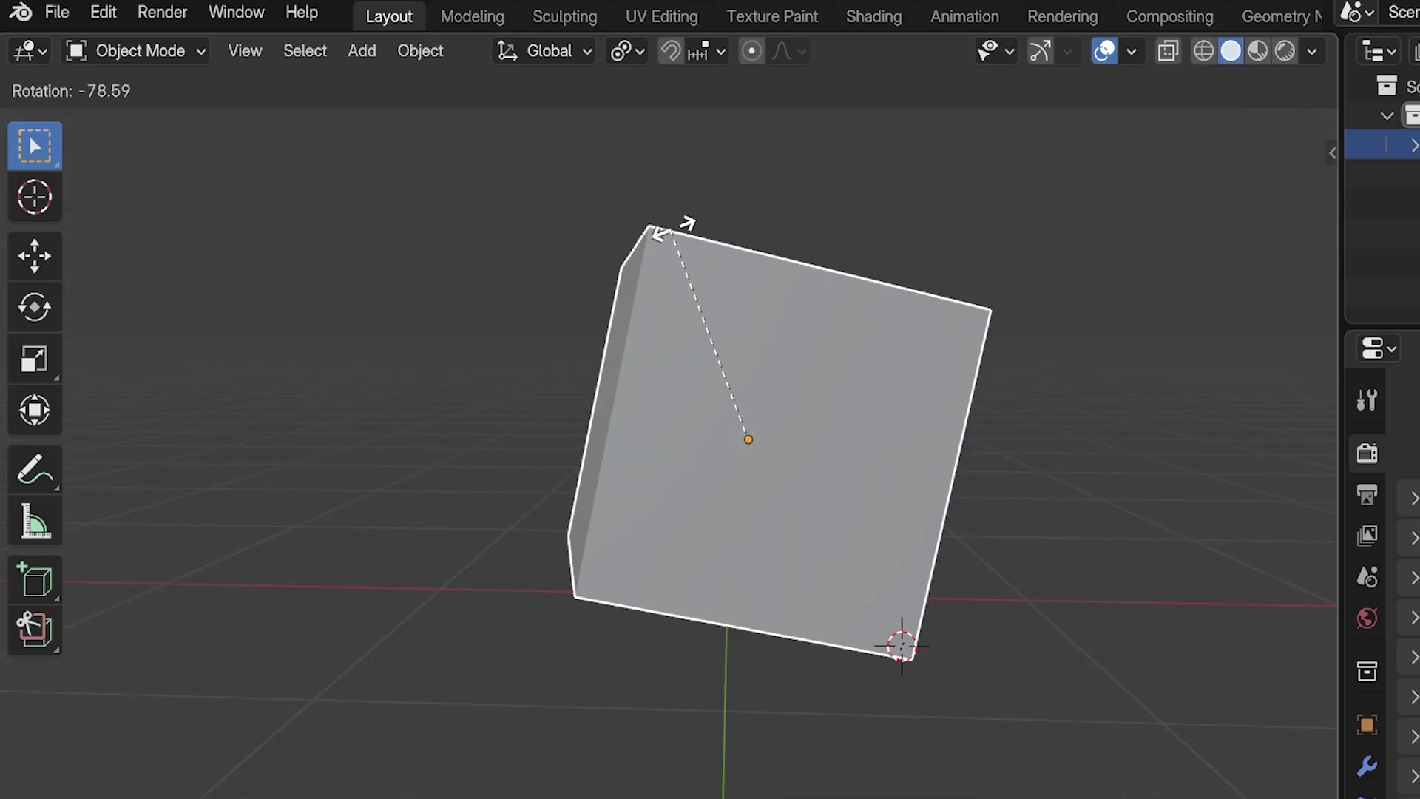
{"action": "left_click", "coordinate": [1032, 264]}
{"action": "key", "text": "s"}
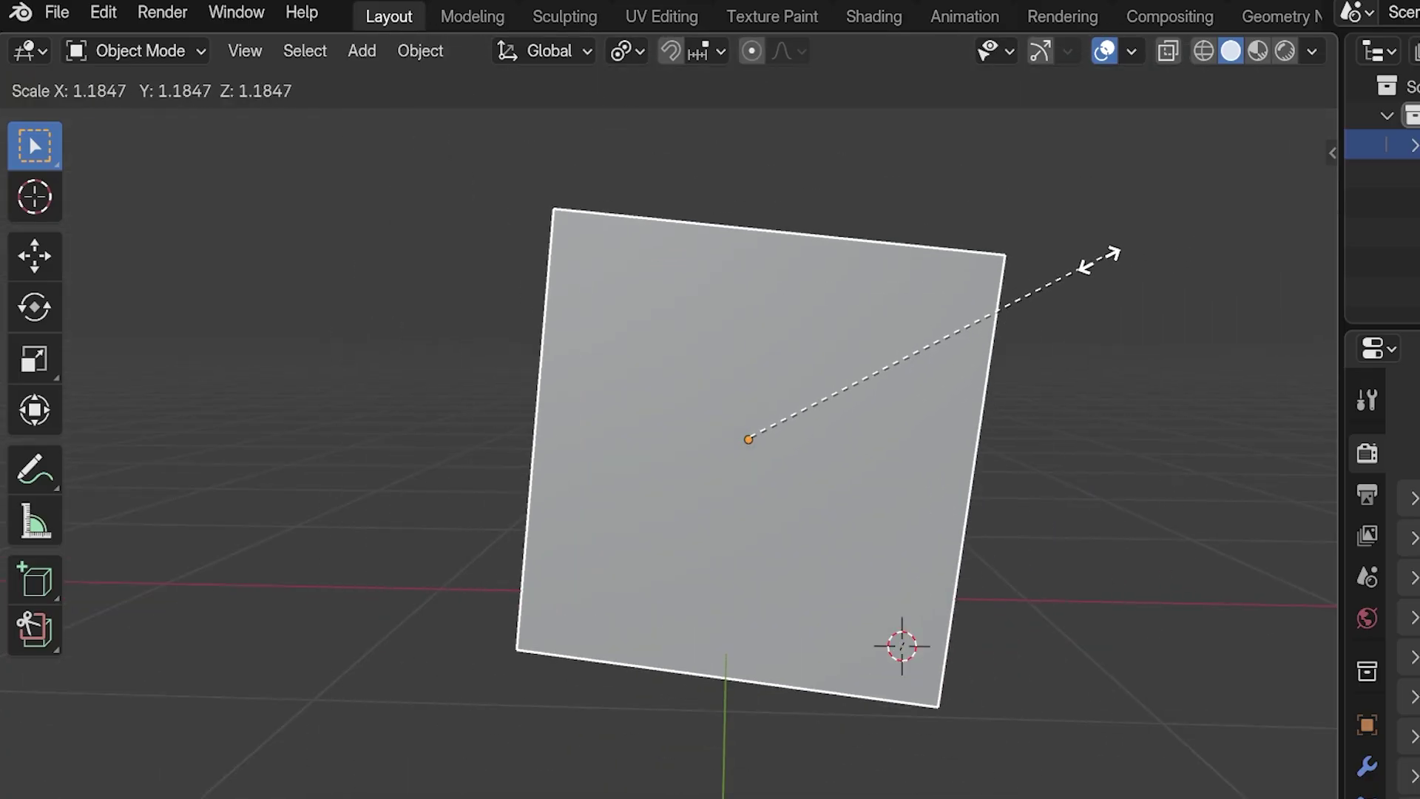
{"action": "left_click", "coordinate": [1004, 308]}
{"action": "scroll", "coordinate": [1004, 307], "scroll_direction": "down", "scroll_amount": 5}
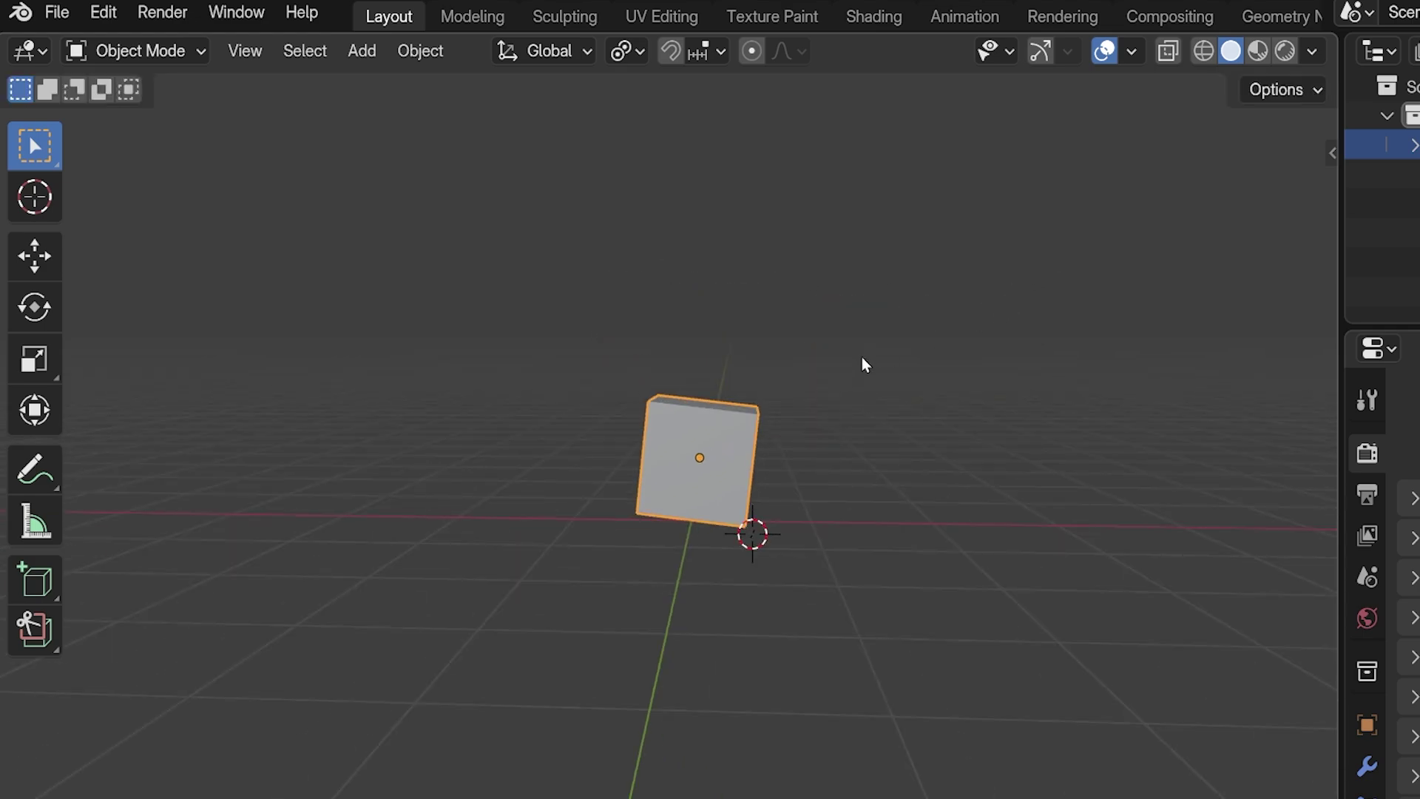
Duplicate the cube four times into a cross around the centre cube.
{"action": "key", "text": "shift+d"}
{"action": "left_click", "coordinate": [1144, 307]}
{"action": "key", "text": "shift+d"}
{"action": "left_click", "coordinate": [871, 193]}
{"action": "key", "text": "shift+d"}
{"action": "left_click", "coordinate": [616, 305]}
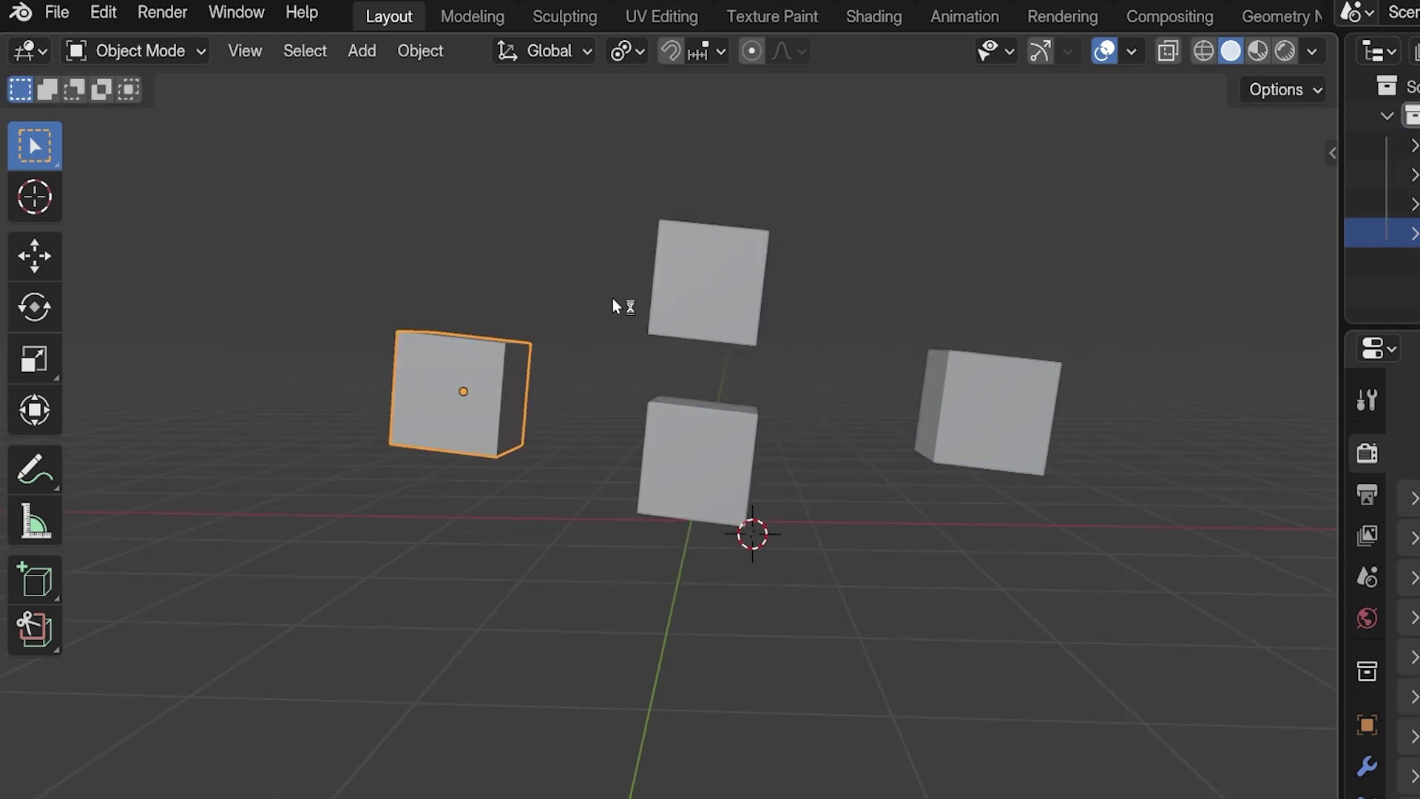
{"action": "key", "text": "shift+d"}
{"action": "left_click", "coordinate": [556, 519]}
Rotate all five cubes about their individual origins, then clear their rotations.
{"action": "key", "text": "a"}
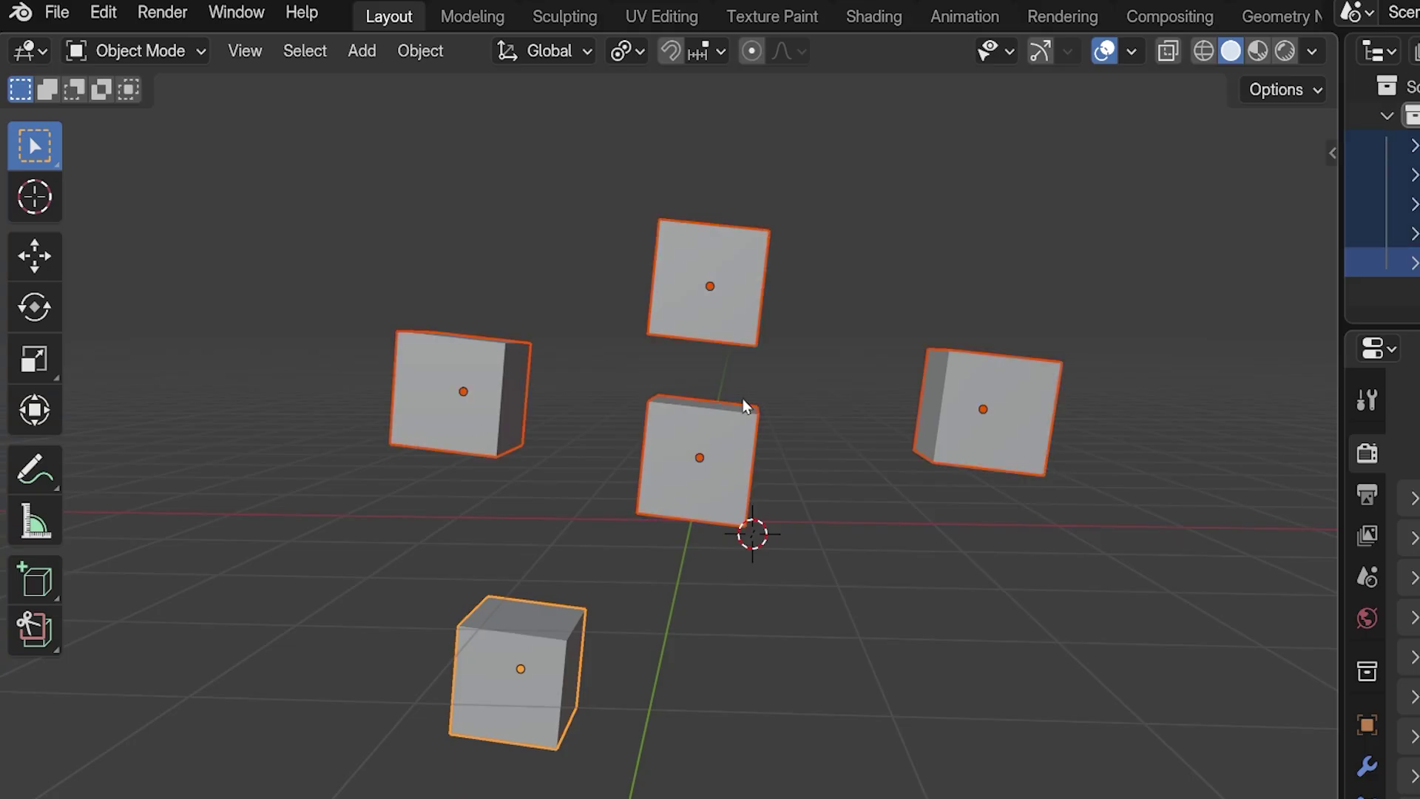
{"action": "key", "text": "r"}
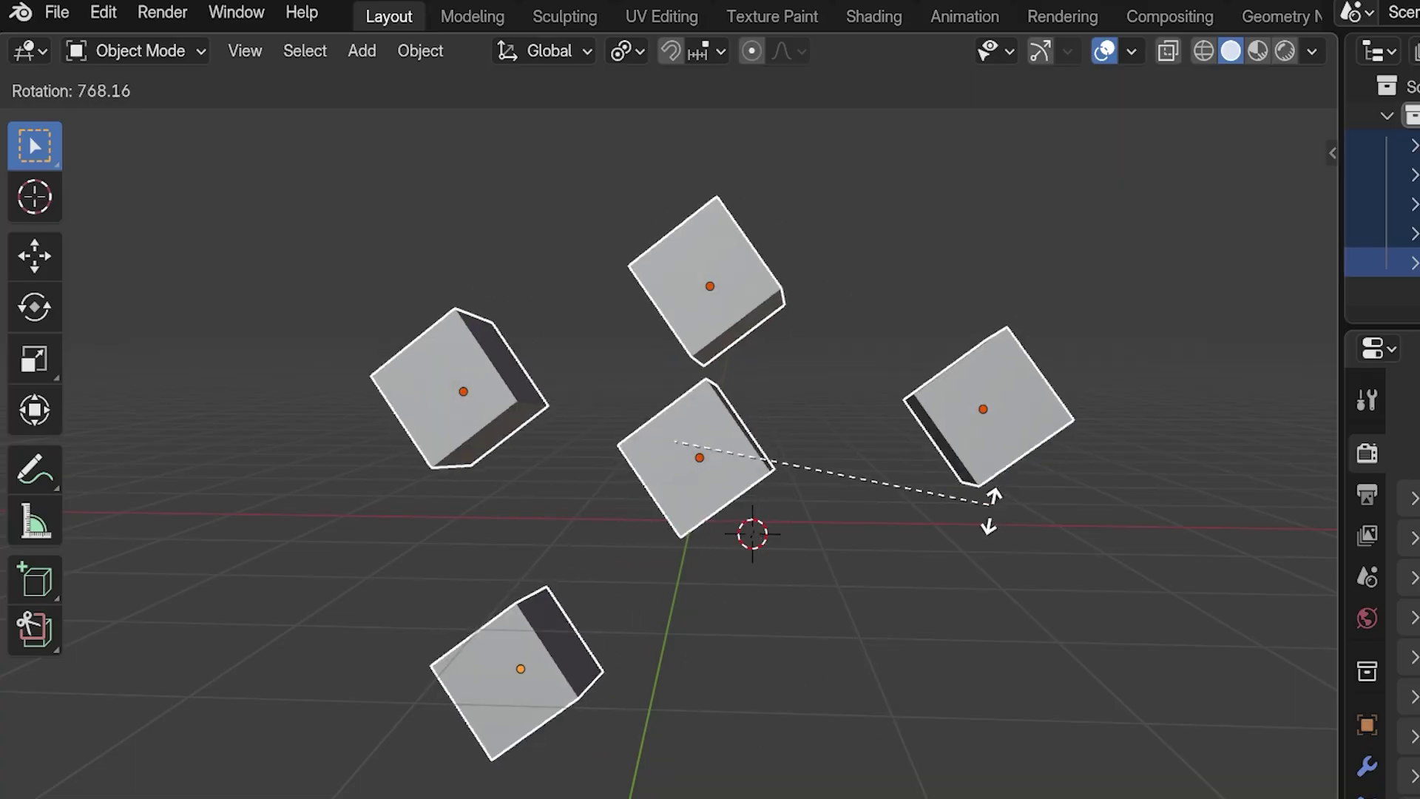
{"action": "left_click", "coordinate": [858, 678]}
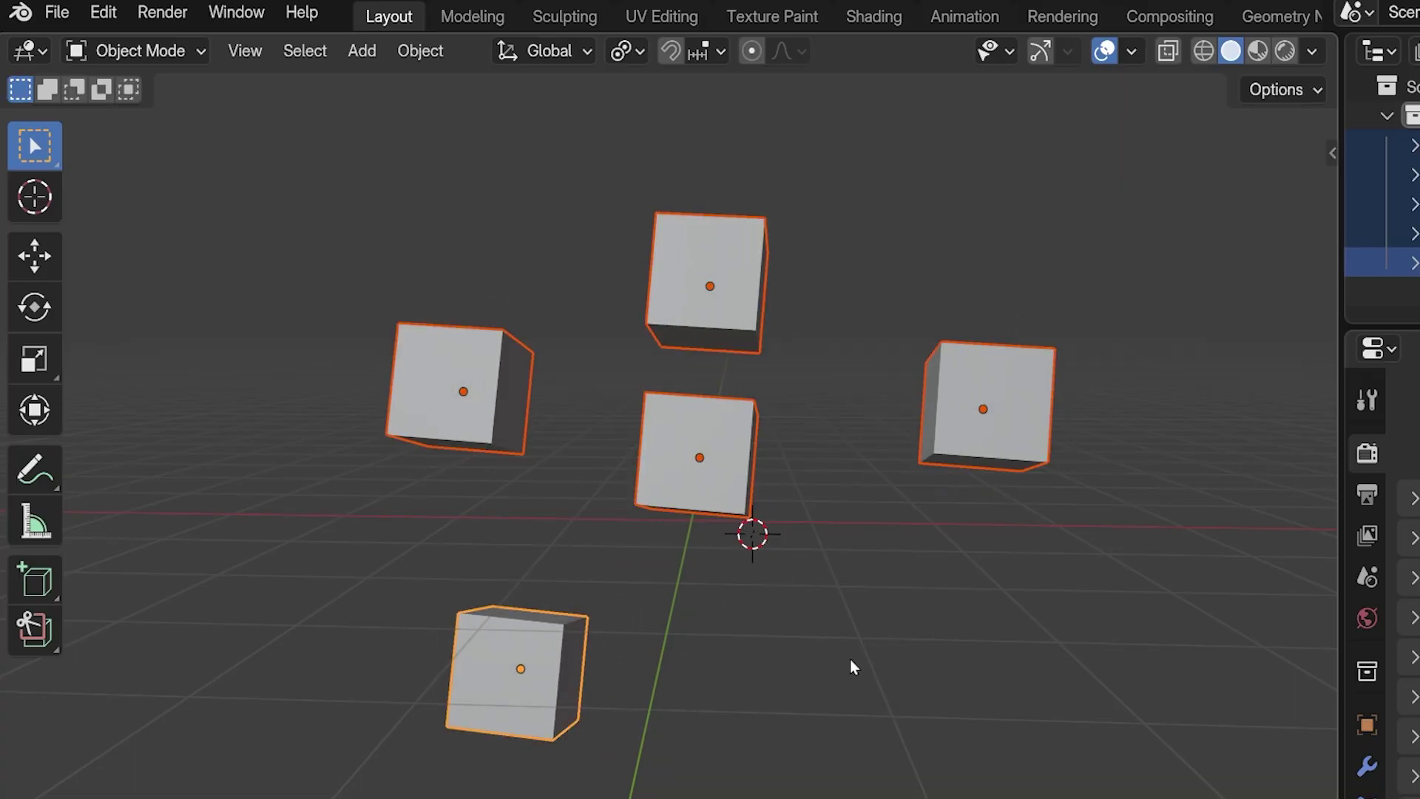
{"action": "key", "text": "alt+r"}
Try rotating the centre cube's mesh in Edit Mode, then undo it.
{"action": "left_click", "coordinate": [707, 461]}
{"action": "key", "text": "Tab"}
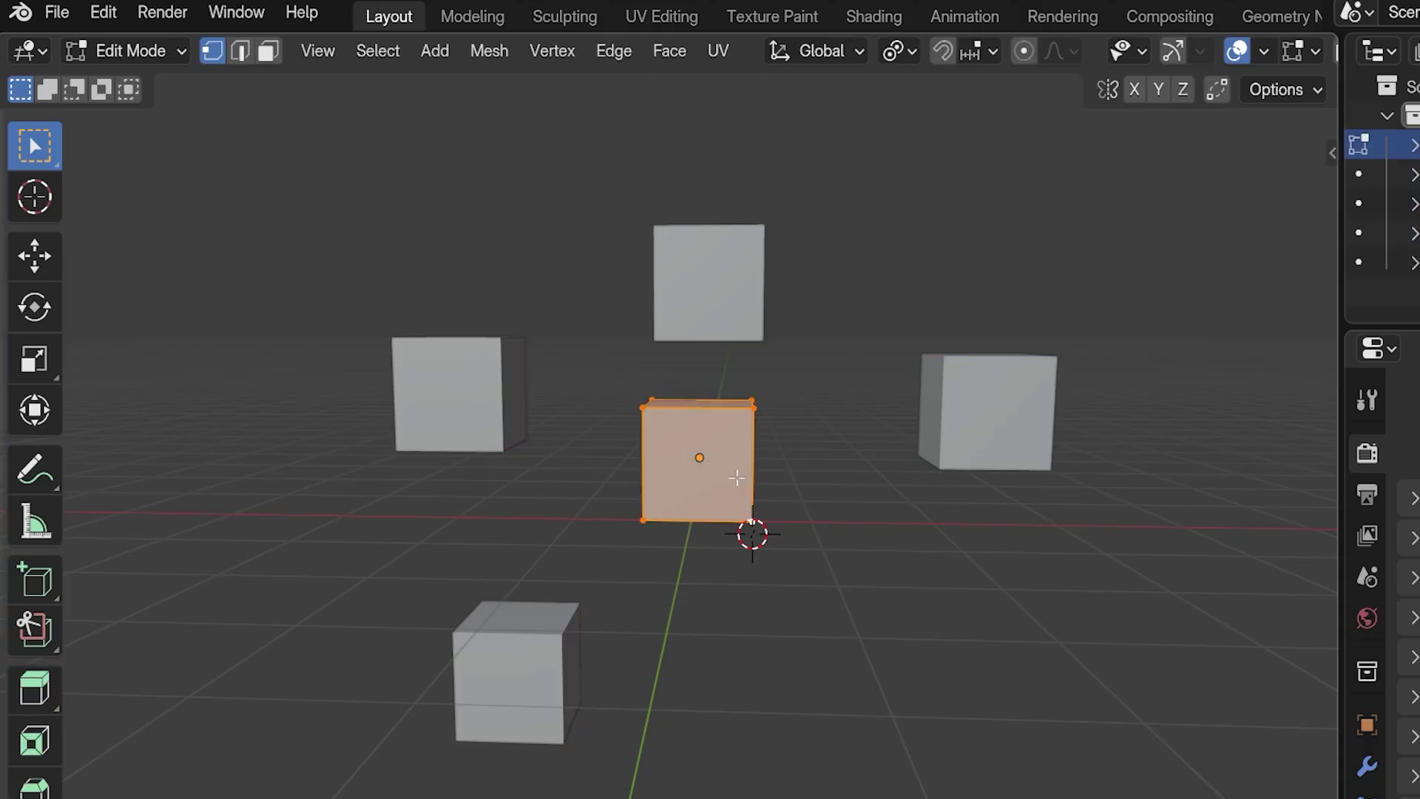
{"action": "key", "text": "r"}
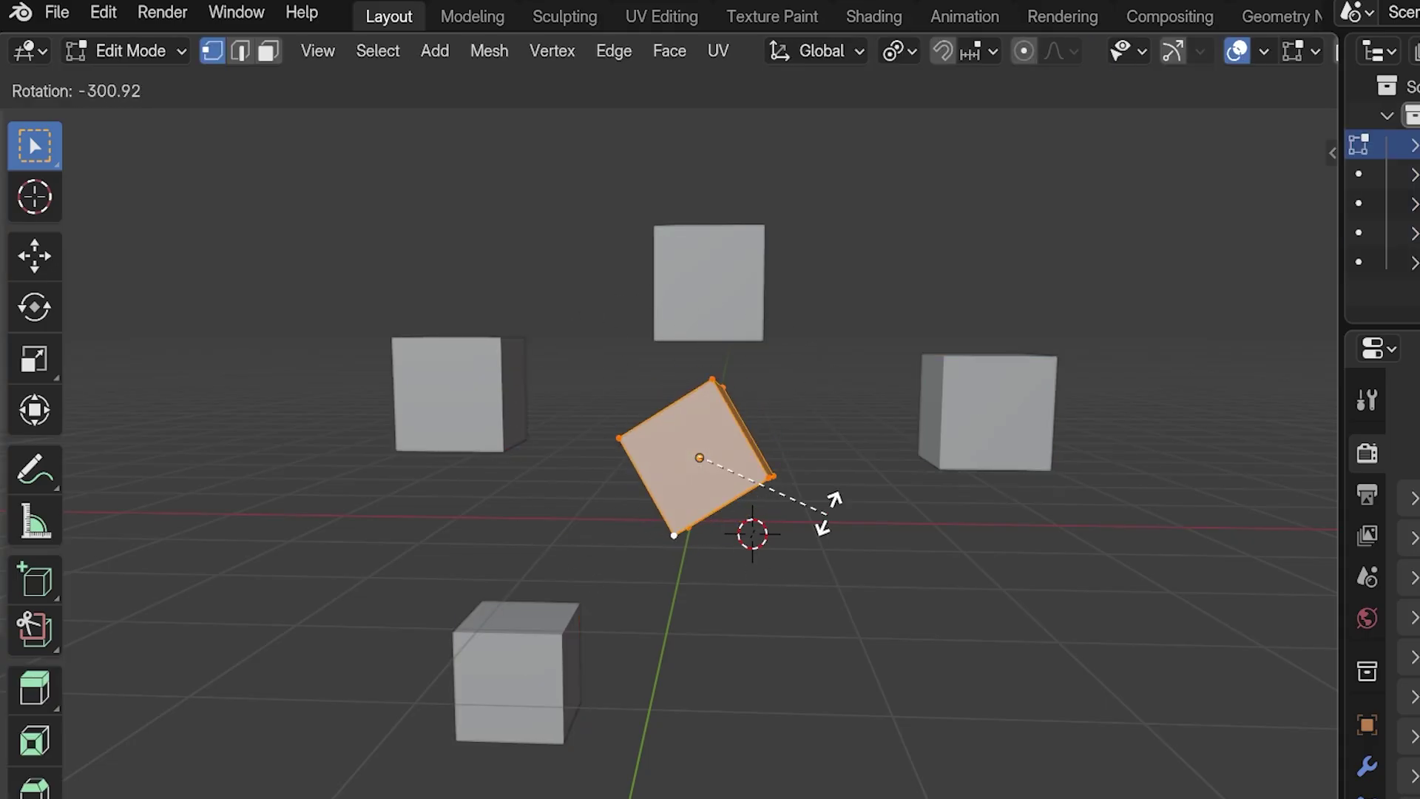
{"action": "left_click", "coordinate": [755, 347]}
{"action": "key", "text": "ctrl+z"}
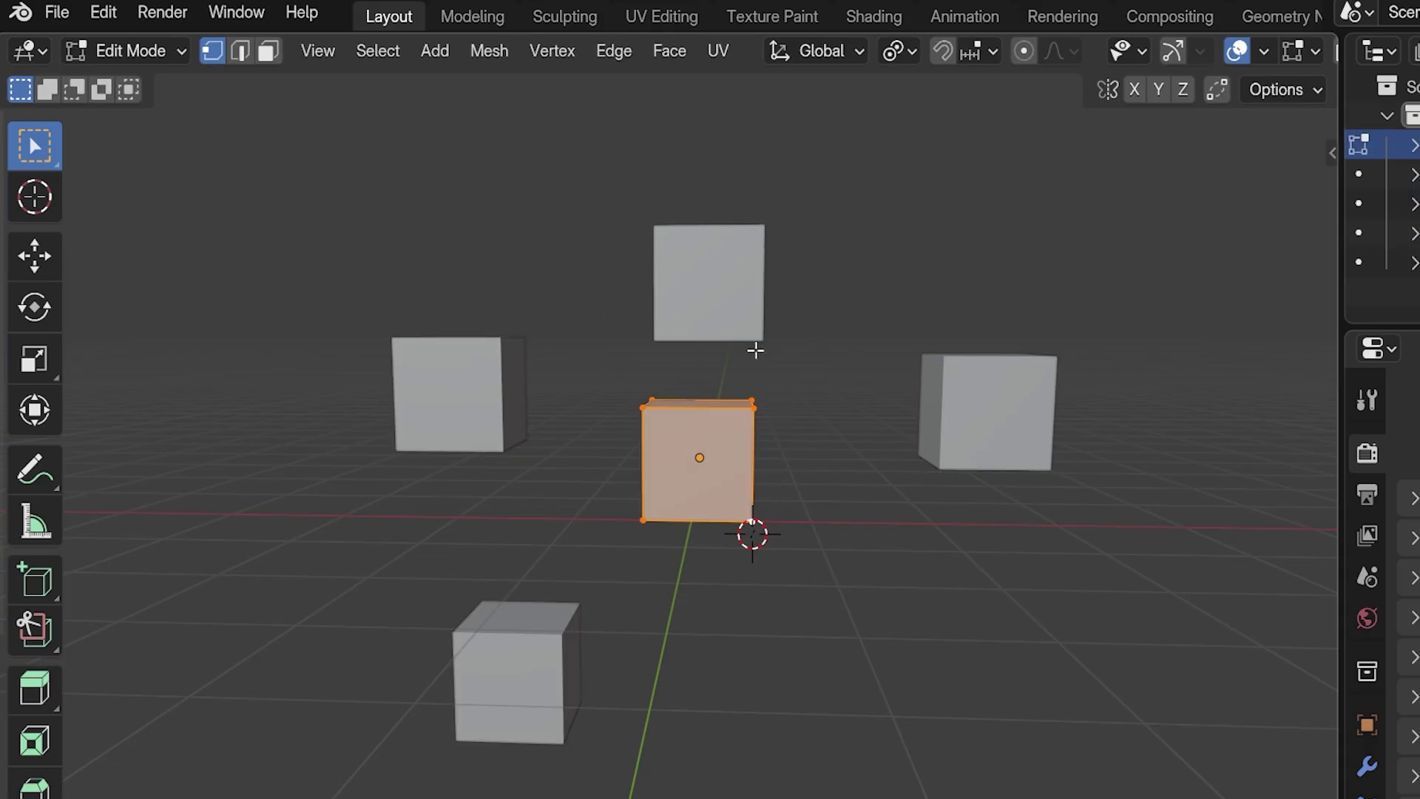
{"action": "key", "text": "Tab"}
With the pivot on Median Point, select all five cubes and rotate them together.
{"action": "left_click", "coordinate": [638, 52]}
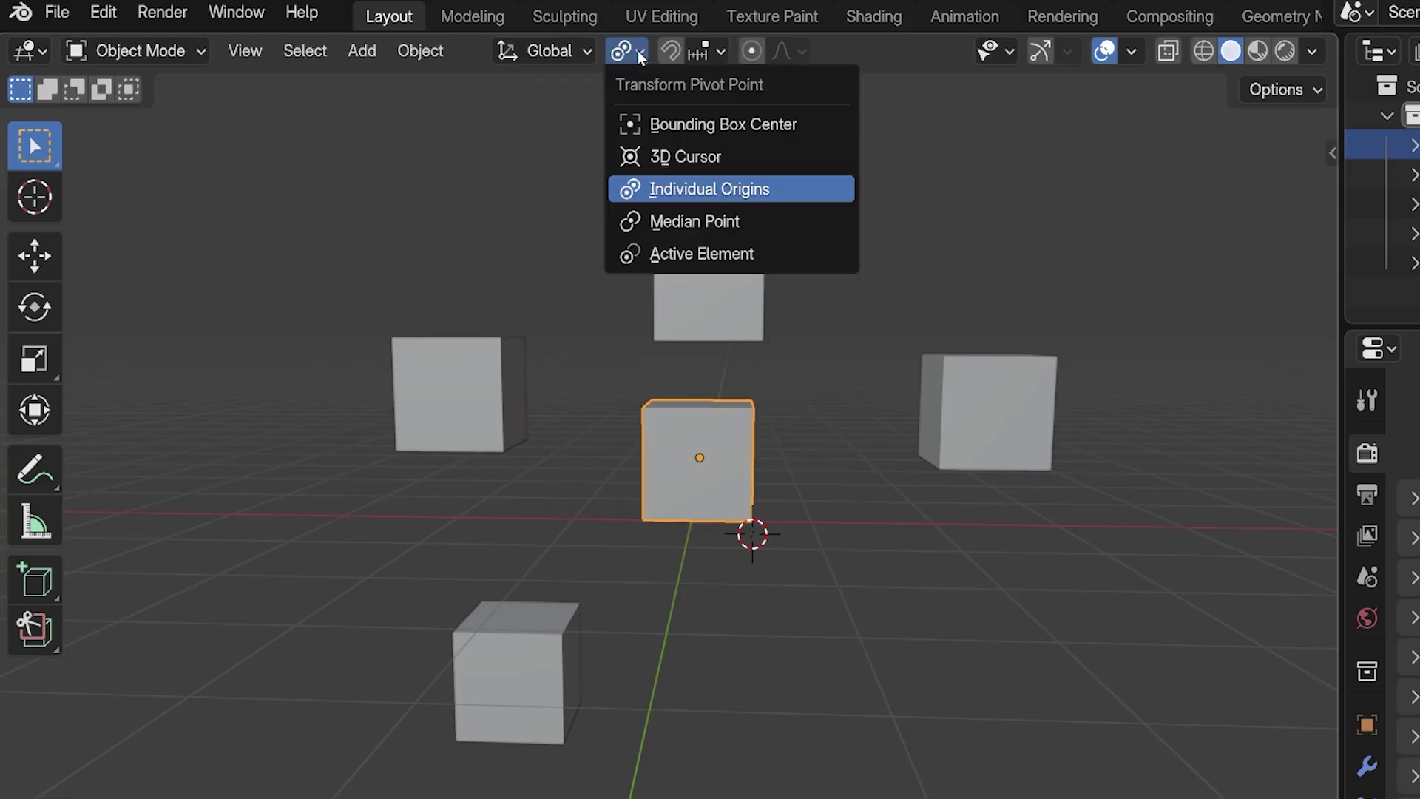
{"action": "left_click", "coordinate": [755, 221]}
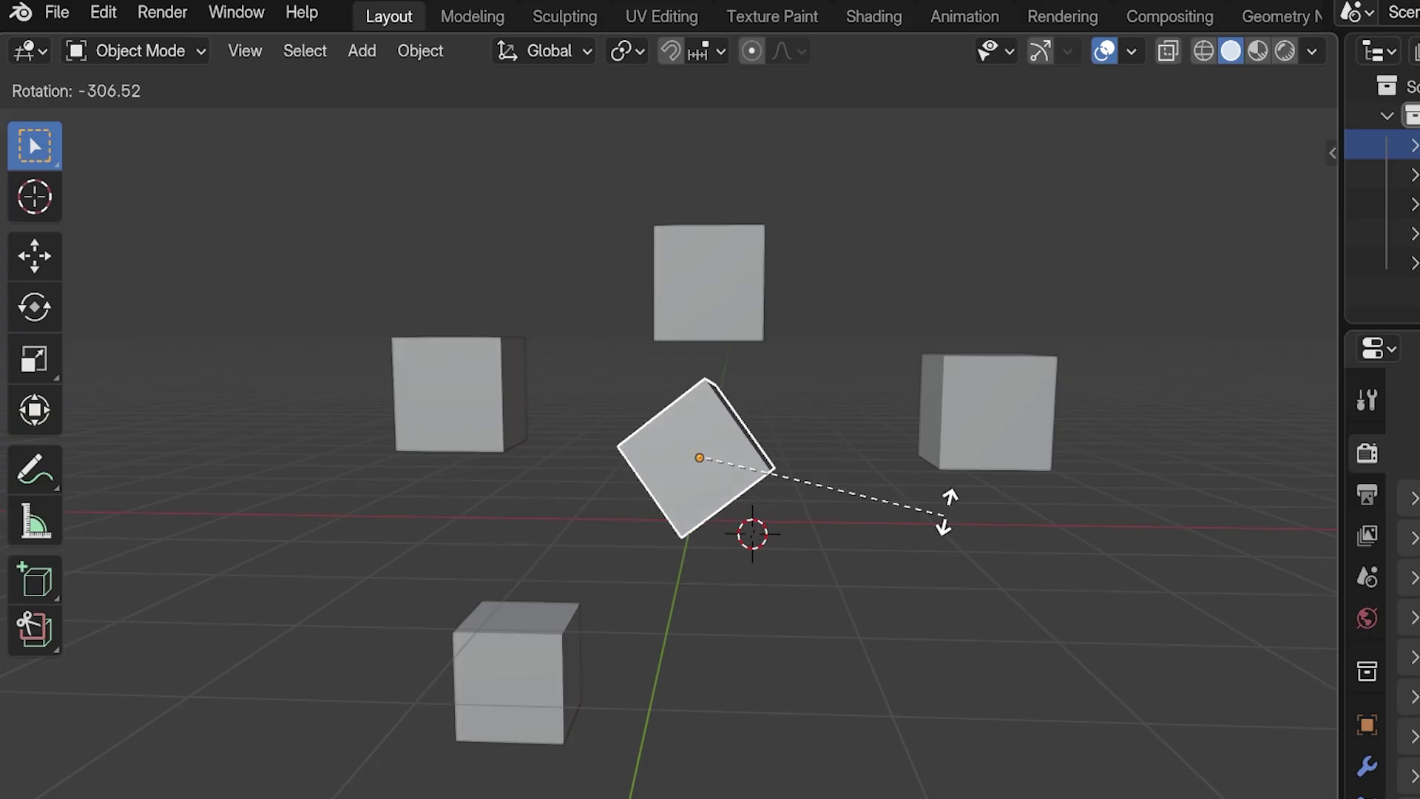
{"action": "left_click", "coordinate": [829, 524]}
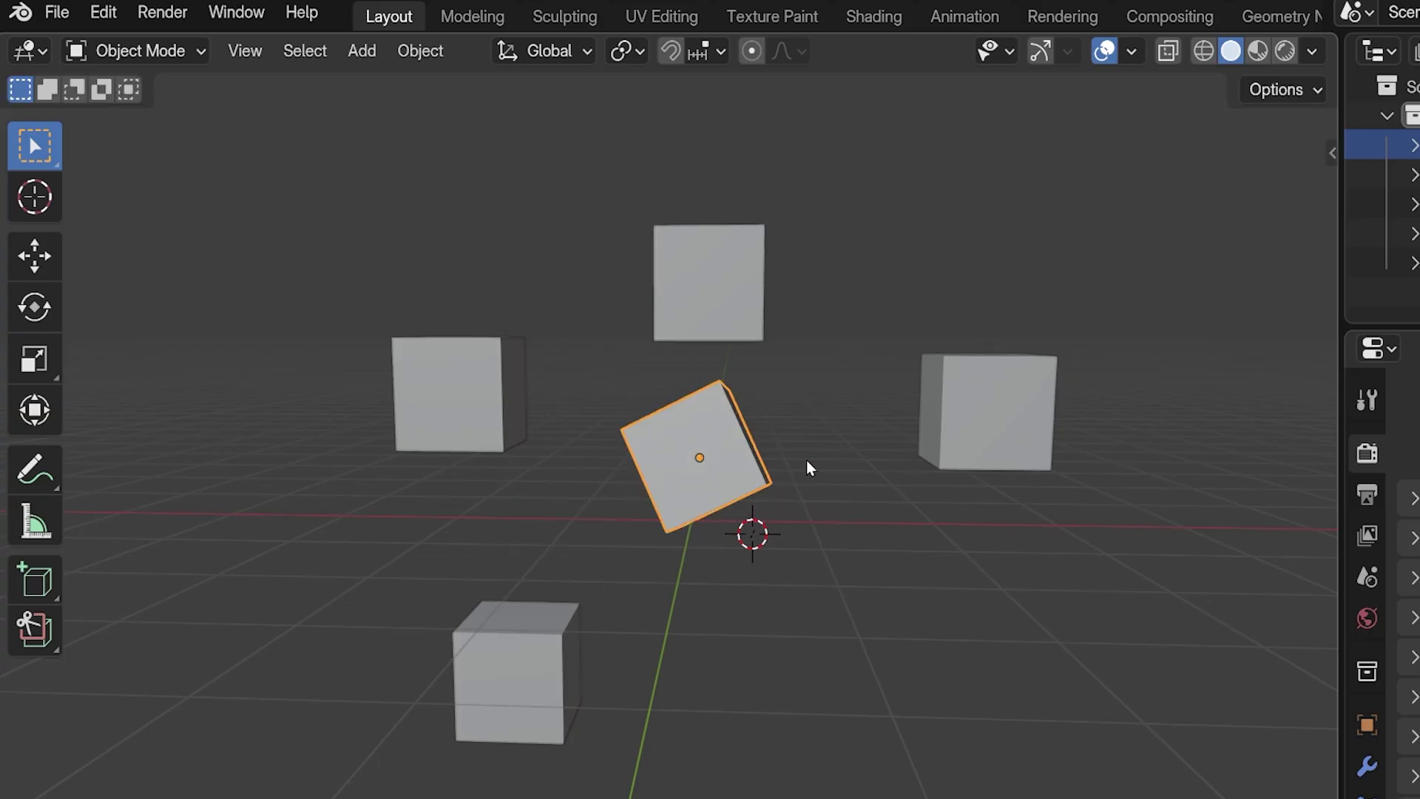
{"action": "left_click", "coordinate": [1021, 433], "text": "shift"}
{"action": "left_click", "coordinate": [755, 320], "text": "shift"}
{"action": "left_click", "coordinate": [463, 428], "text": "shift"}
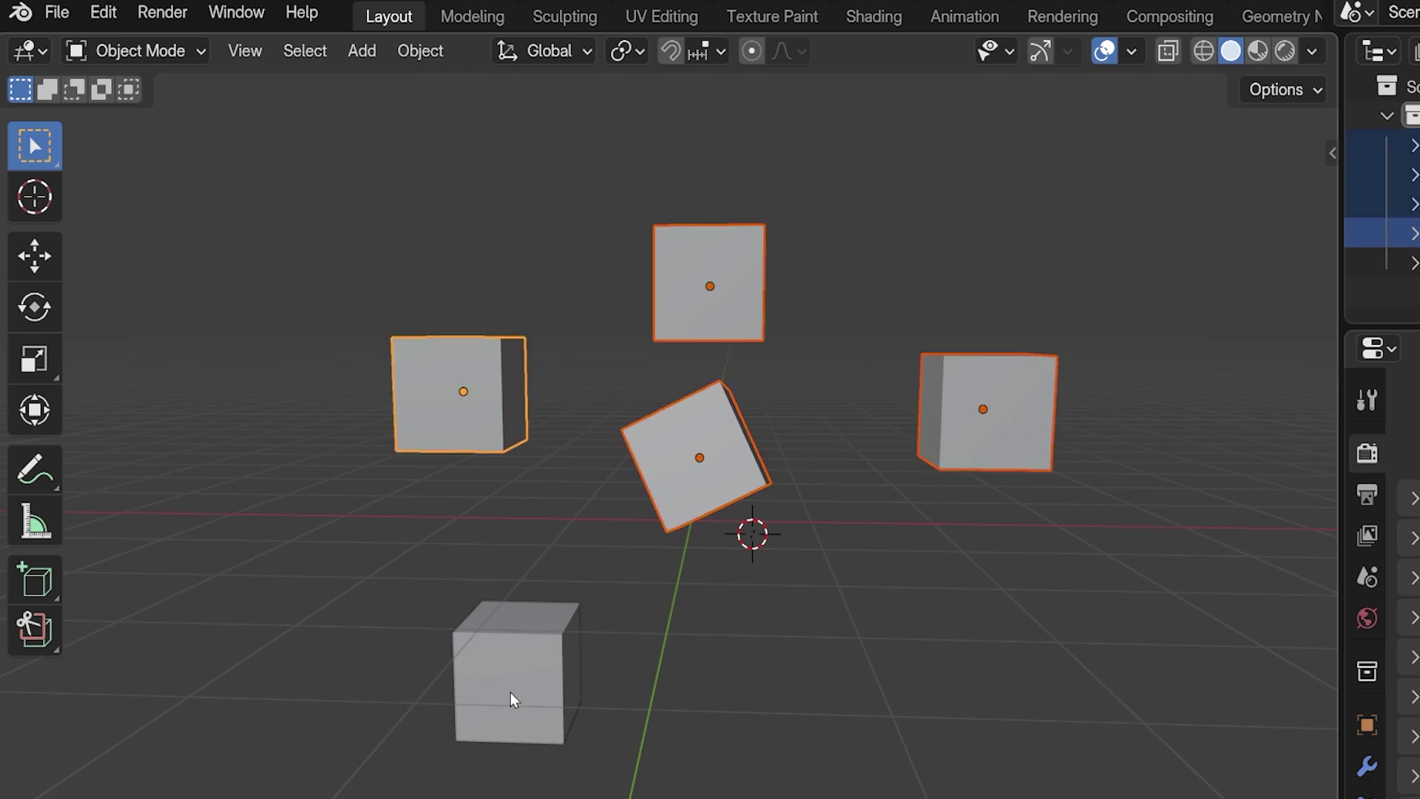
{"action": "left_click", "coordinate": [510, 698], "text": "shift"}
{"action": "key", "text": "r"}
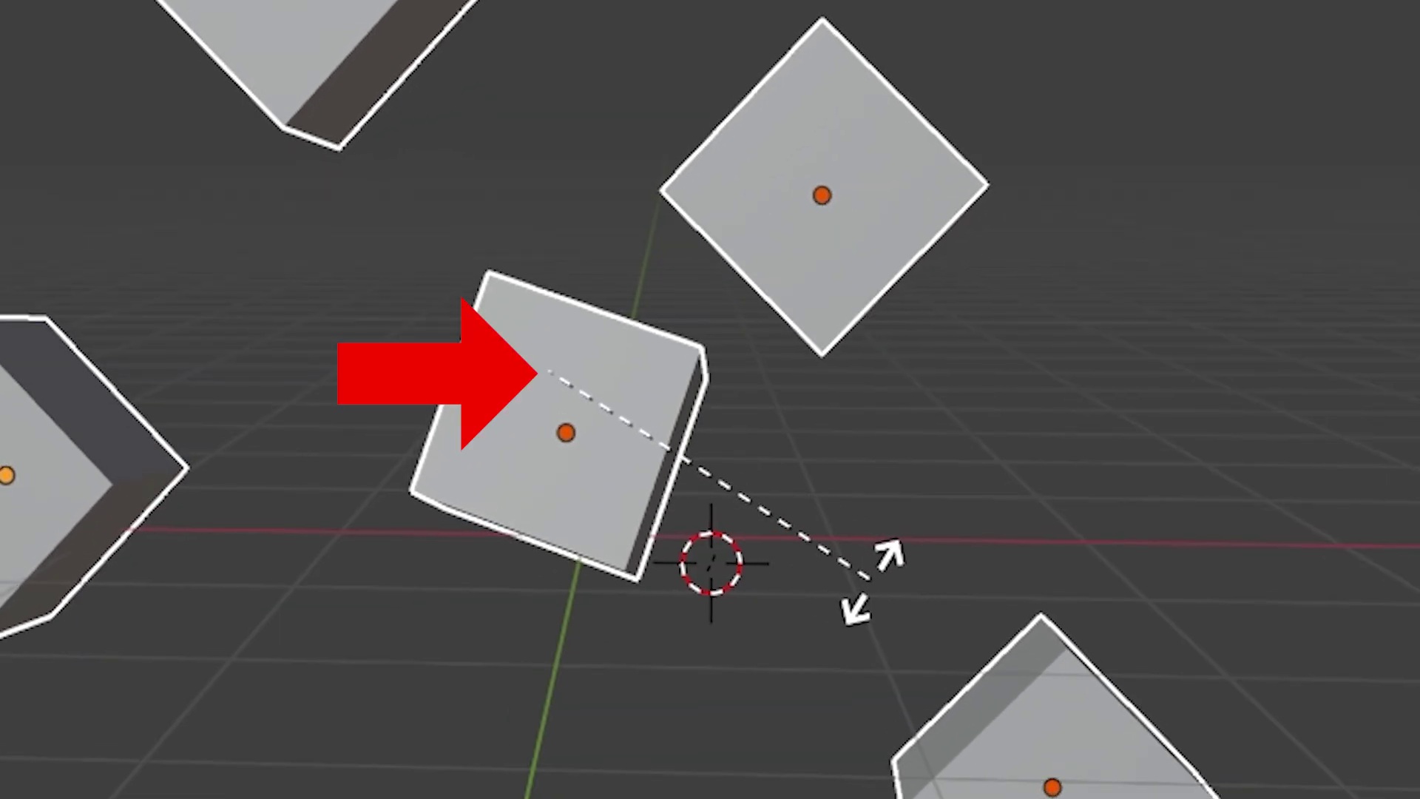
{"action": "left_click", "coordinate": [880, 573]}
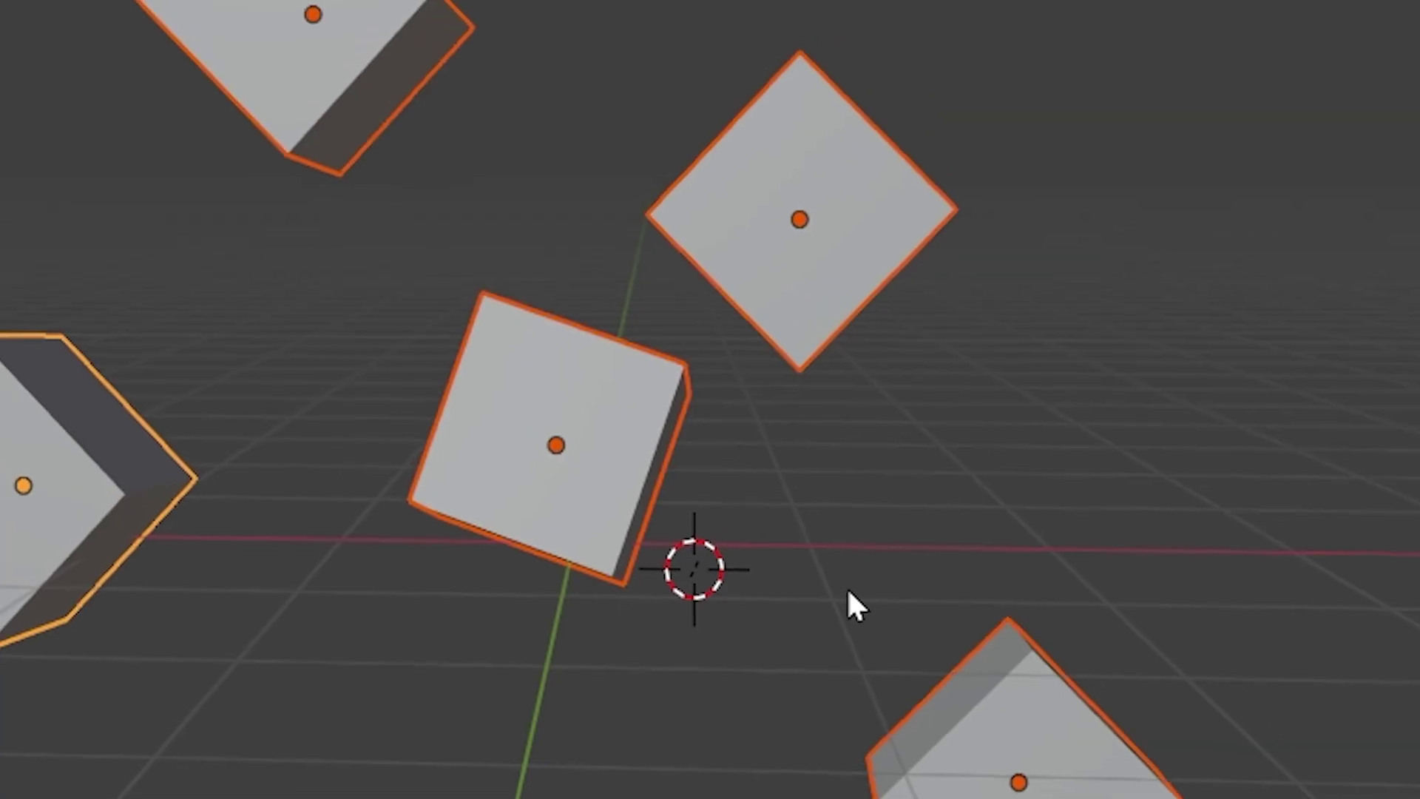
Rotate the middle cube's mesh in Edit Mode and nudge it slightly right.
{"action": "left_click", "coordinate": [561, 498]}
{"action": "key", "text": "Tab"}
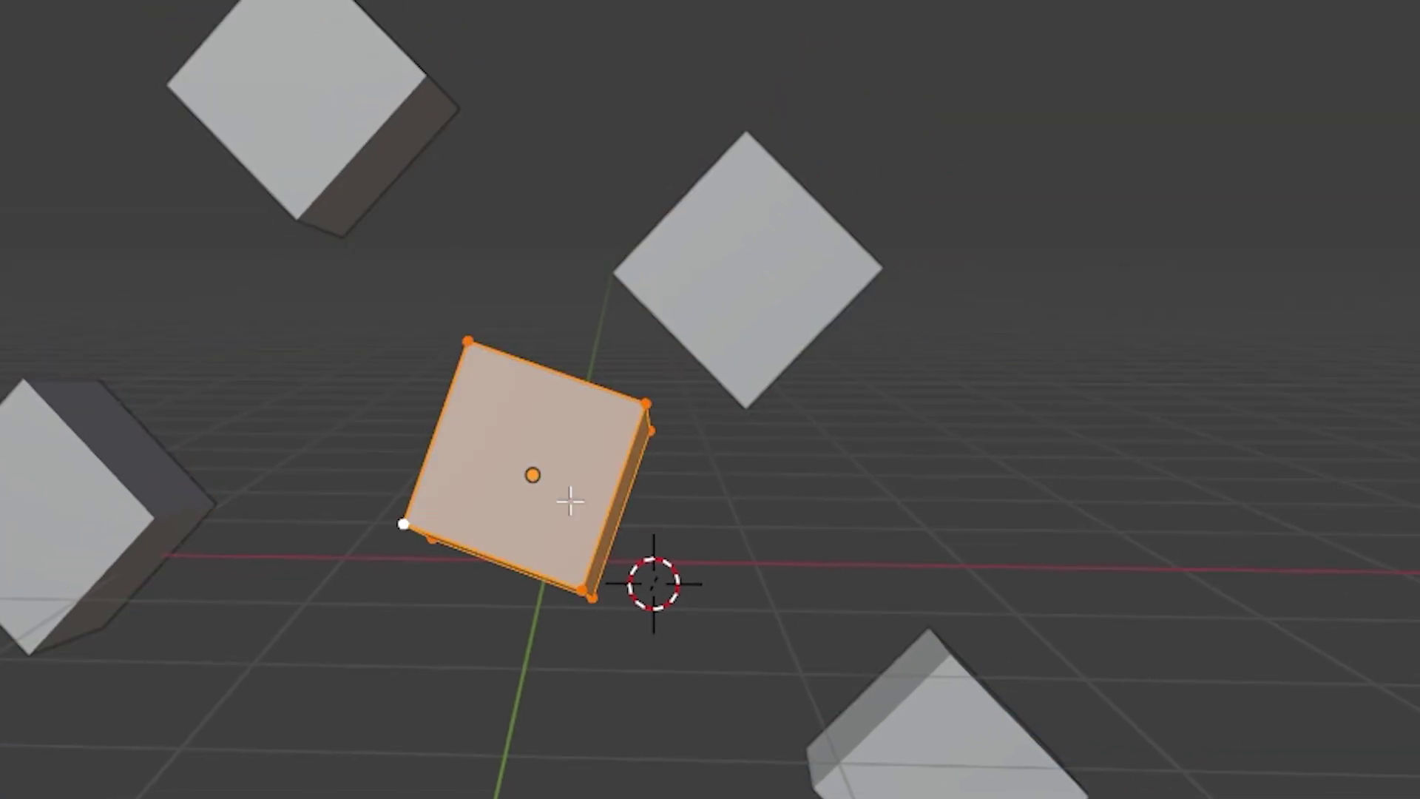
{"action": "key", "text": "r"}
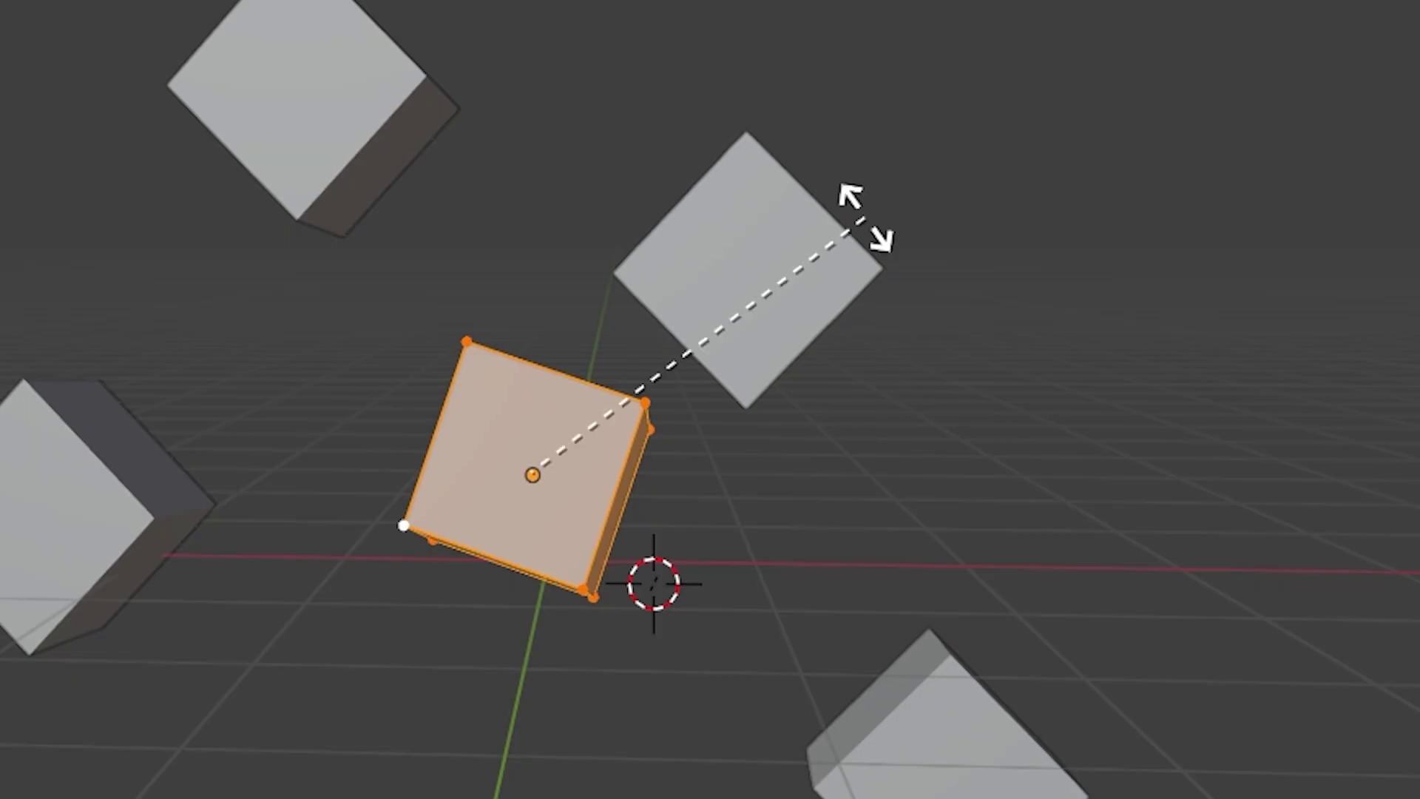
{"action": "left_click", "coordinate": [628, 501]}
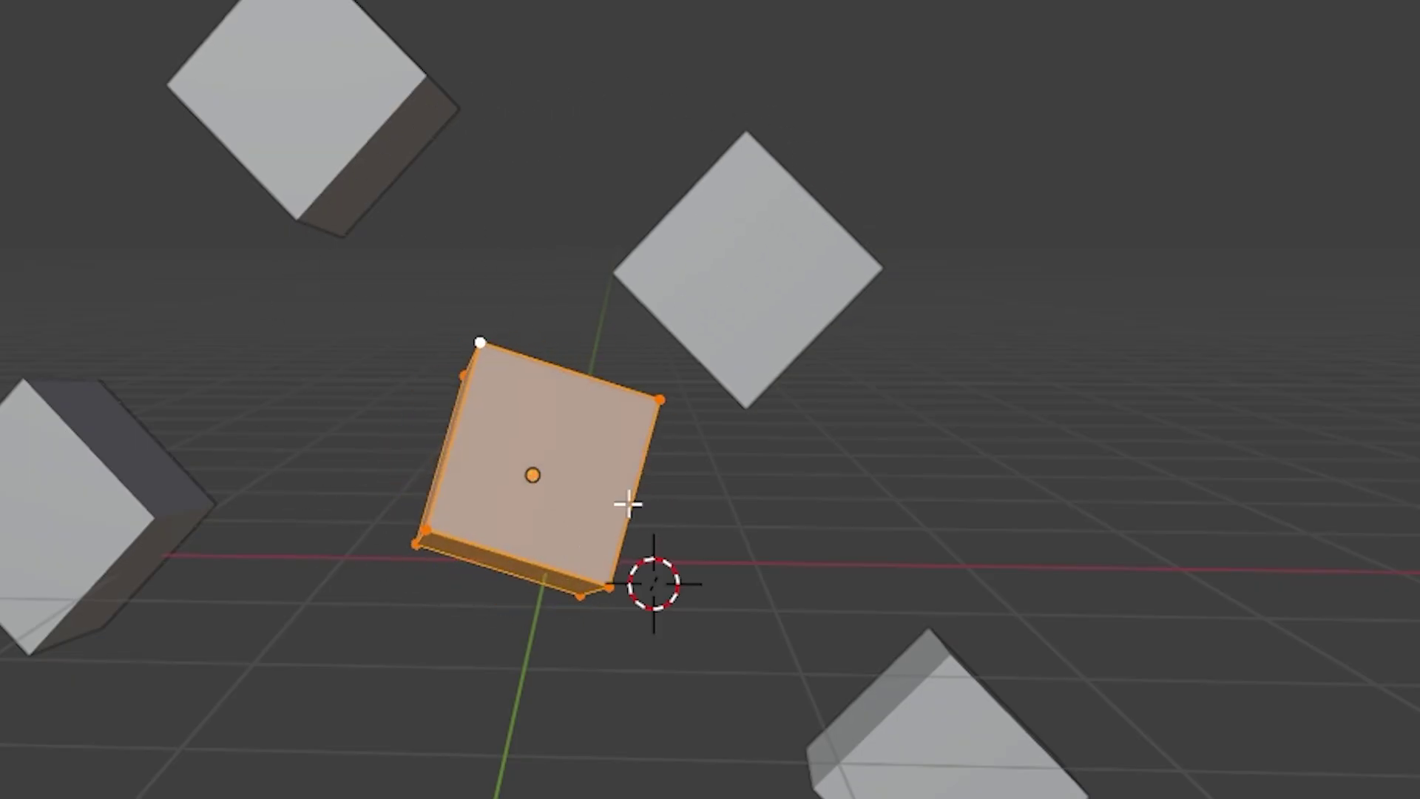
{"action": "key", "text": "g"}
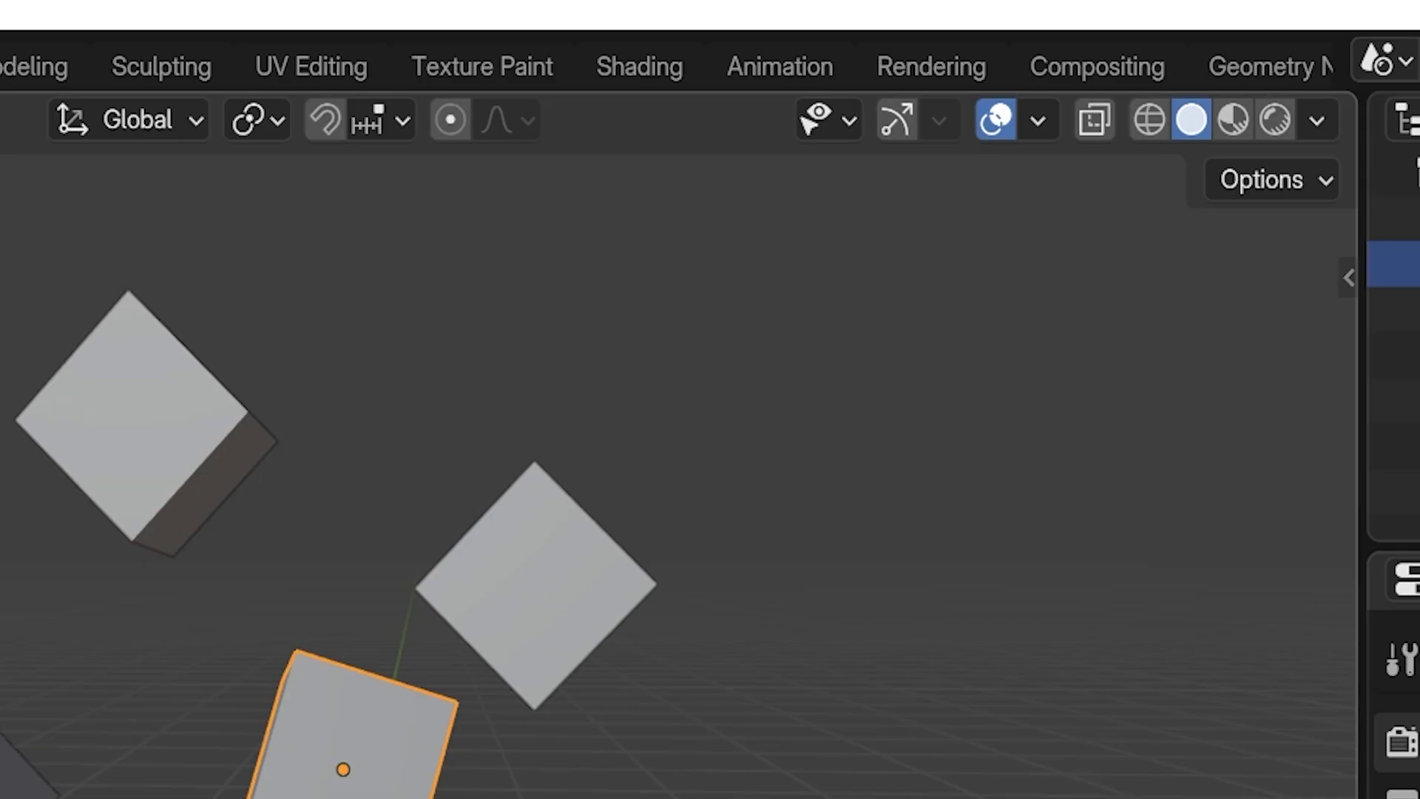
Set the pivot to Bounding Box Center and rotate all the cubes.
{"action": "left_click", "coordinate": [275, 126]}
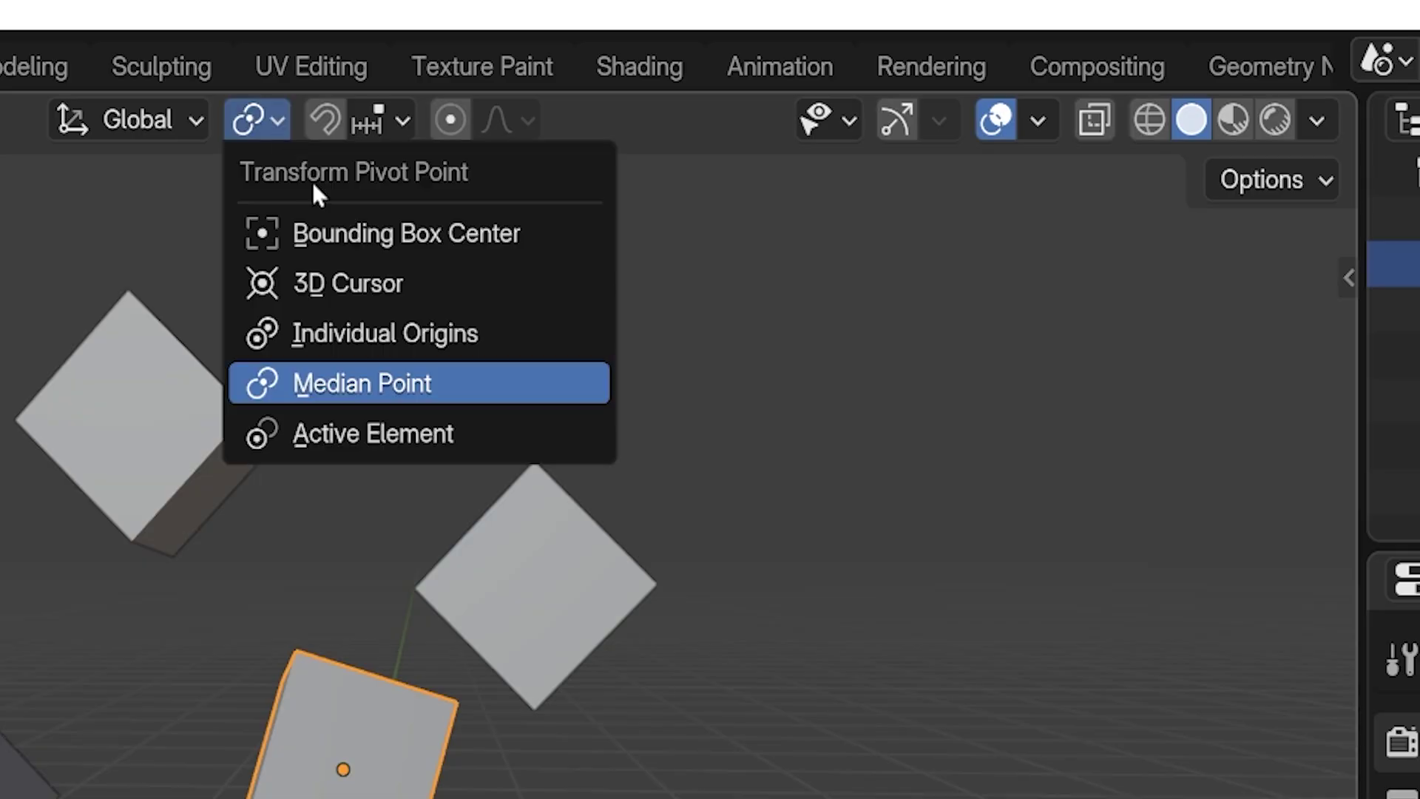
{"action": "left_click", "coordinate": [358, 231]}
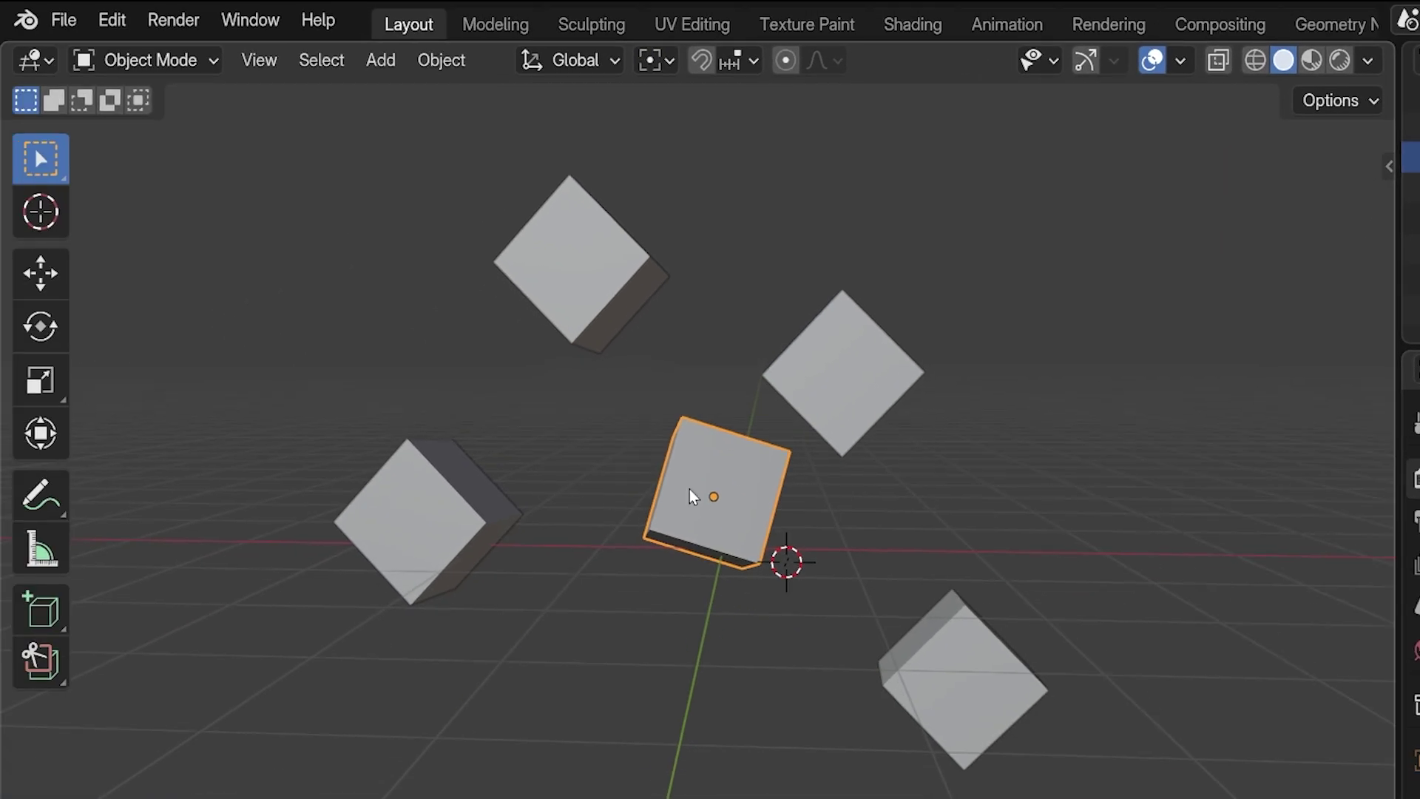
{"action": "key", "text": "a"}
{"action": "key", "text": "r"}
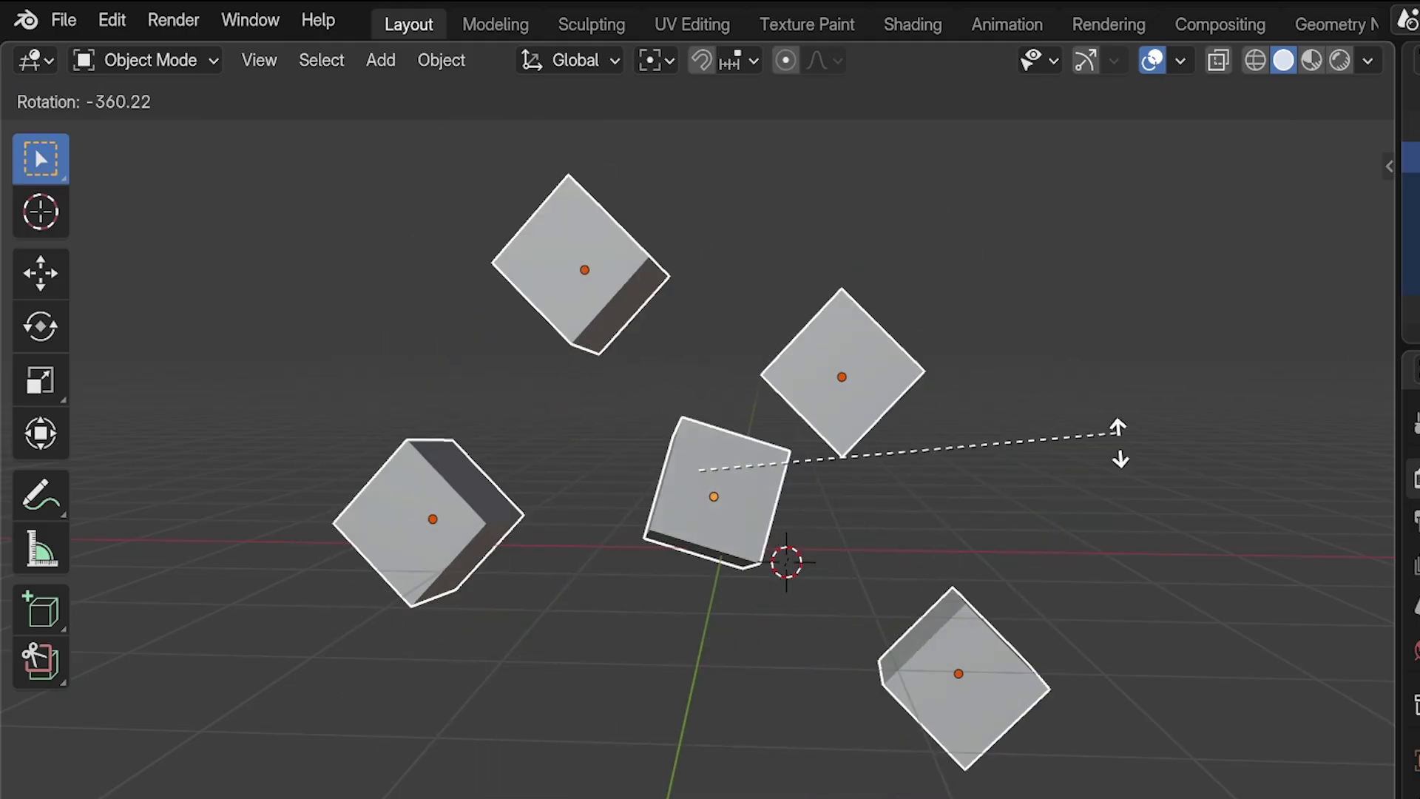
{"action": "left_click", "coordinate": [559, 465]}
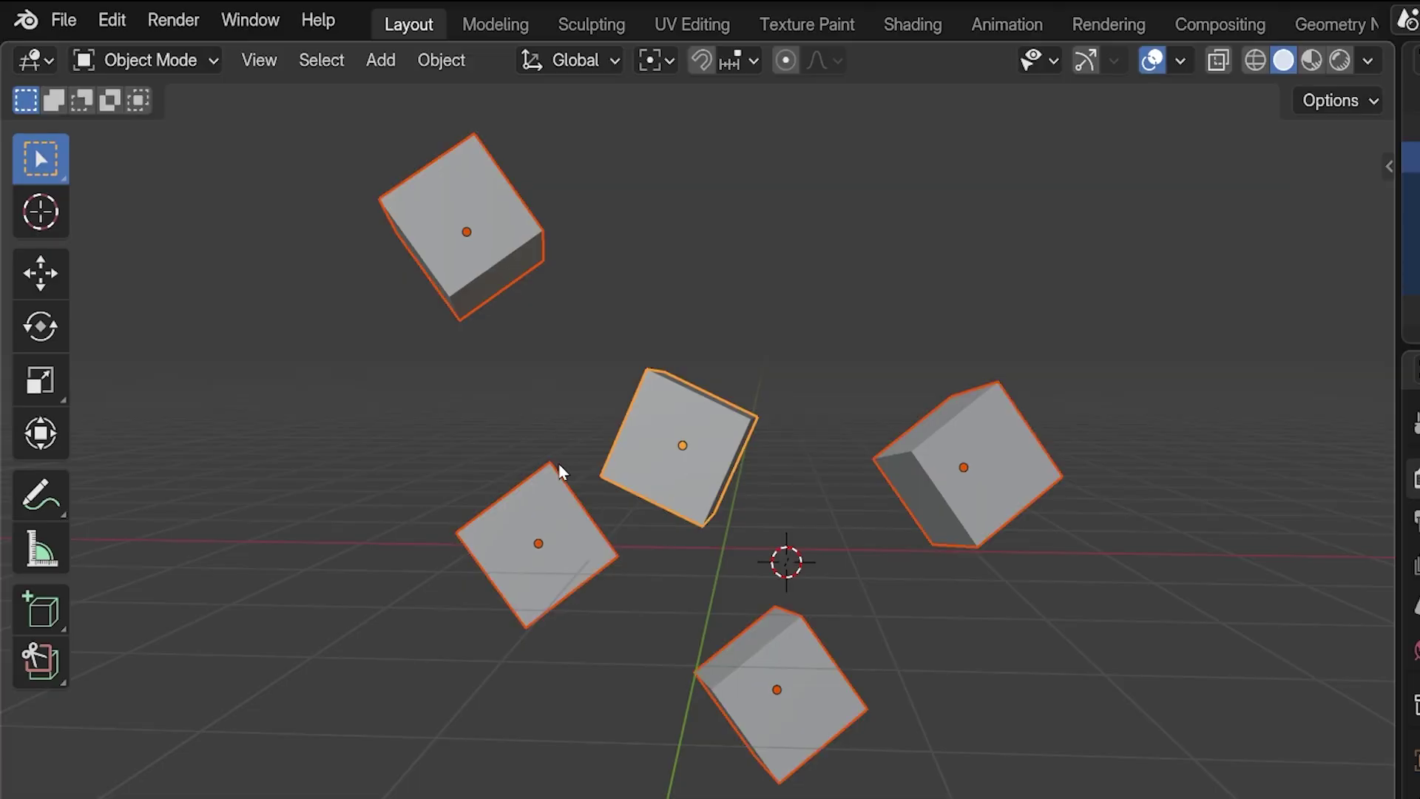
Rotate only the centre cube, then clear every cube's rotation with Alt+R.
{"action": "left_click", "coordinate": [696, 473]}
{"action": "key", "text": "r"}
{"action": "left_click", "coordinate": [724, 303]}
{"action": "key", "text": "a"}
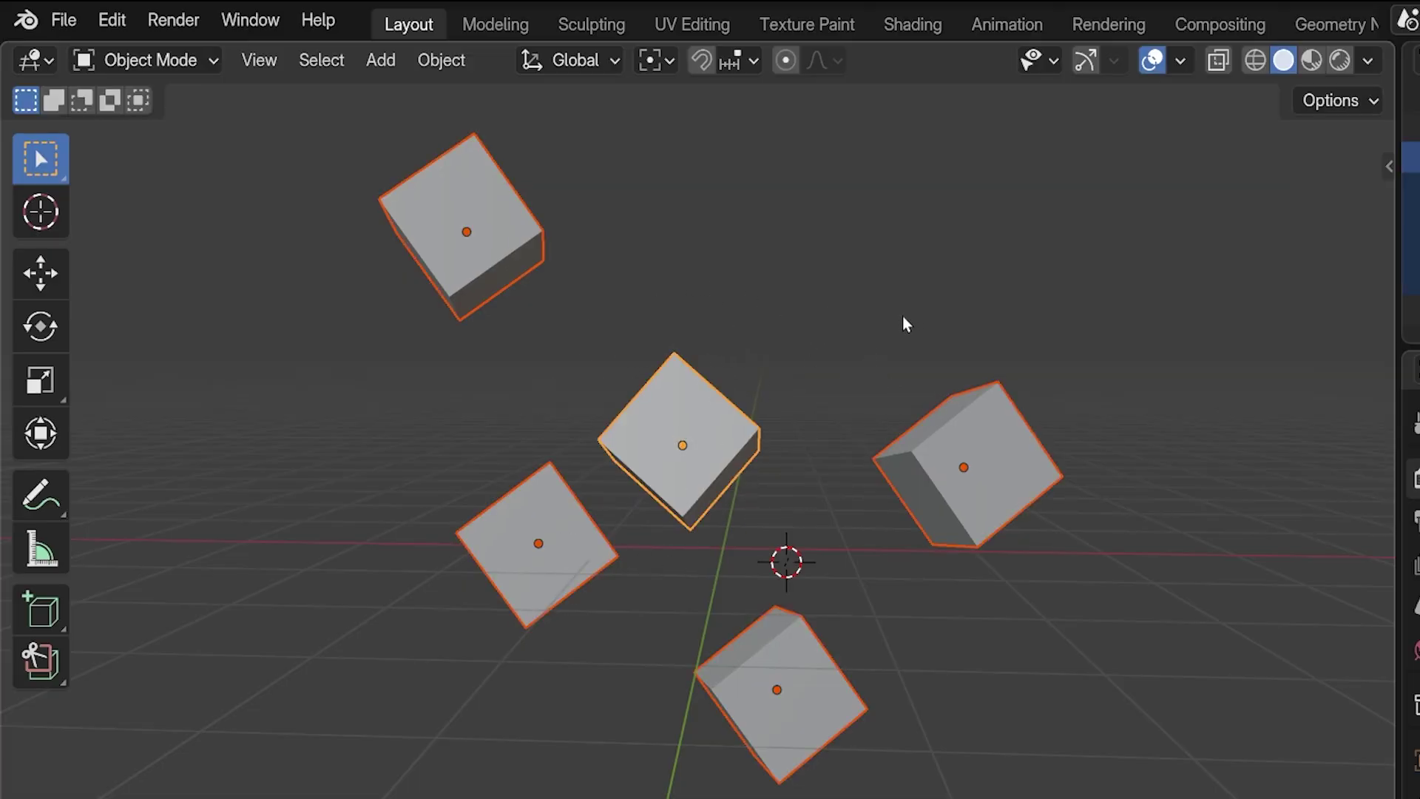
{"action": "key", "text": "alt+r"}
{"action": "left_click", "coordinate": [625, 107]}
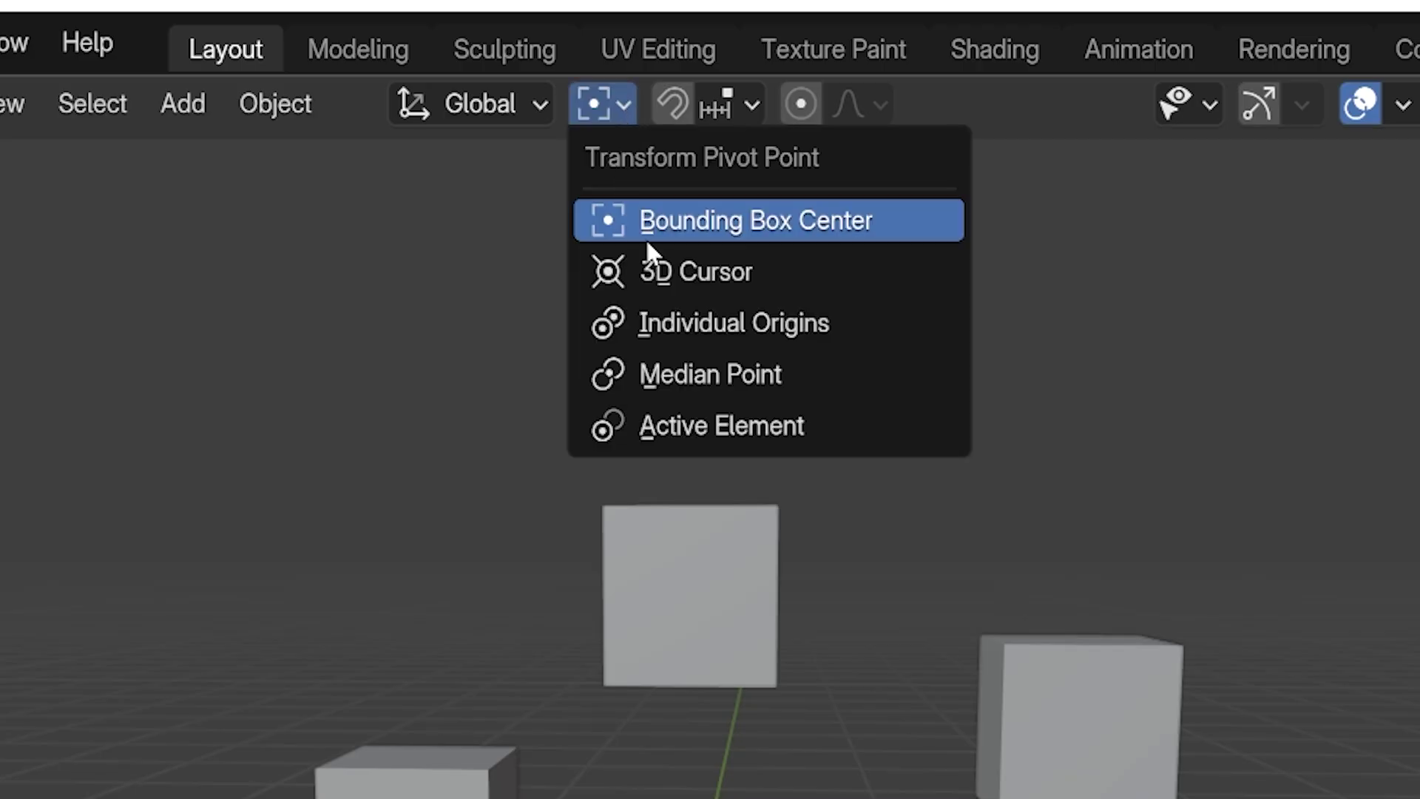
Set the pivot to 3D Cursor and rotate the top cube around the cursor.
{"action": "left_click", "coordinate": [783, 272]}
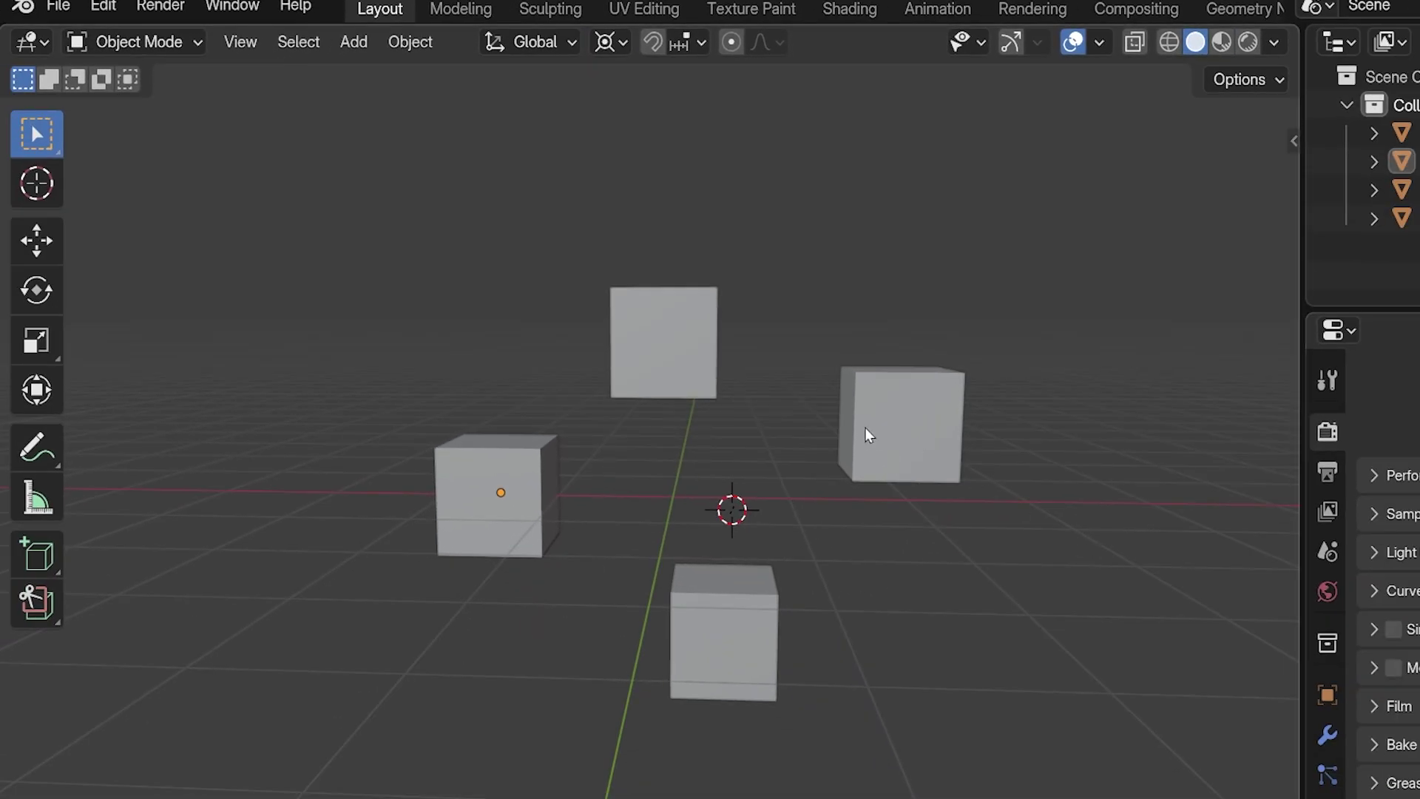
{"action": "left_click", "coordinate": [707, 351]}
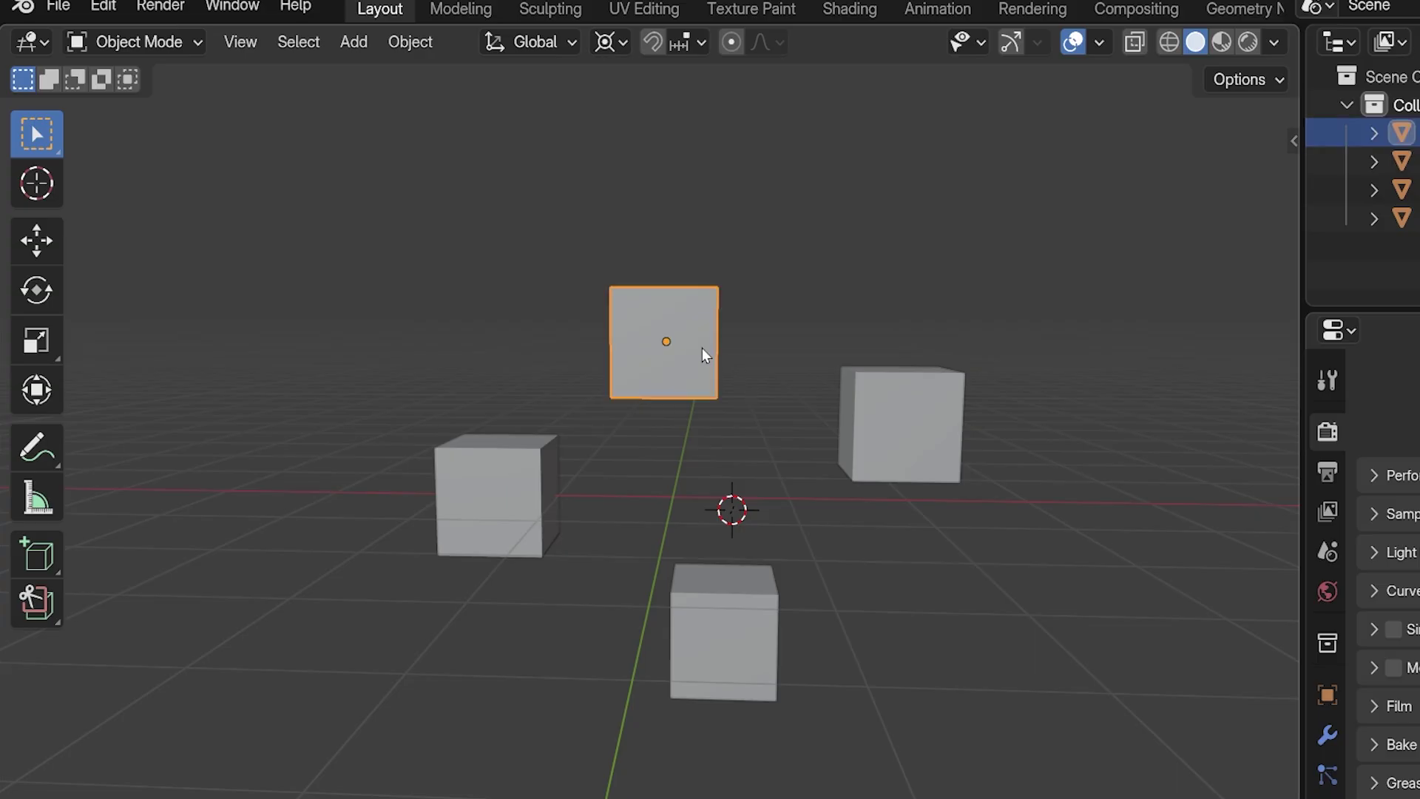
{"action": "key", "text": "r"}
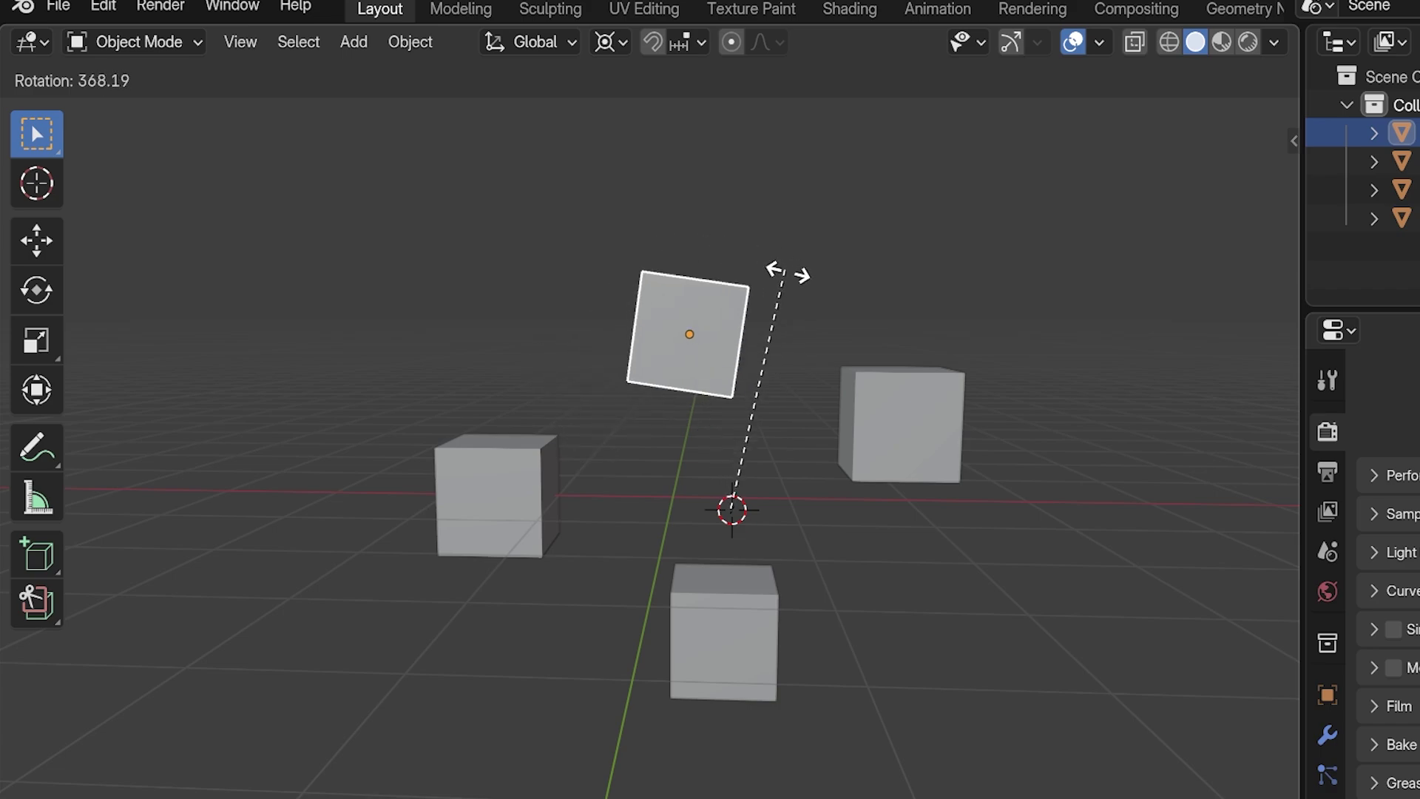
{"action": "key", "text": "Escape"}
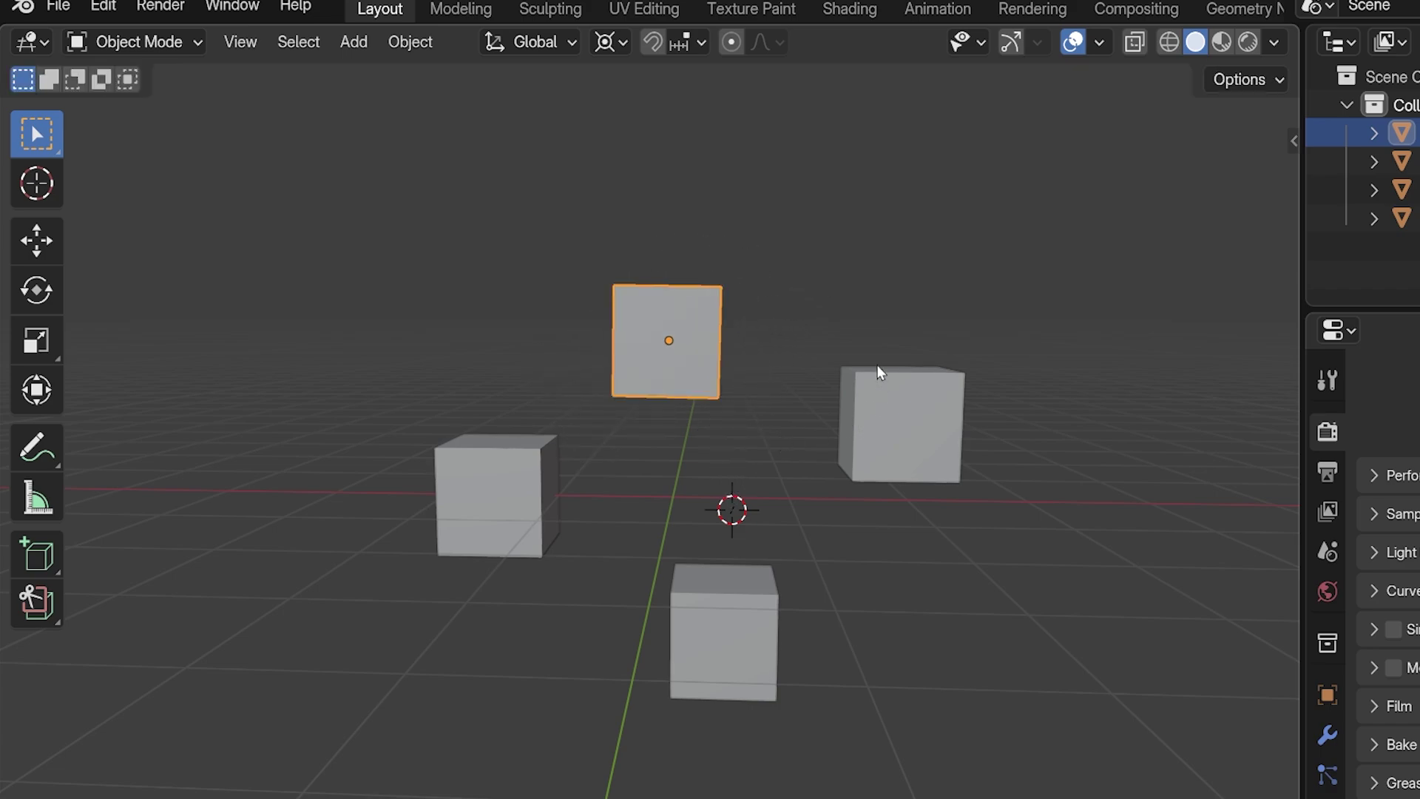
{"action": "key", "text": "r"}
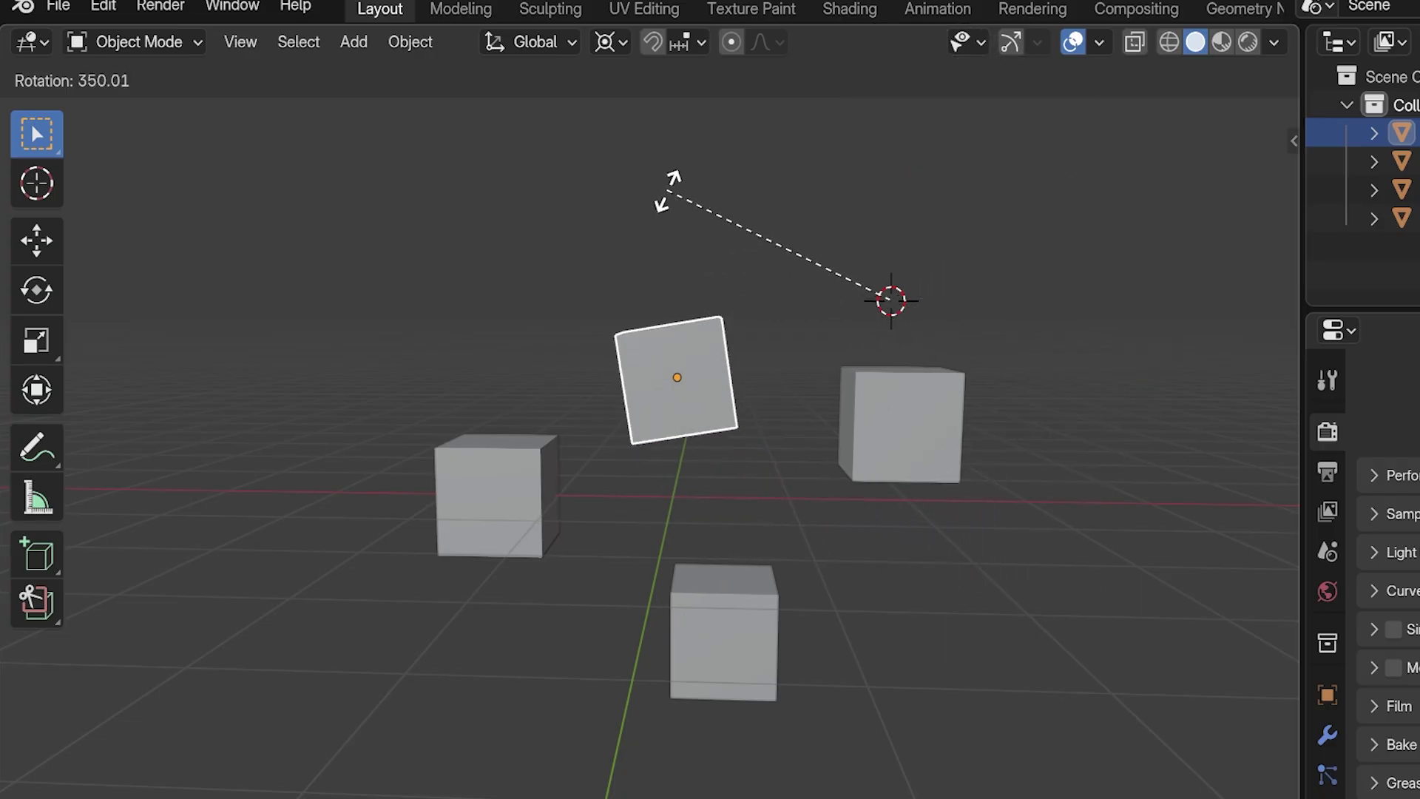
{"action": "left_click", "coordinate": [710, 164]}
{"action": "middle_click_drag", "start_coordinate": [681, 371], "coordinate": [775, 377], "text": "shift"}
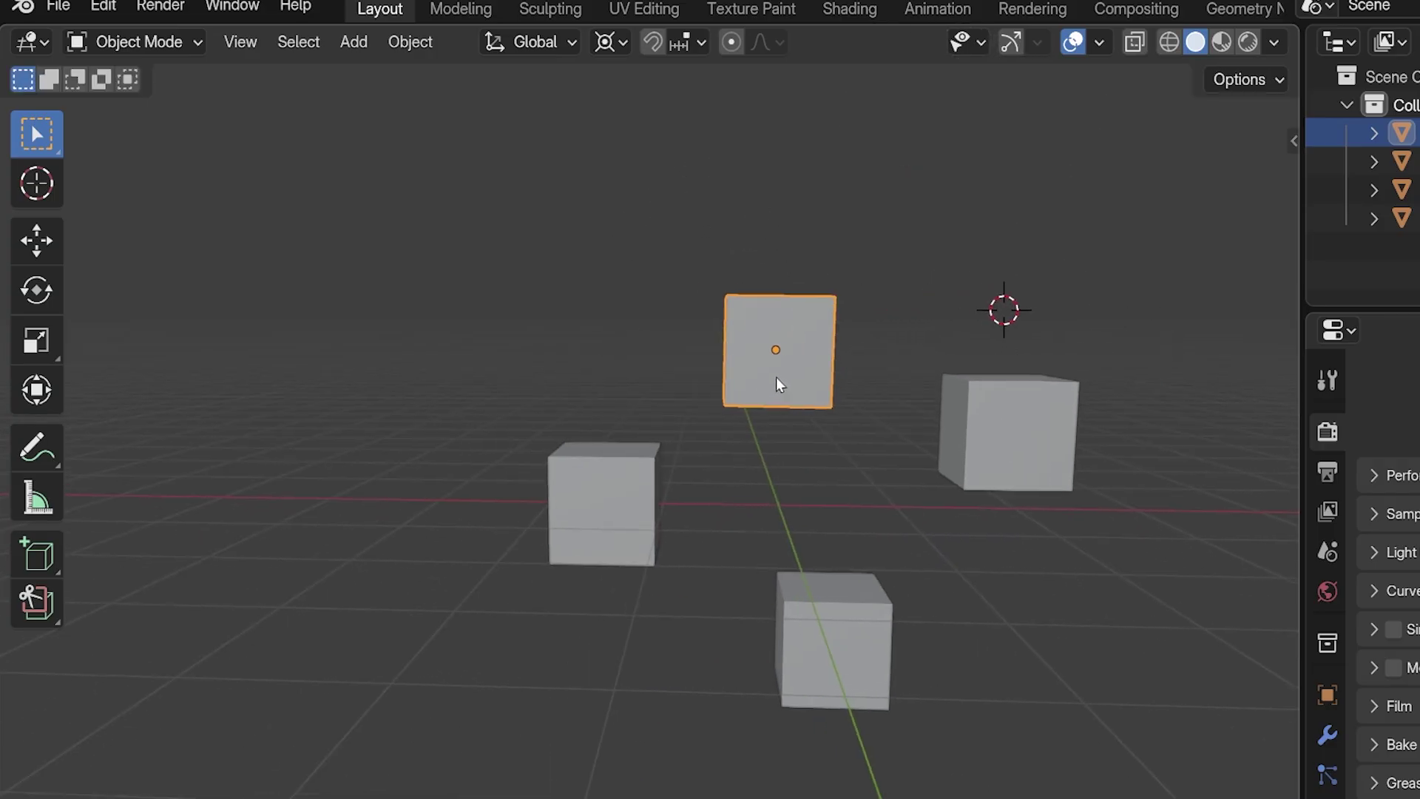
{"action": "key", "text": "Tab"}
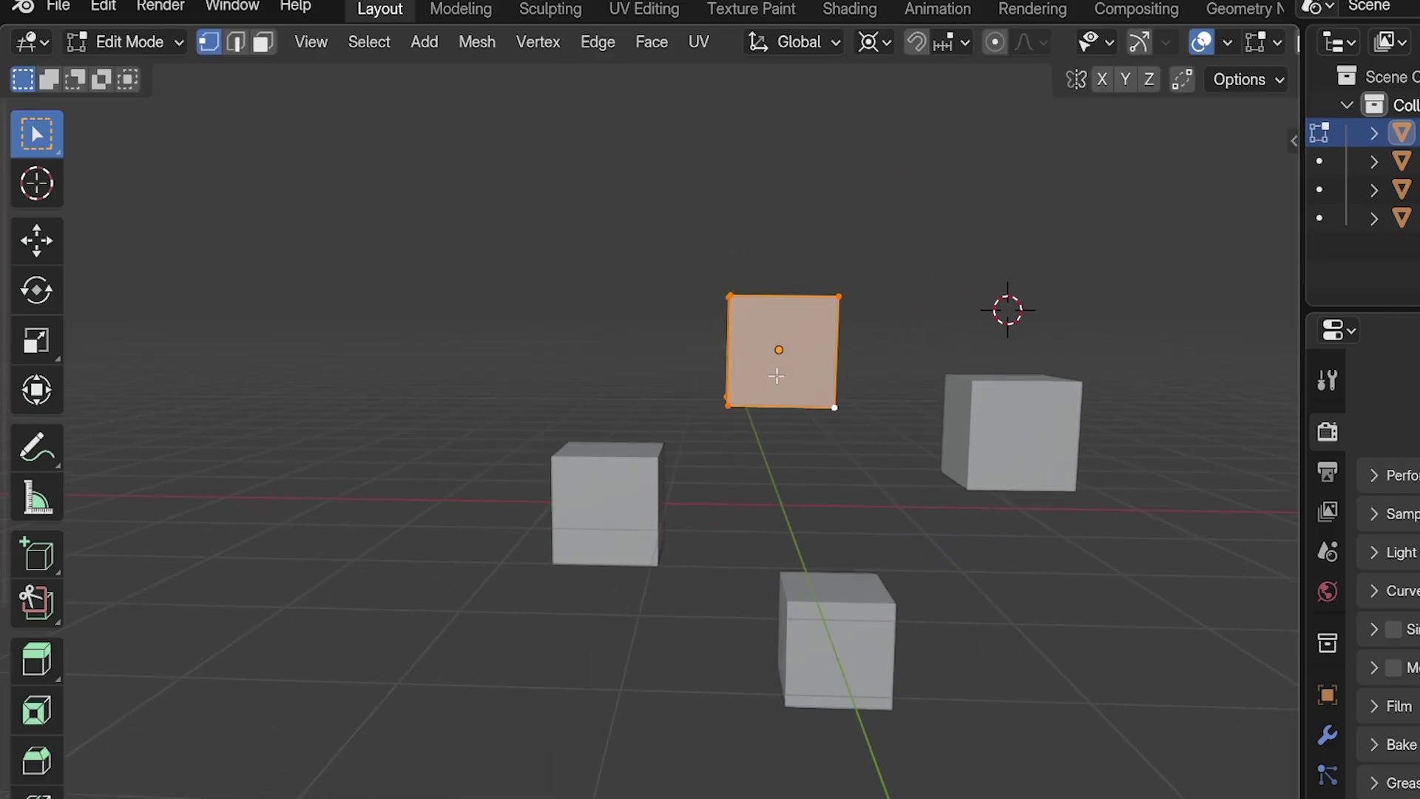
Snap the 3D cursor to the cube's bottom-left corner vertex with Cursor to Selected.
{"action": "left_click", "coordinate": [727, 407]}
{"action": "scroll", "coordinate": [735, 412], "scroll_direction": "up", "scroll_amount": 5}
{"action": "middle_click_drag", "start_coordinate": [862, 412], "coordinate": [835, 502], "text": "shift"}
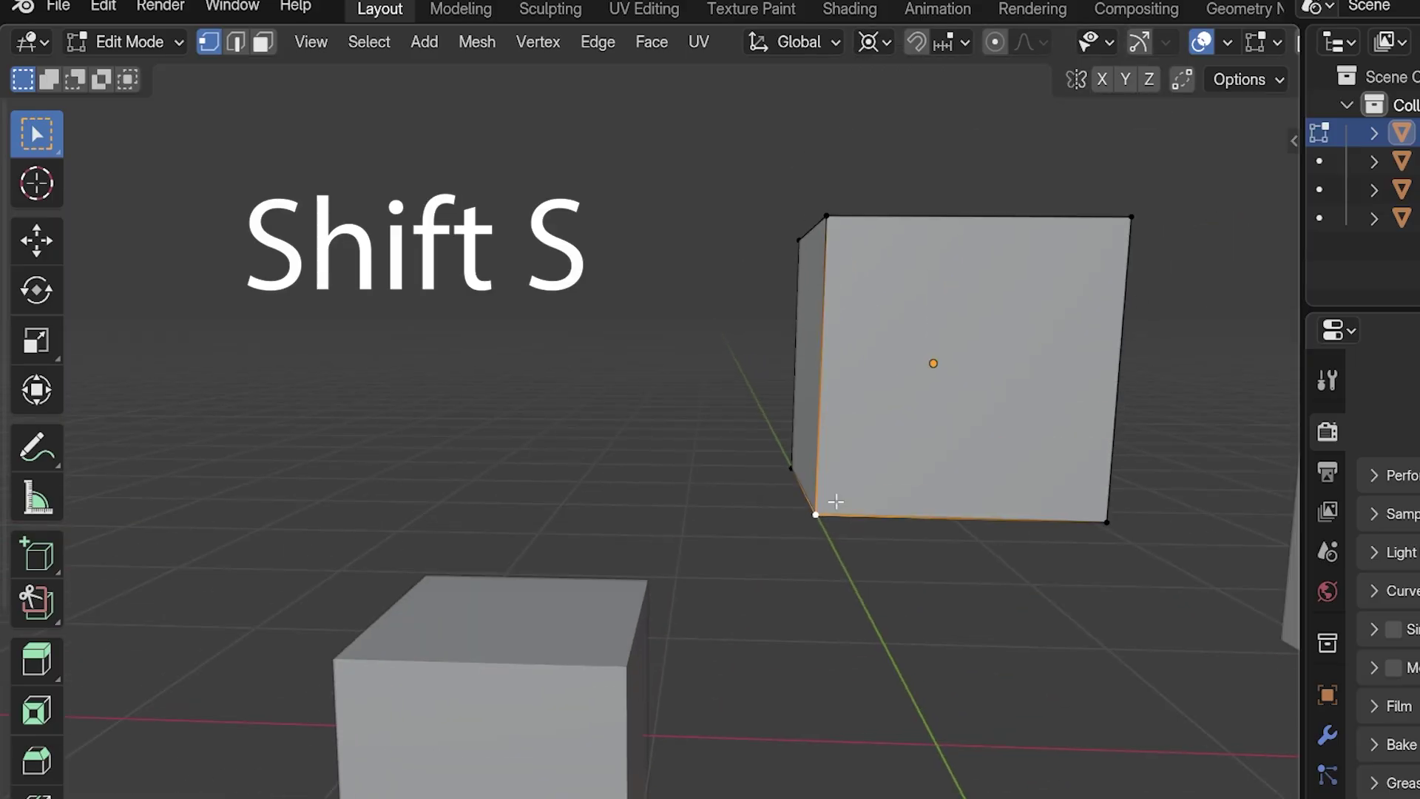
{"action": "key", "text": "shift+s"}
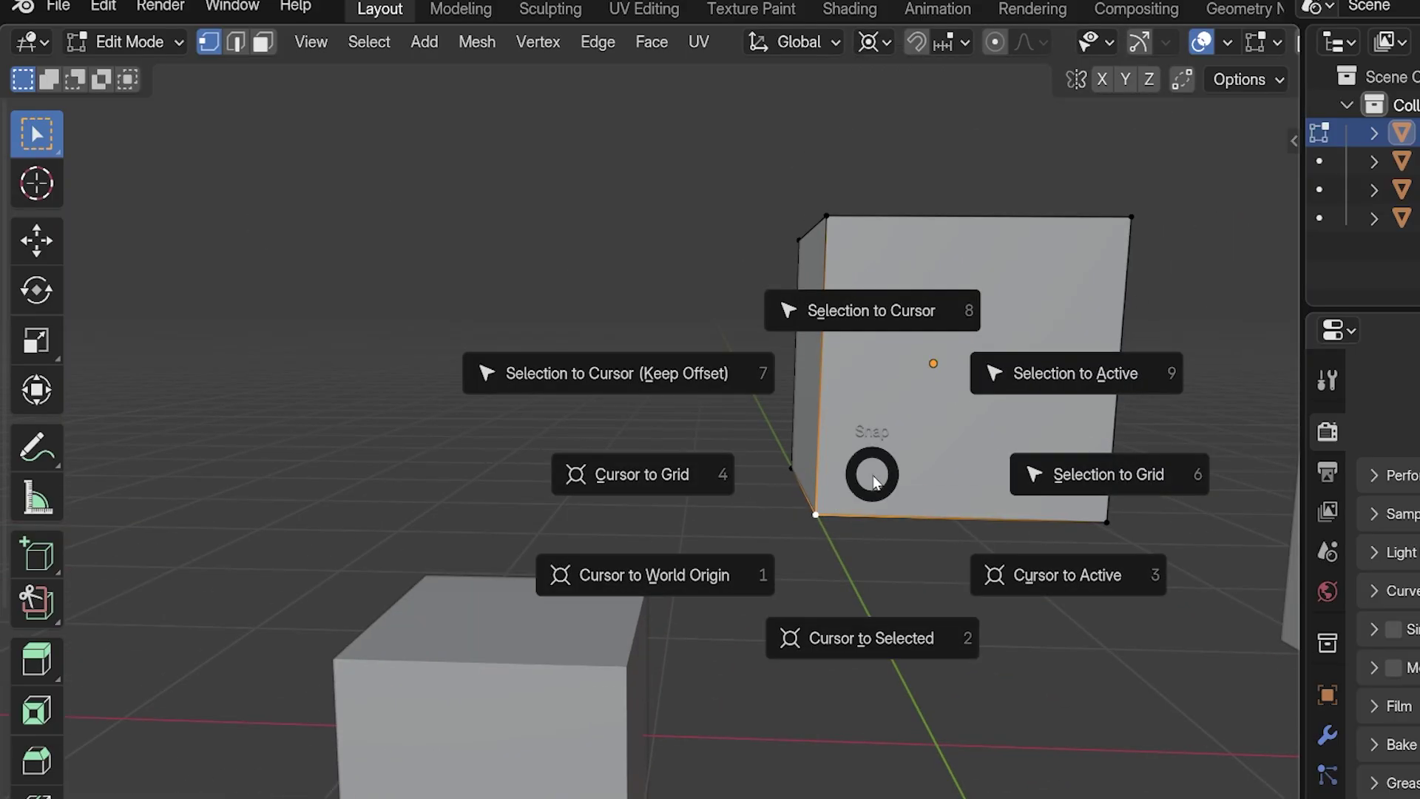
{"action": "left_click", "coordinate": [884, 649]}
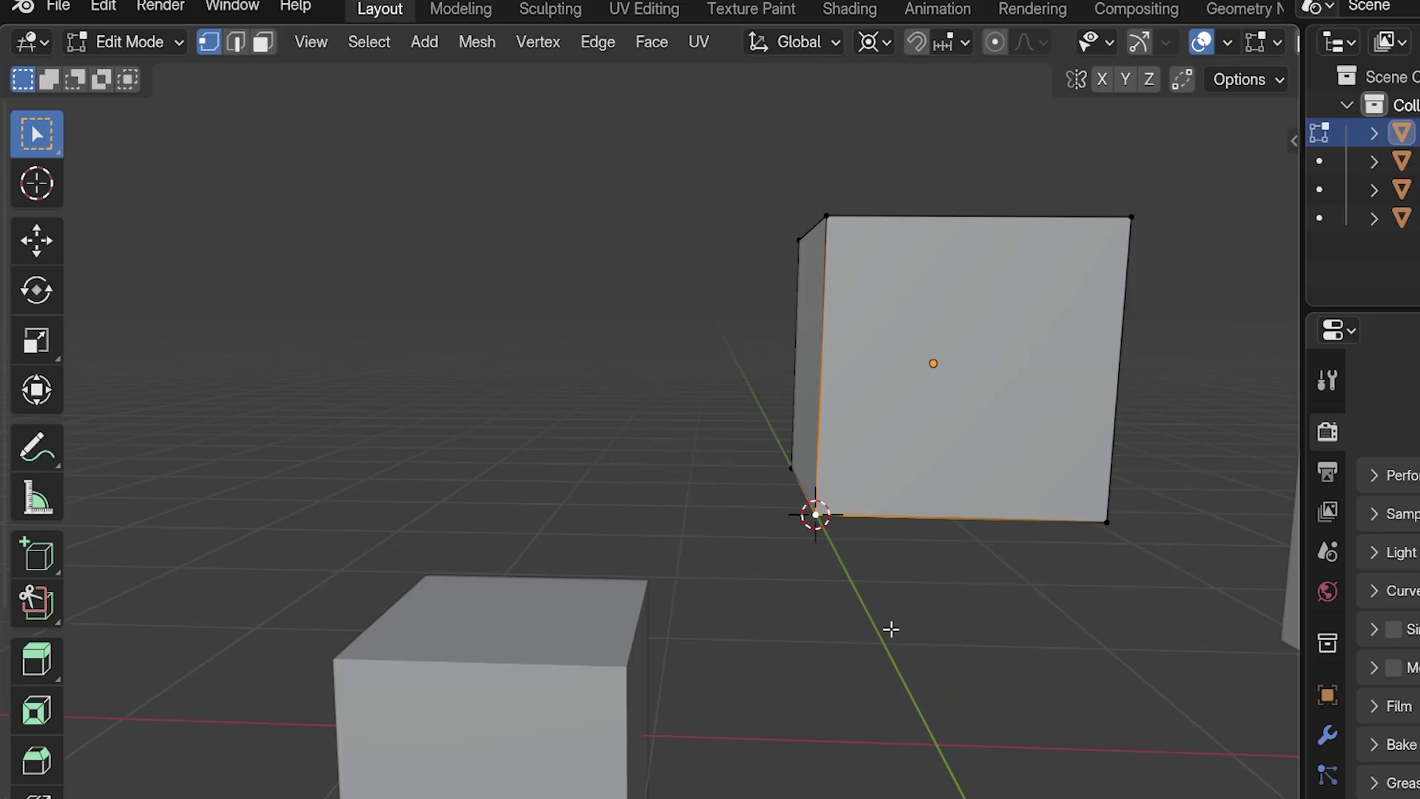
Back in Object Mode, tilt the top cube around the 3D cursor.
{"action": "key", "text": "Tab"}
{"action": "scroll", "coordinate": [1085, 546], "scroll_direction": "down", "scroll_amount": 3}
{"action": "scroll", "coordinate": [1085, 545], "scroll_direction": "down", "scroll_amount": 2}
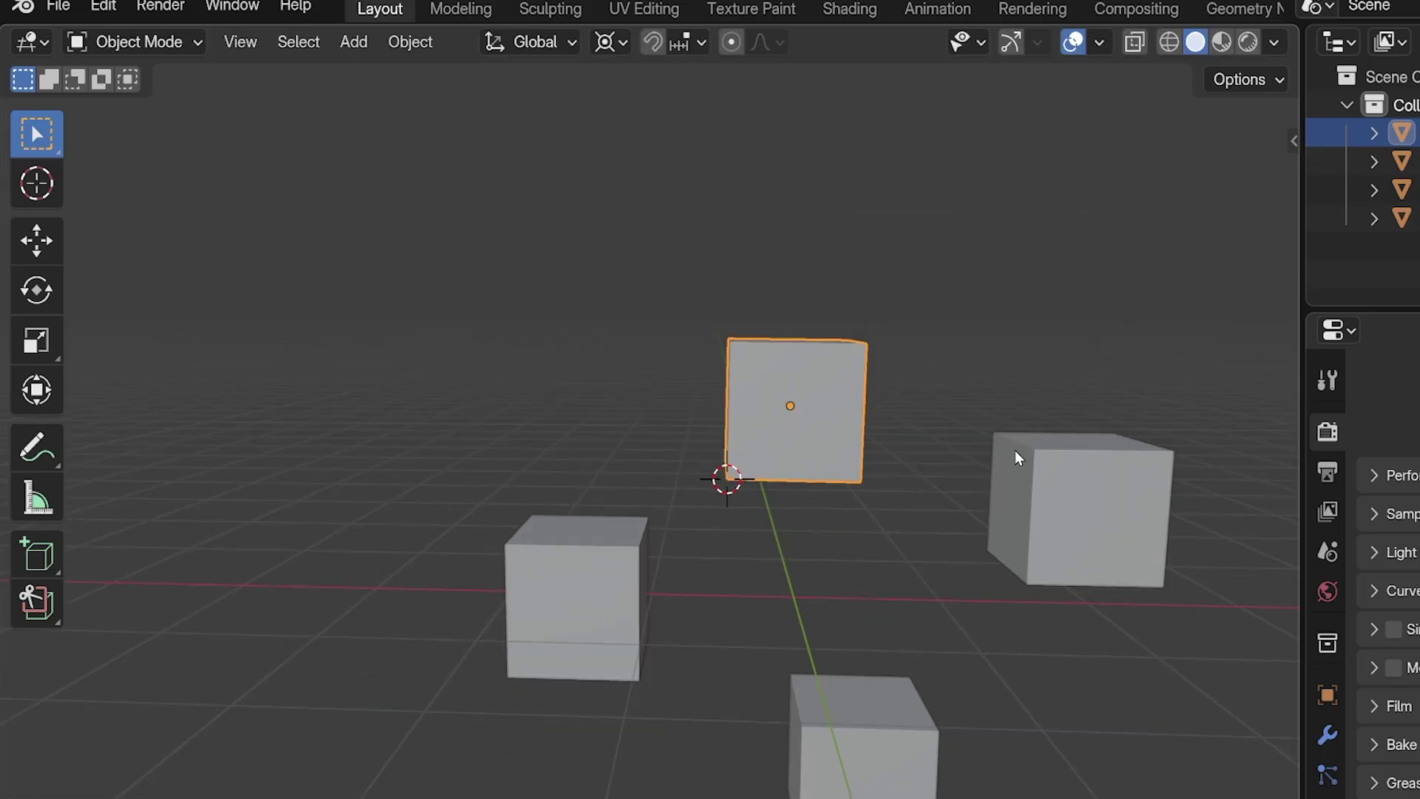
{"action": "key", "text": "r"}
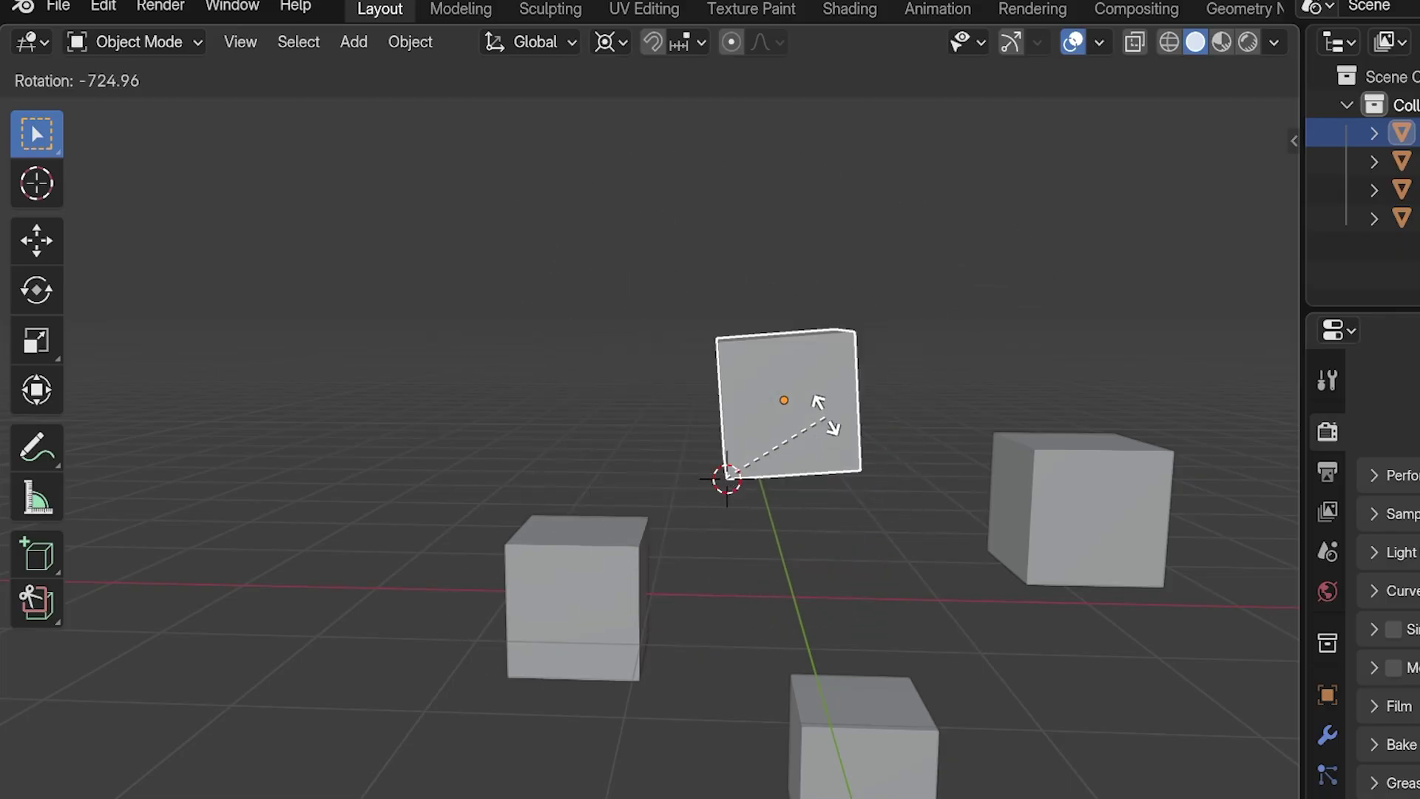
{"action": "left_click", "coordinate": [829, 441]}
Add the right, bottom and left cubes and start rotating all four around the cursor.
{"action": "scroll", "coordinate": [840, 465], "scroll_direction": "down", "scroll_amount": 3}
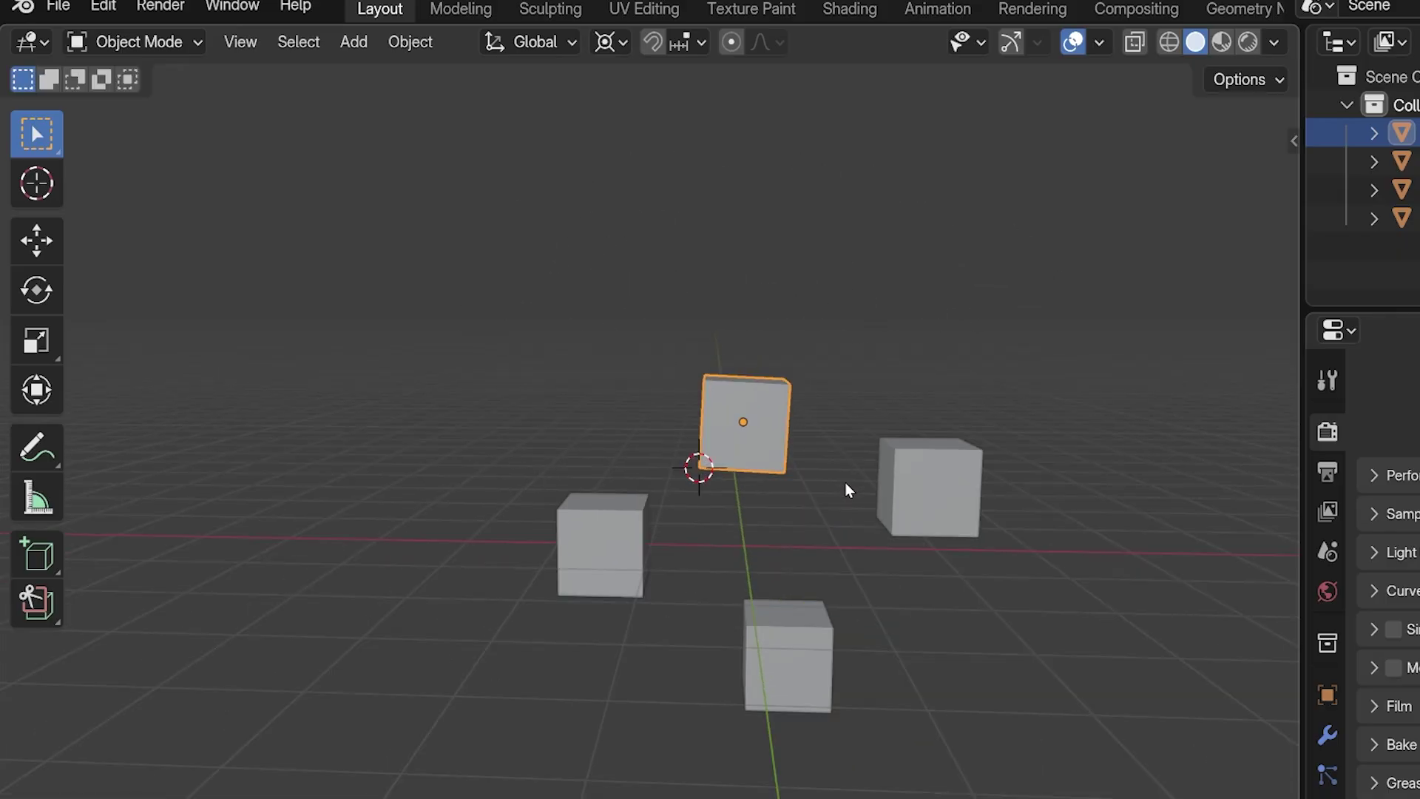
{"action": "left_click", "coordinate": [917, 489], "text": "shift"}
{"action": "left_click", "coordinate": [784, 651], "text": "shift"}
{"action": "left_click", "coordinate": [567, 576], "text": "shift"}
{"action": "key", "text": "r"}
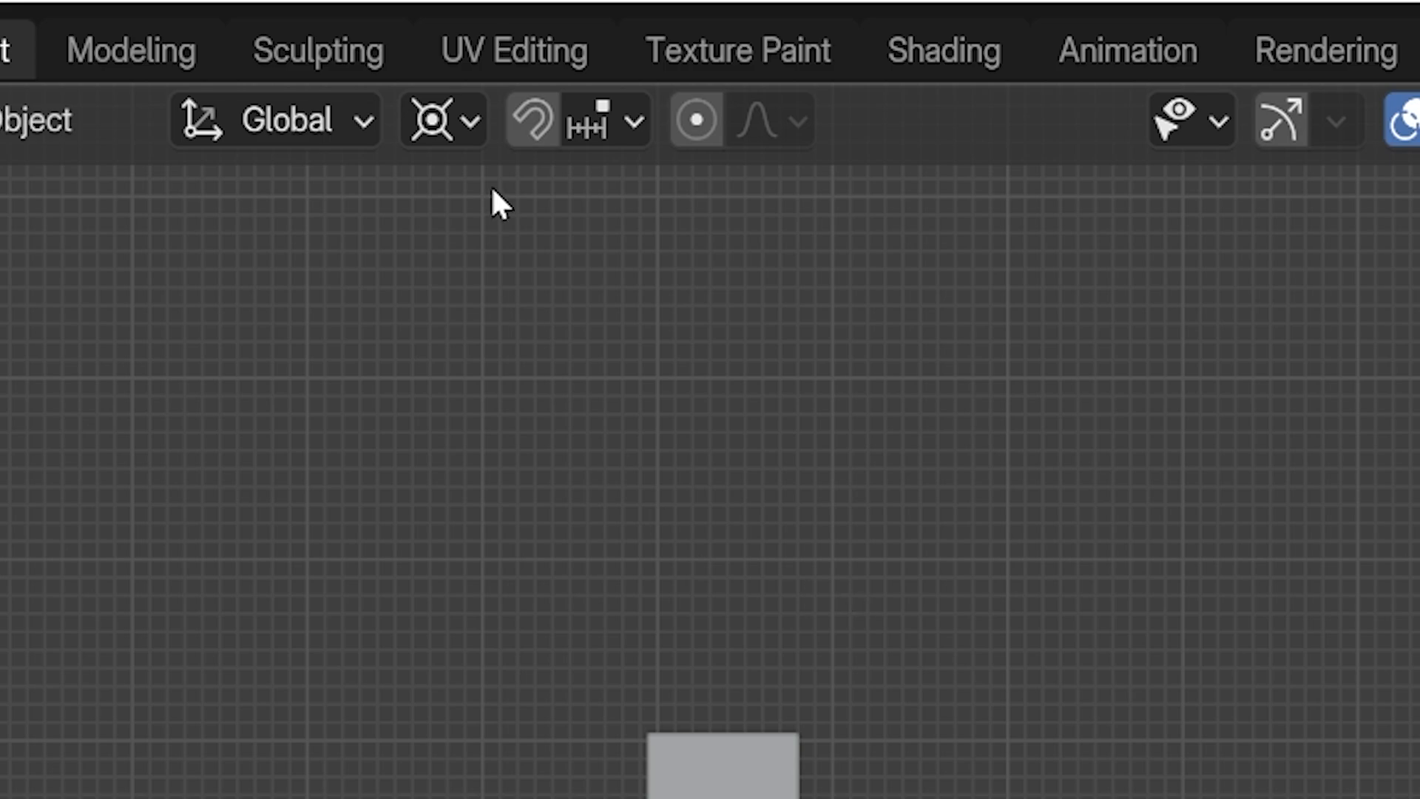
Set the pivot to Active Element and tilt the selected cube.
{"action": "left_click", "coordinate": [467, 133]}
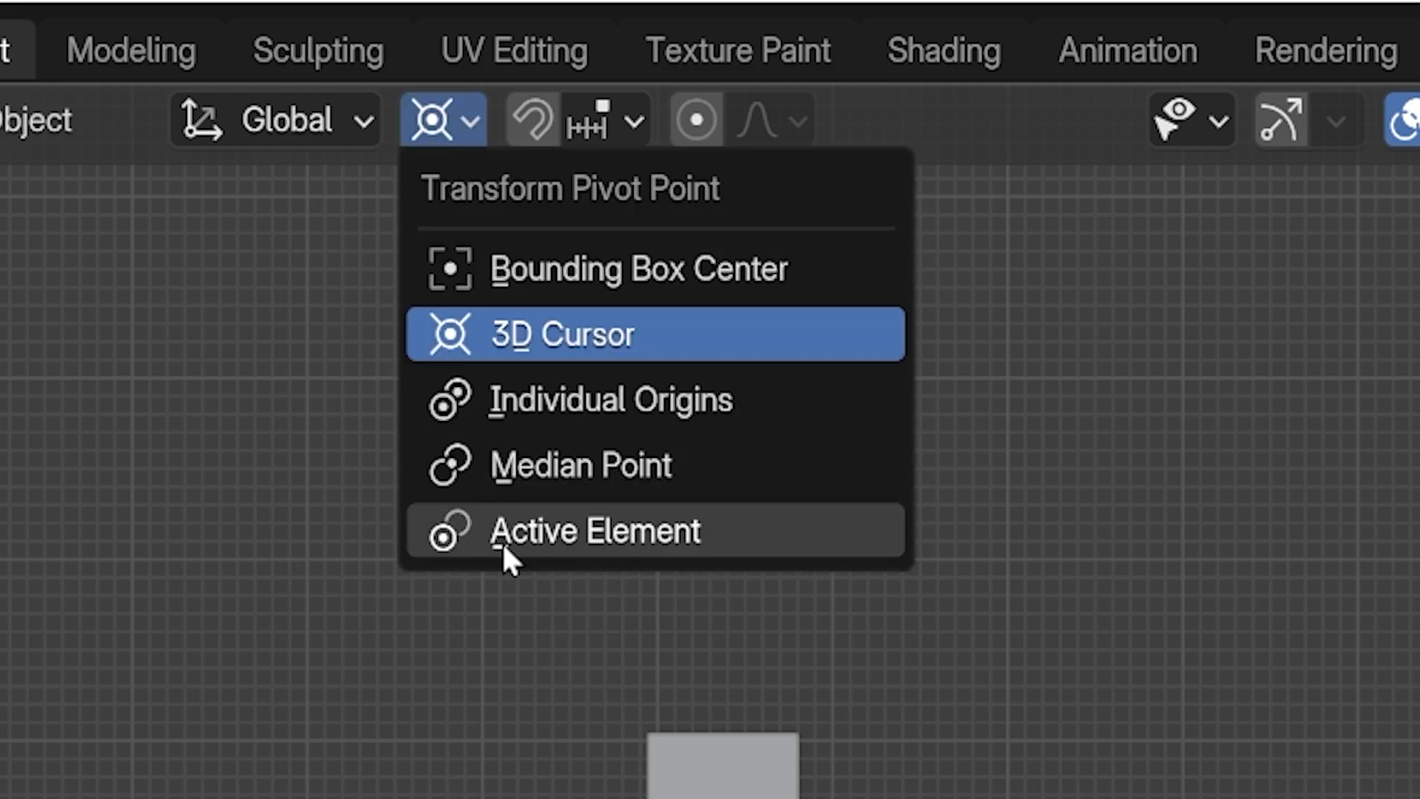
{"action": "left_click", "coordinate": [710, 546]}
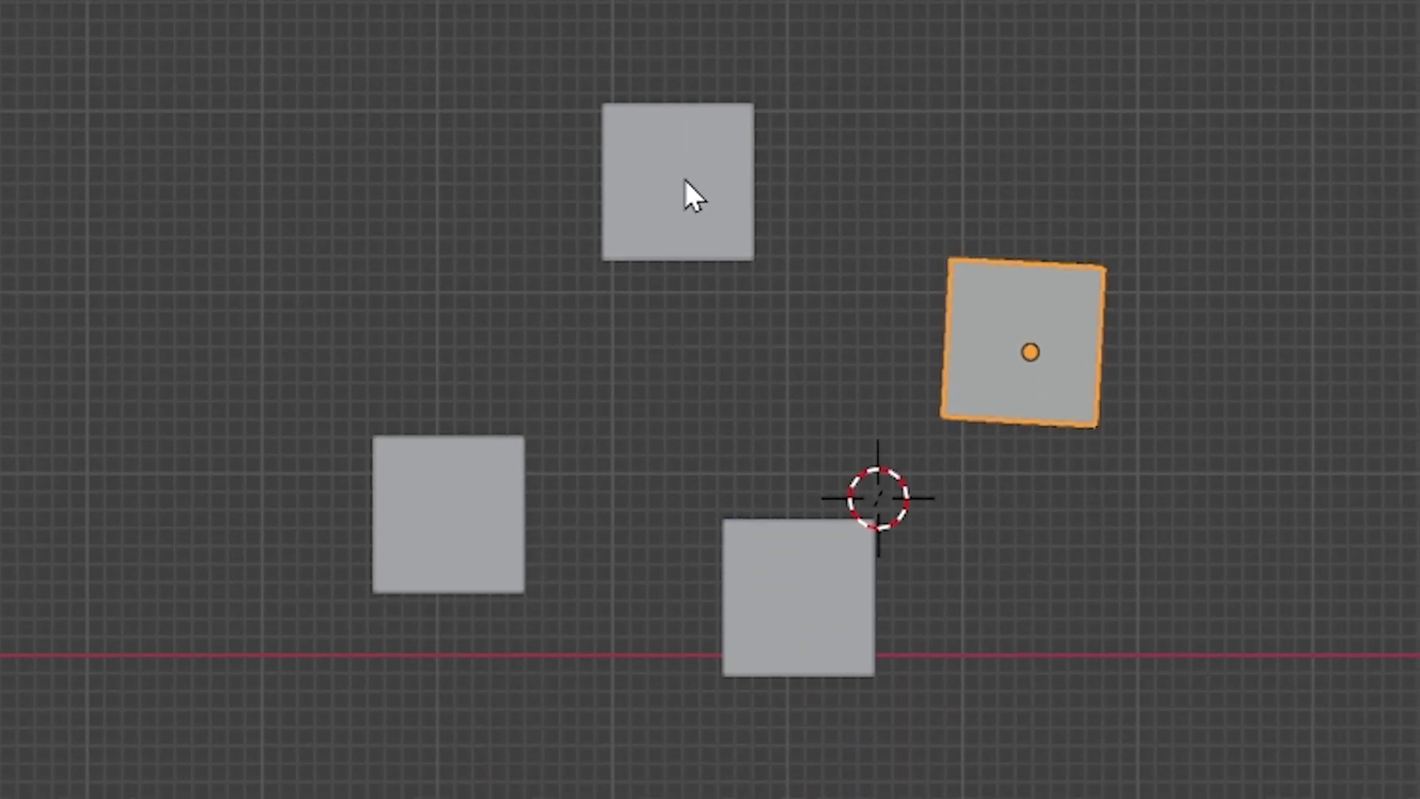
{"action": "key", "text": "r"}
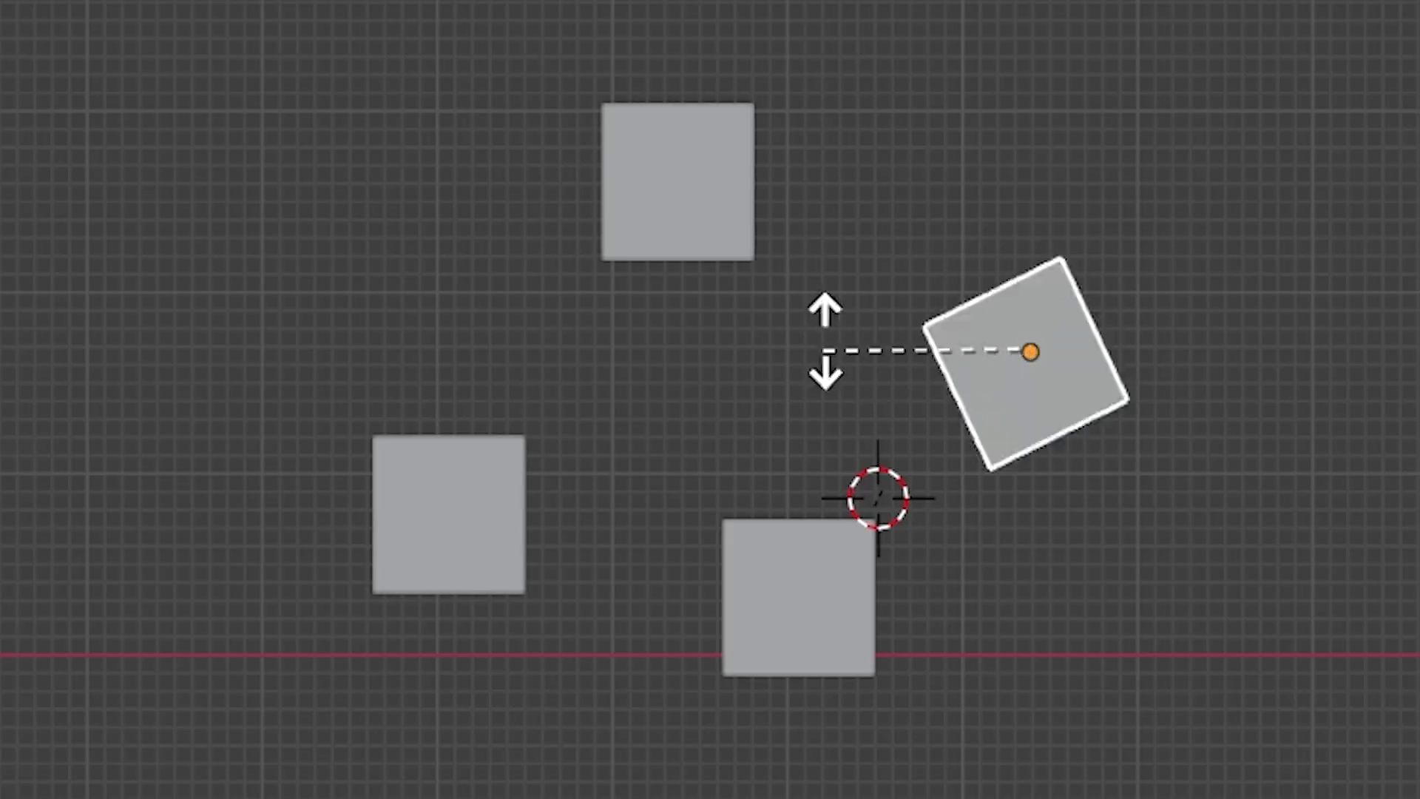
{"action": "left_click", "coordinate": [1104, 231]}
{"action": "scroll", "coordinate": [1097, 227], "scroll_direction": "up", "scroll_amount": 2}
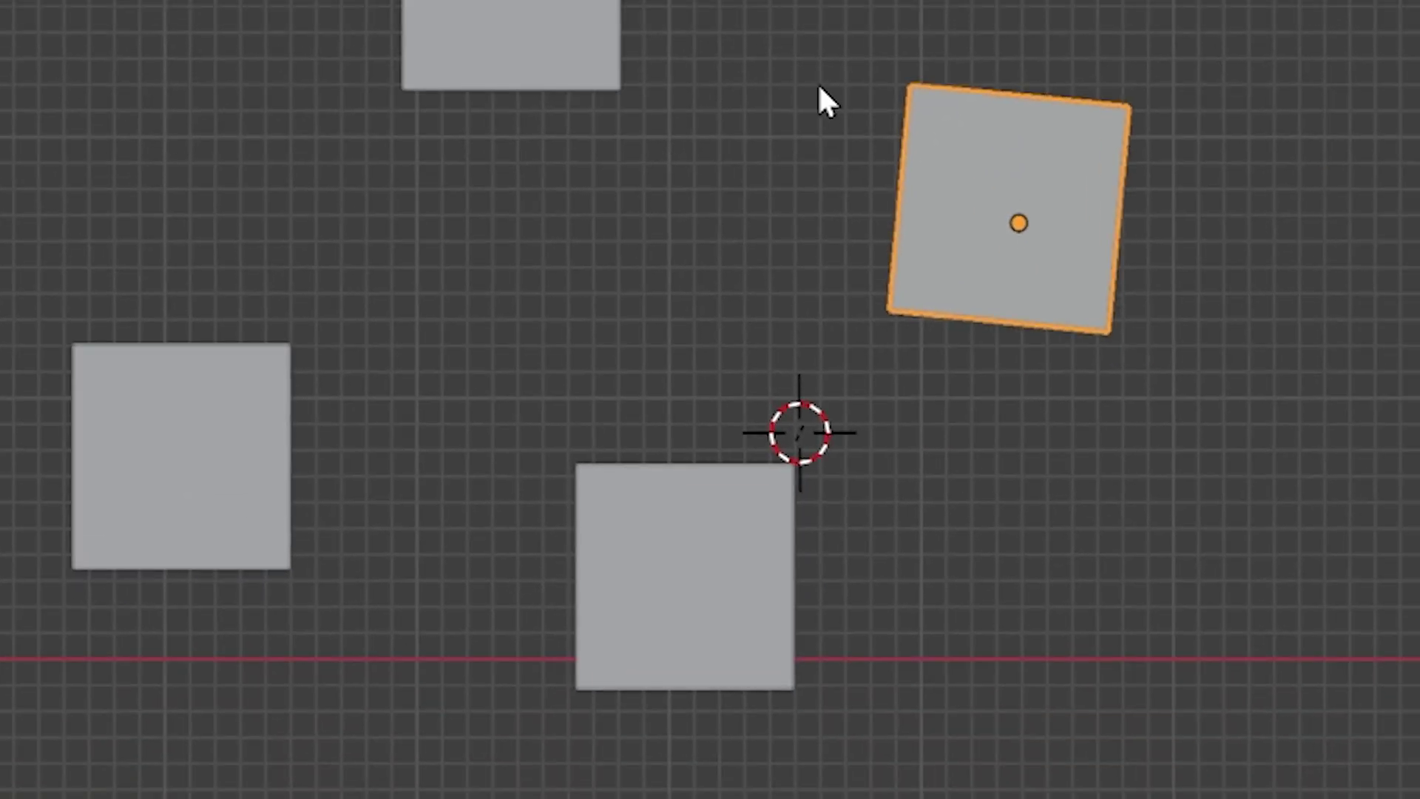
Select the top, left and bottom cubes, bottom last, and rotate them around it.
{"action": "left_click", "coordinate": [609, 54], "text": "shift"}
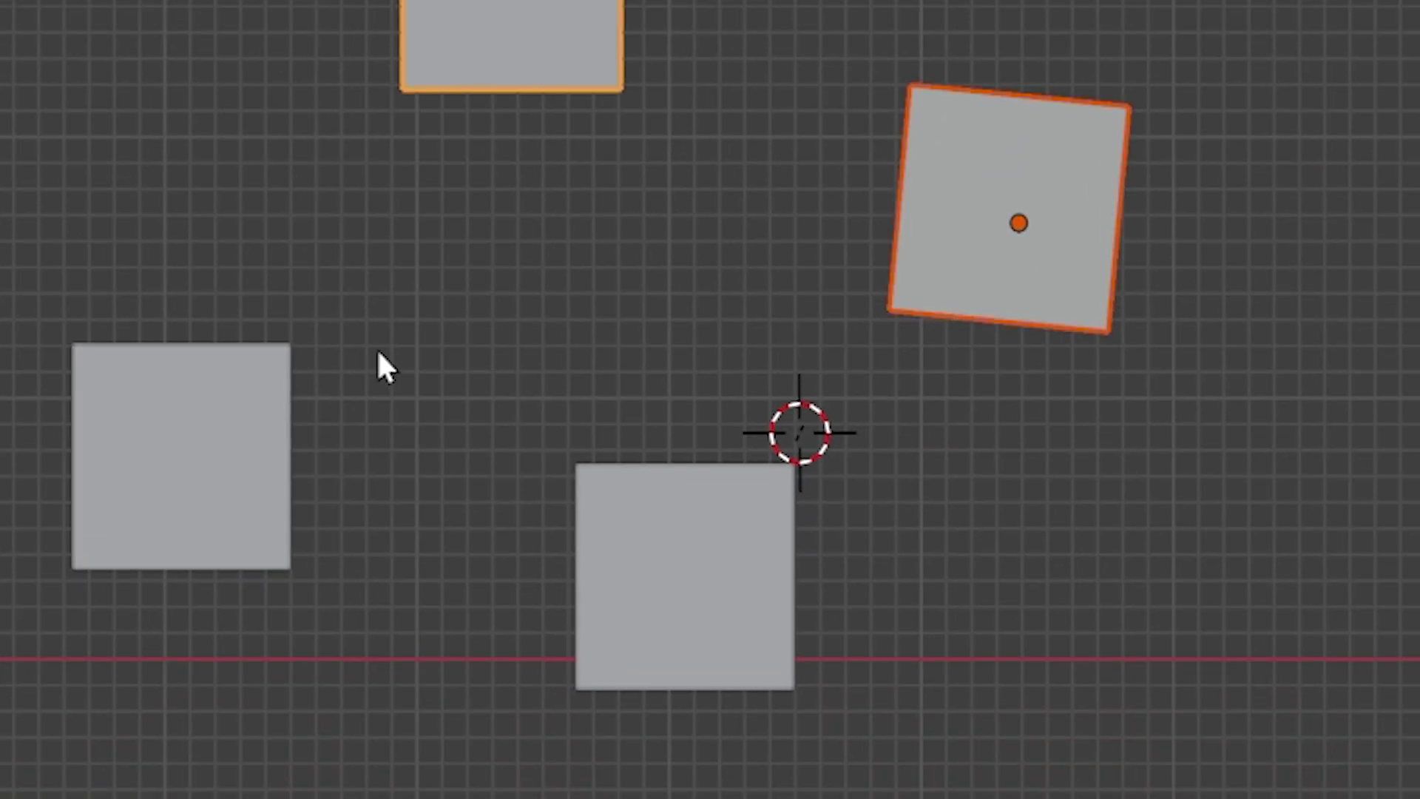
{"action": "left_click", "coordinate": [282, 523], "text": "shift"}
{"action": "left_click", "coordinate": [751, 622], "text": "shift"}
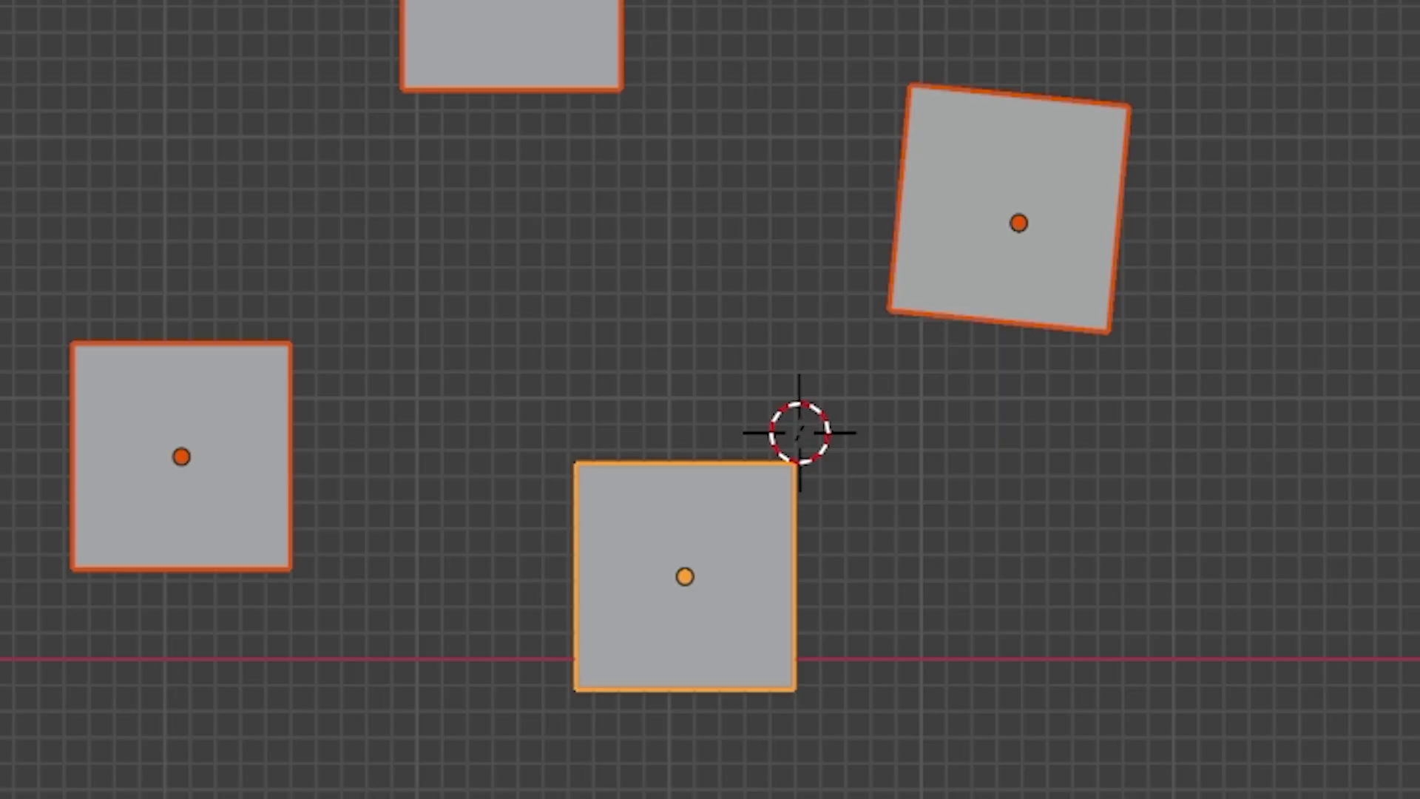
{"action": "key", "text": "r"}
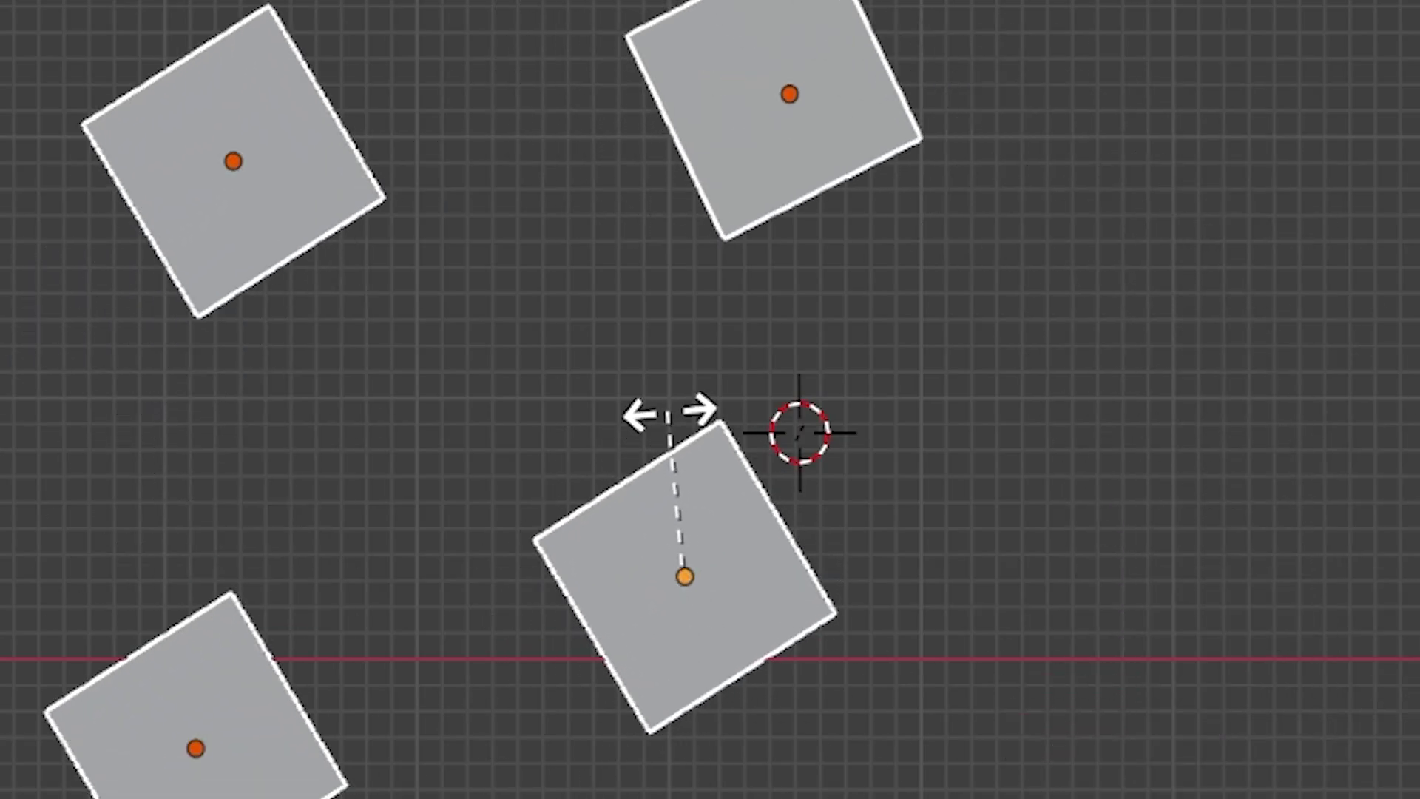
{"action": "left_click", "coordinate": [679, 414]}
Put the bottom cube in Edit Mode with all its geometry selected, viewed from a tilted angle.
{"action": "left_click", "coordinate": [691, 570]}
{"action": "key", "text": "Tab"}
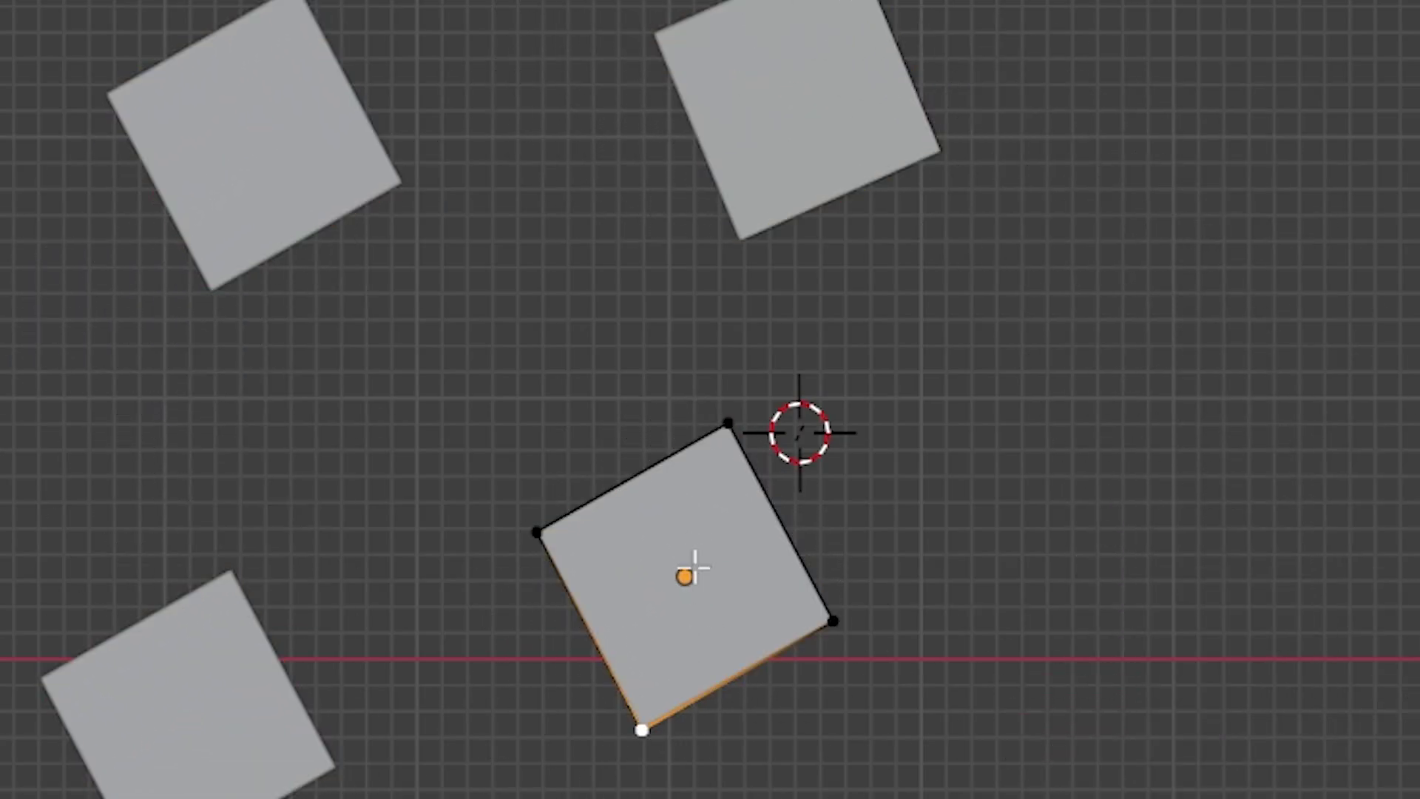
{"action": "key", "text": "a"}
{"action": "middle_click_drag", "start_coordinate": [662, 641], "coordinate": [603, 340]}
{"action": "scroll", "coordinate": [941, 565], "scroll_direction": "up", "scroll_amount": 3}
{"action": "scroll", "coordinate": [603, 340], "scroll_direction": "up", "scroll_amount": 2}
In face mode, select the top, front-left and right faces, with the right face active.
{"action": "key", "text": "2"}
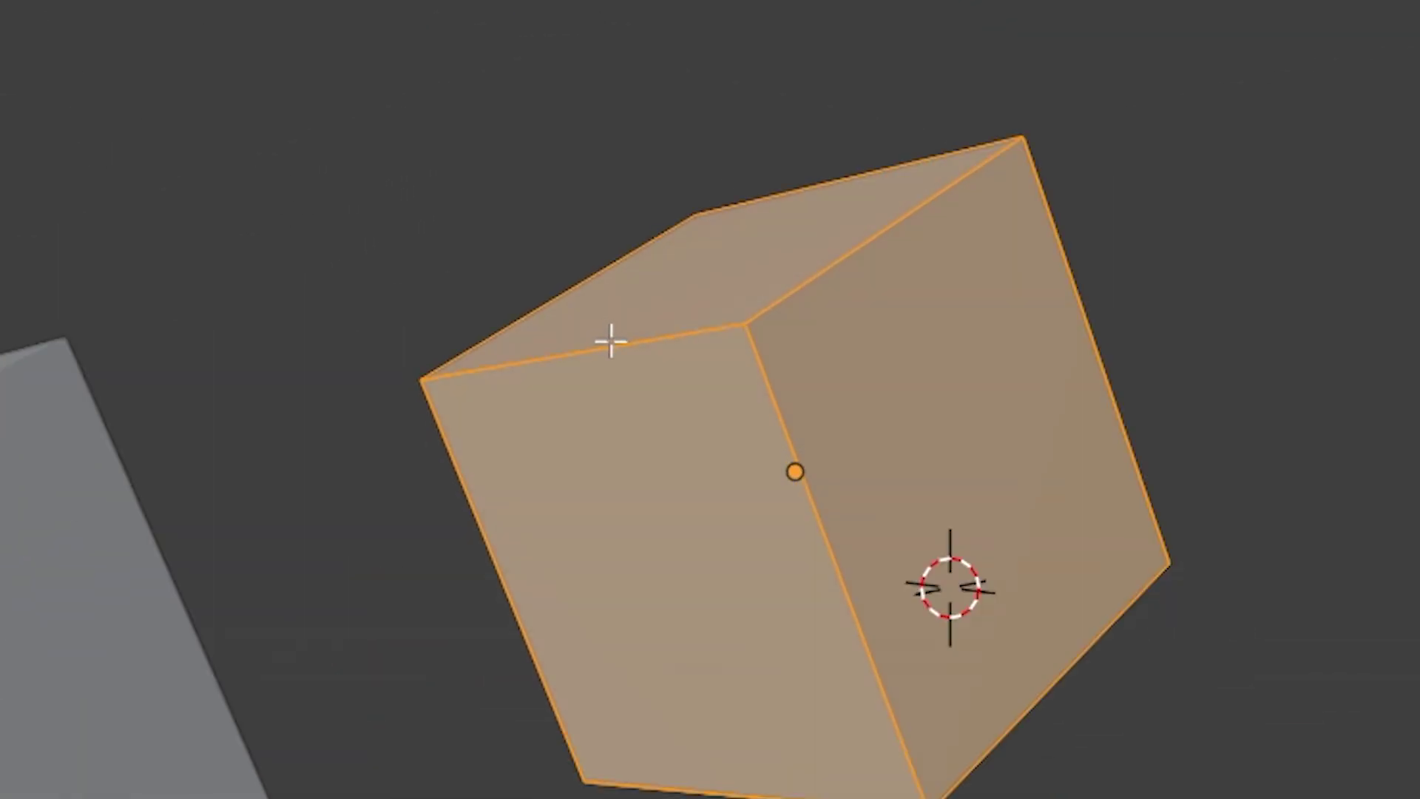
{"action": "left_click", "coordinate": [706, 296]}
{"action": "left_click", "coordinate": [624, 501], "text": "shift"}
{"action": "left_click", "coordinate": [902, 468], "text": "shift"}
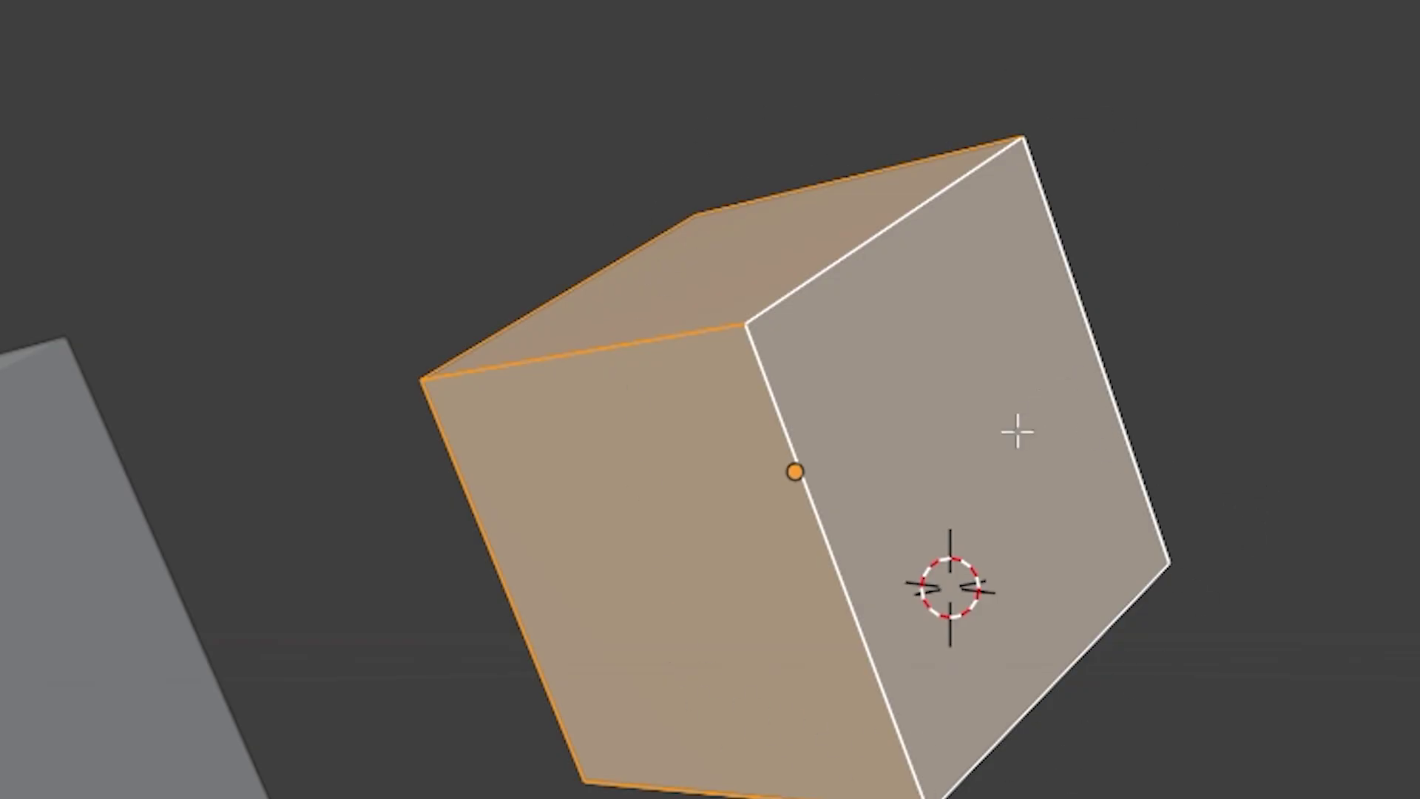
Keep the right face active, invert the selection, and rotate the other faces around it.
{"action": "left_click", "coordinate": [989, 436]}
{"action": "left_click", "coordinate": [1255, 371]}
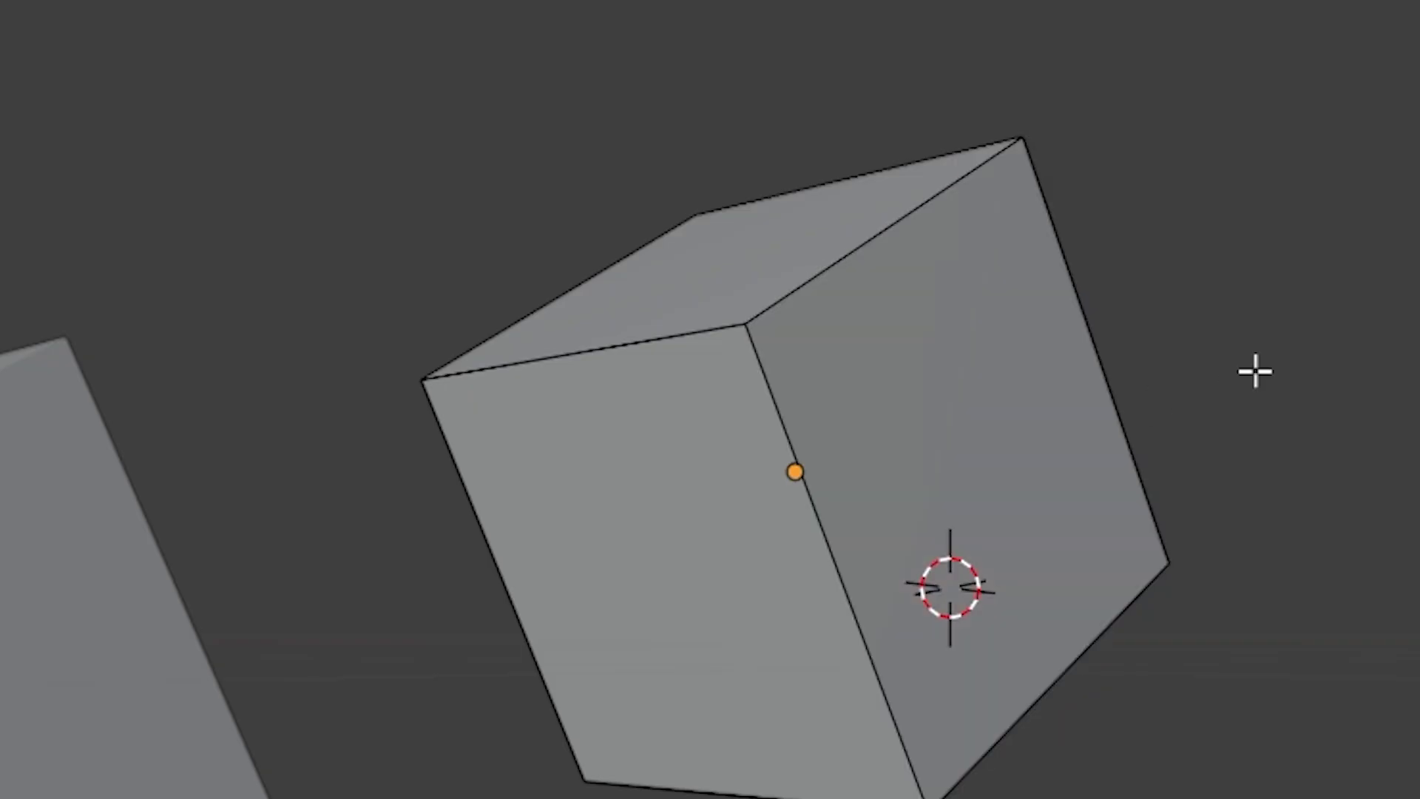
{"action": "key", "text": "a"}
{"action": "left_click", "coordinate": [1050, 405]}
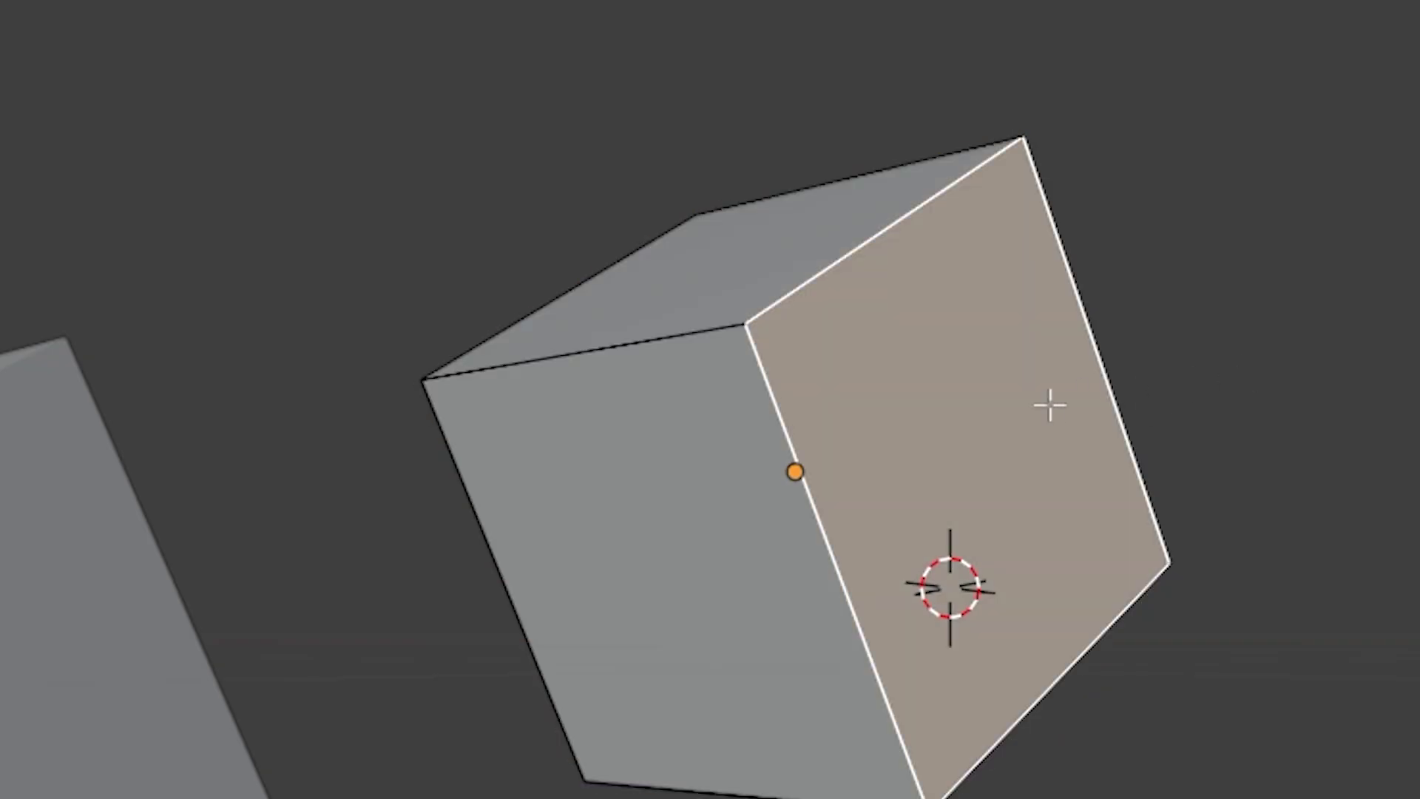
{"action": "key", "text": "ctrl+i"}
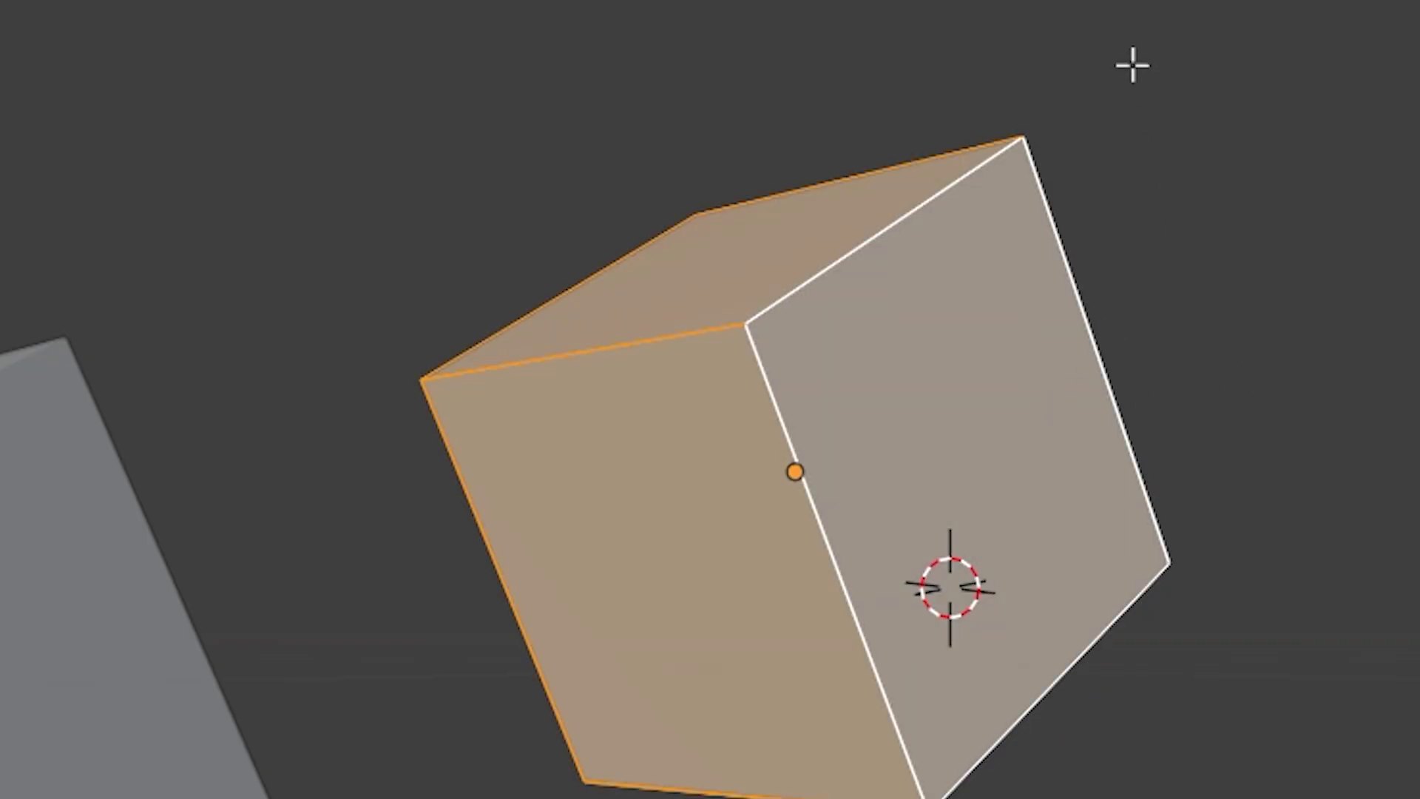
{"action": "key", "text": "r"}
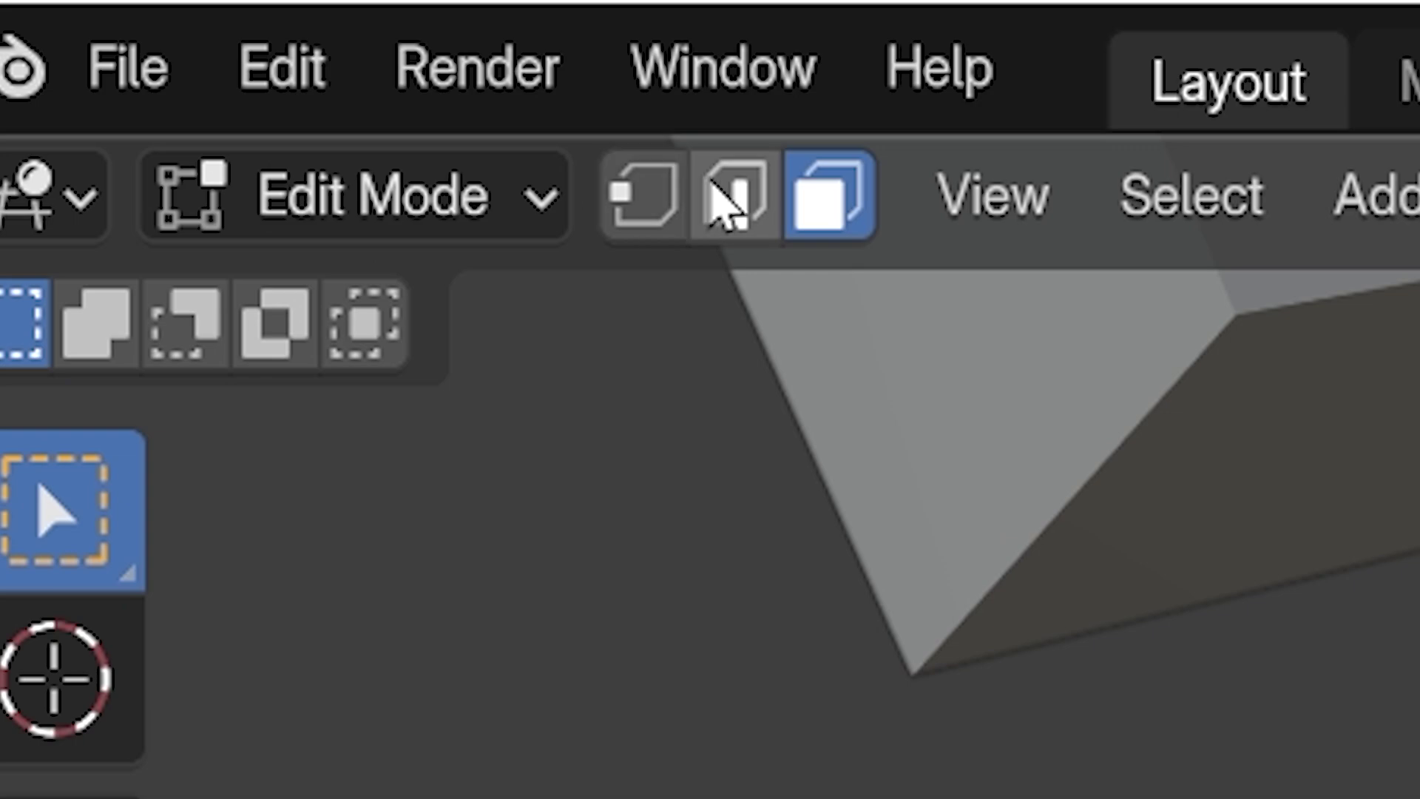
Select the top edge, then the top-left, left-middle and bottom-right vertices with the bottom-right vertex active.
{"action": "left_click", "coordinate": [730, 206]}
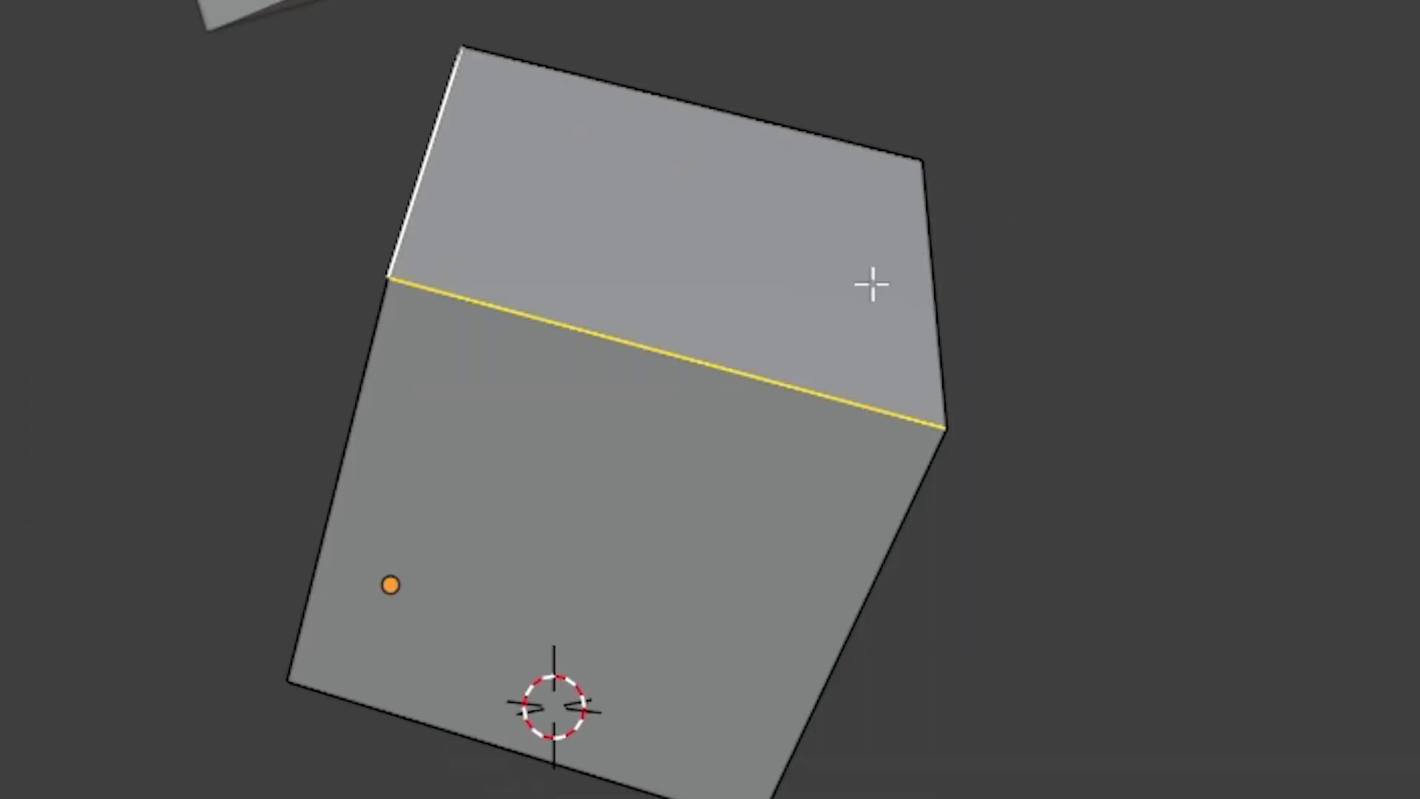
{"action": "left_click", "coordinate": [730, 127], "text": "shift"}
{"action": "key", "text": "1"}
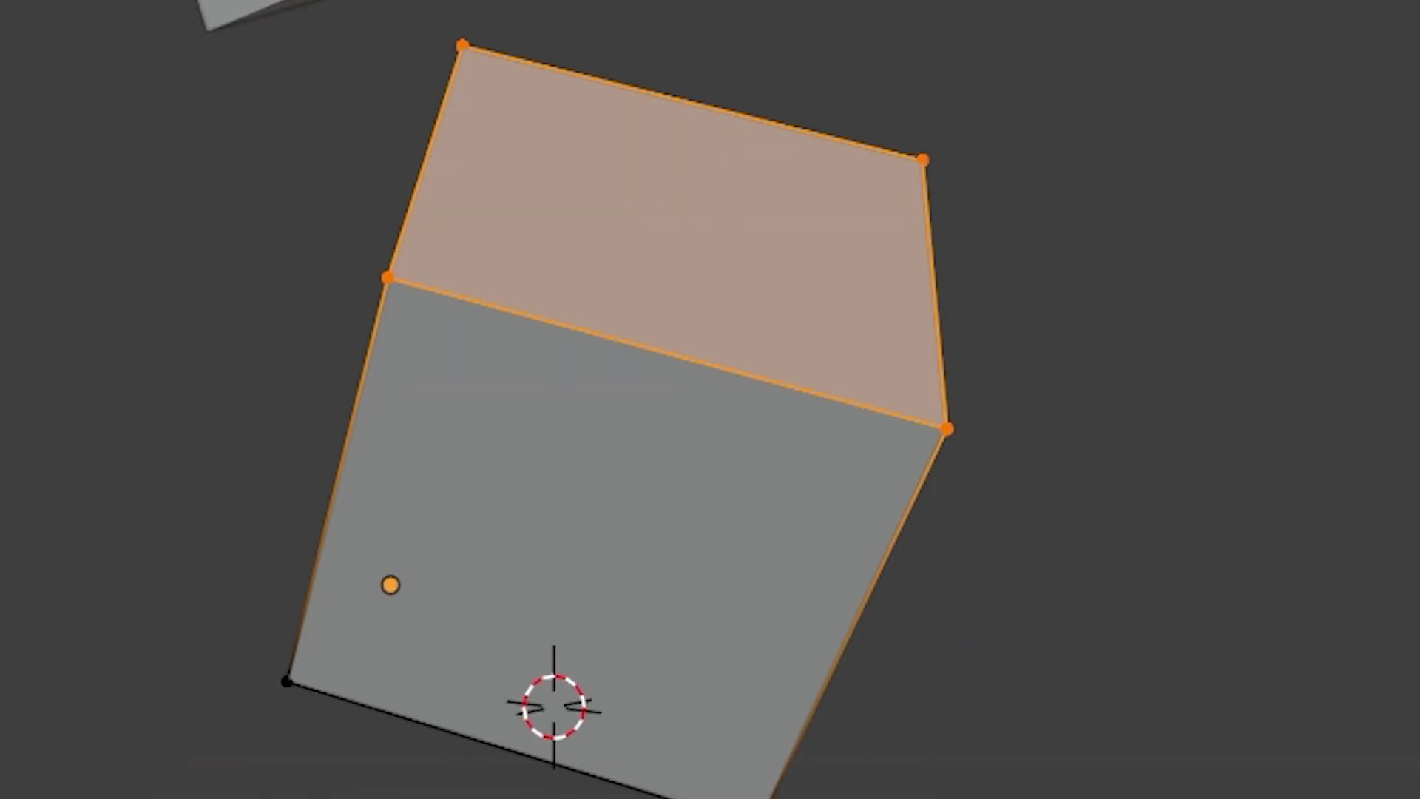
{"action": "left_click", "coordinate": [483, 89]}
{"action": "left_click", "coordinate": [429, 277], "text": "shift"}
{"action": "left_click", "coordinate": [880, 408], "text": "shift"}
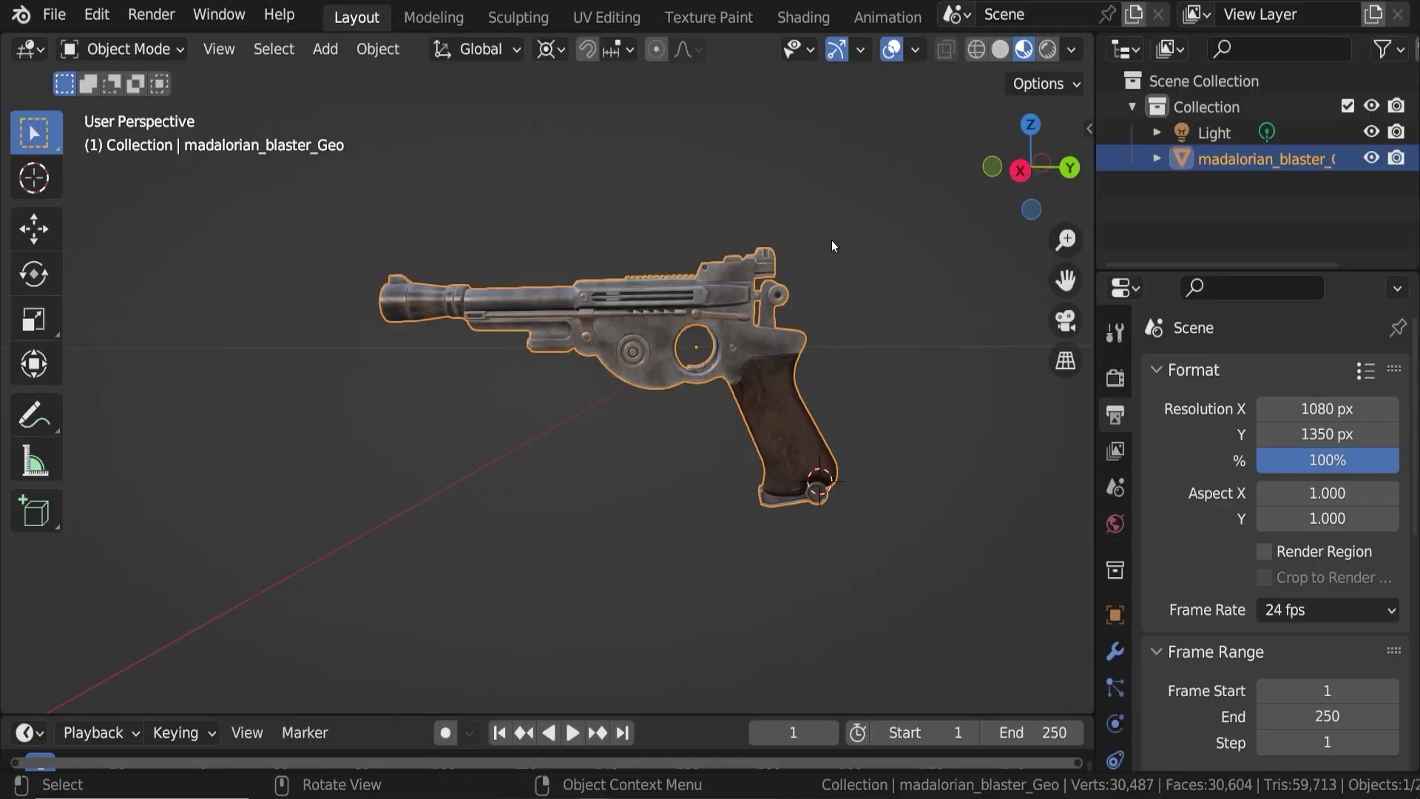
Rotate the blaster model, then scroll down the channel's list of Blender tutorial videos.
{"action": "key", "text": "r"}
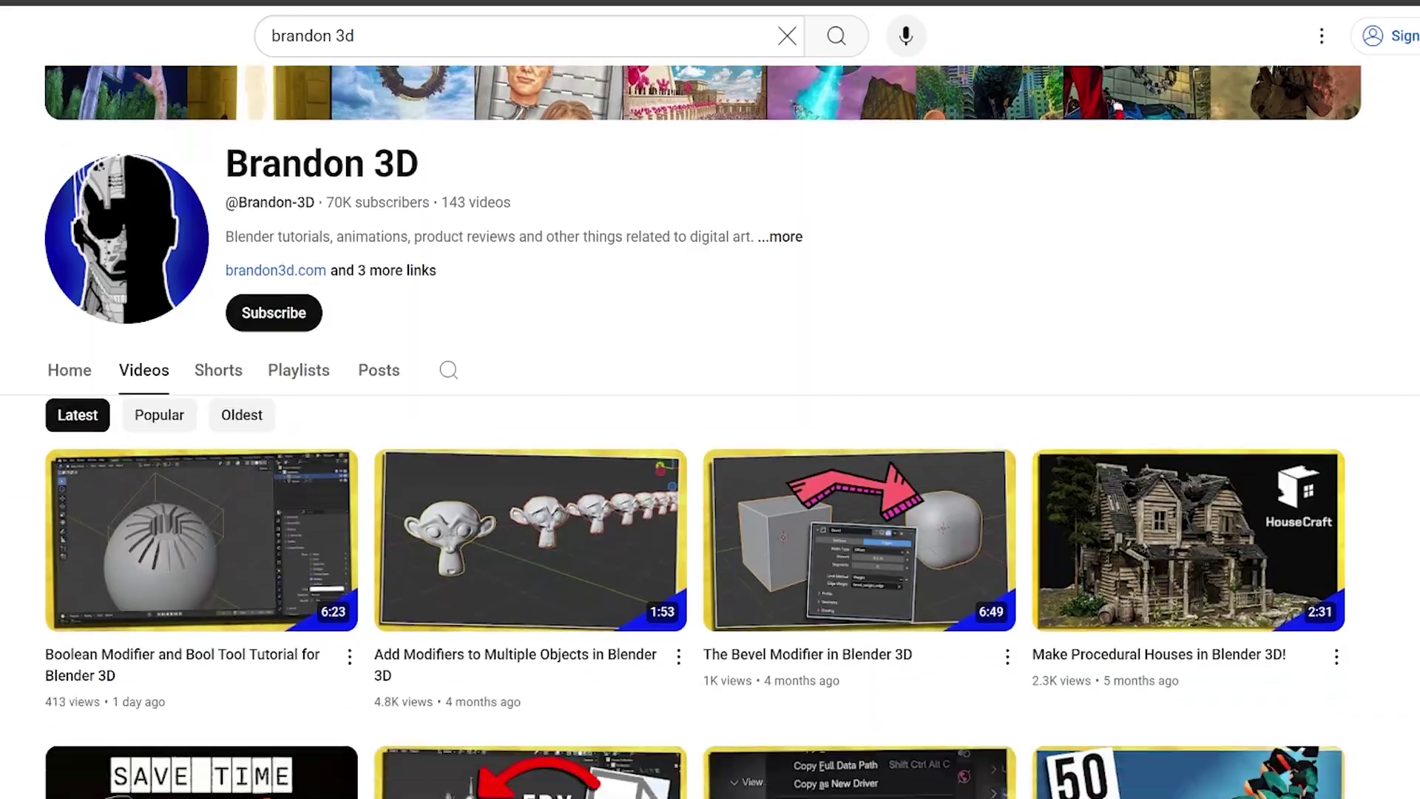
{"action": "scroll", "coordinate": [710, 444], "scroll_direction": "down", "scroll_amount": 12}
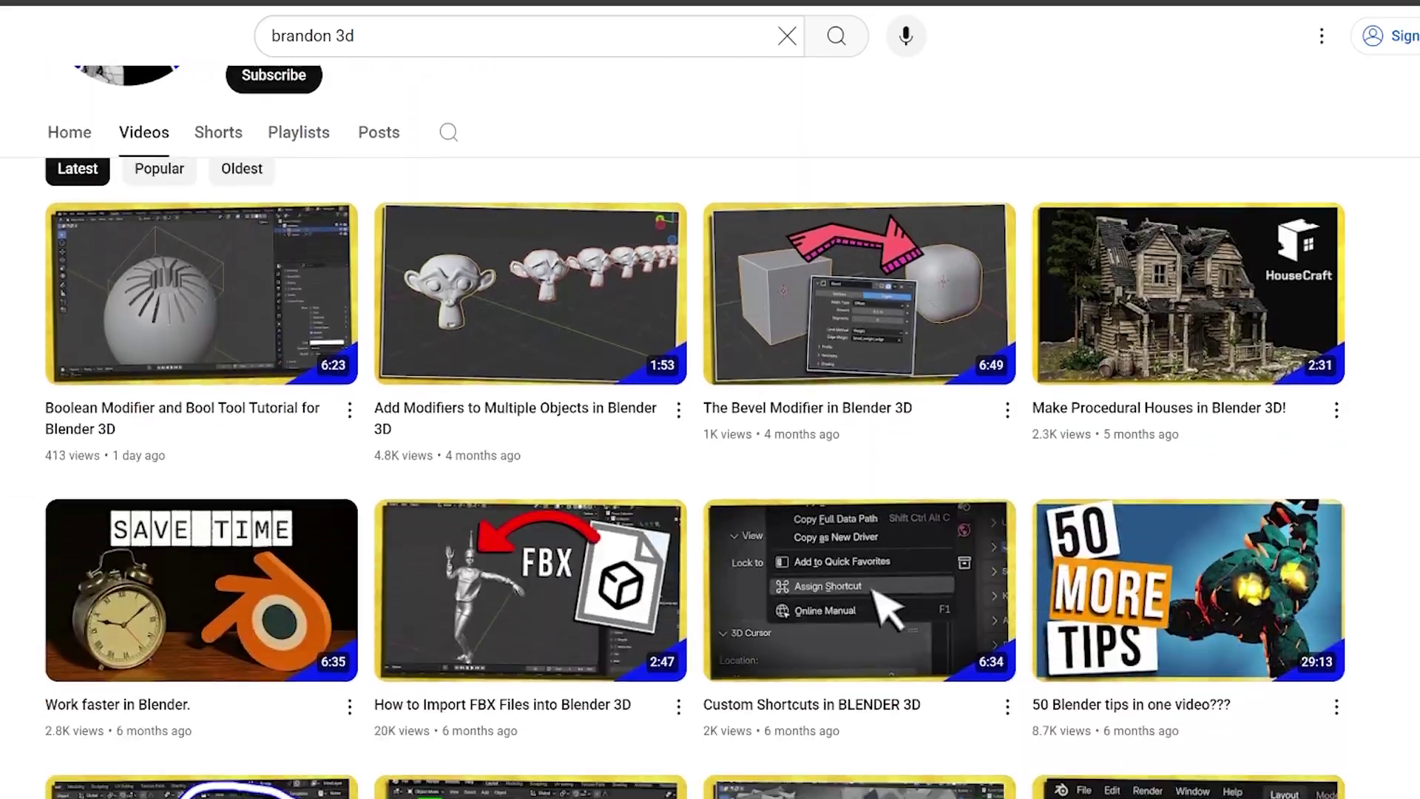
{"action": "scroll", "coordinate": [710, 443], "scroll_direction": "down", "scroll_amount": 10}
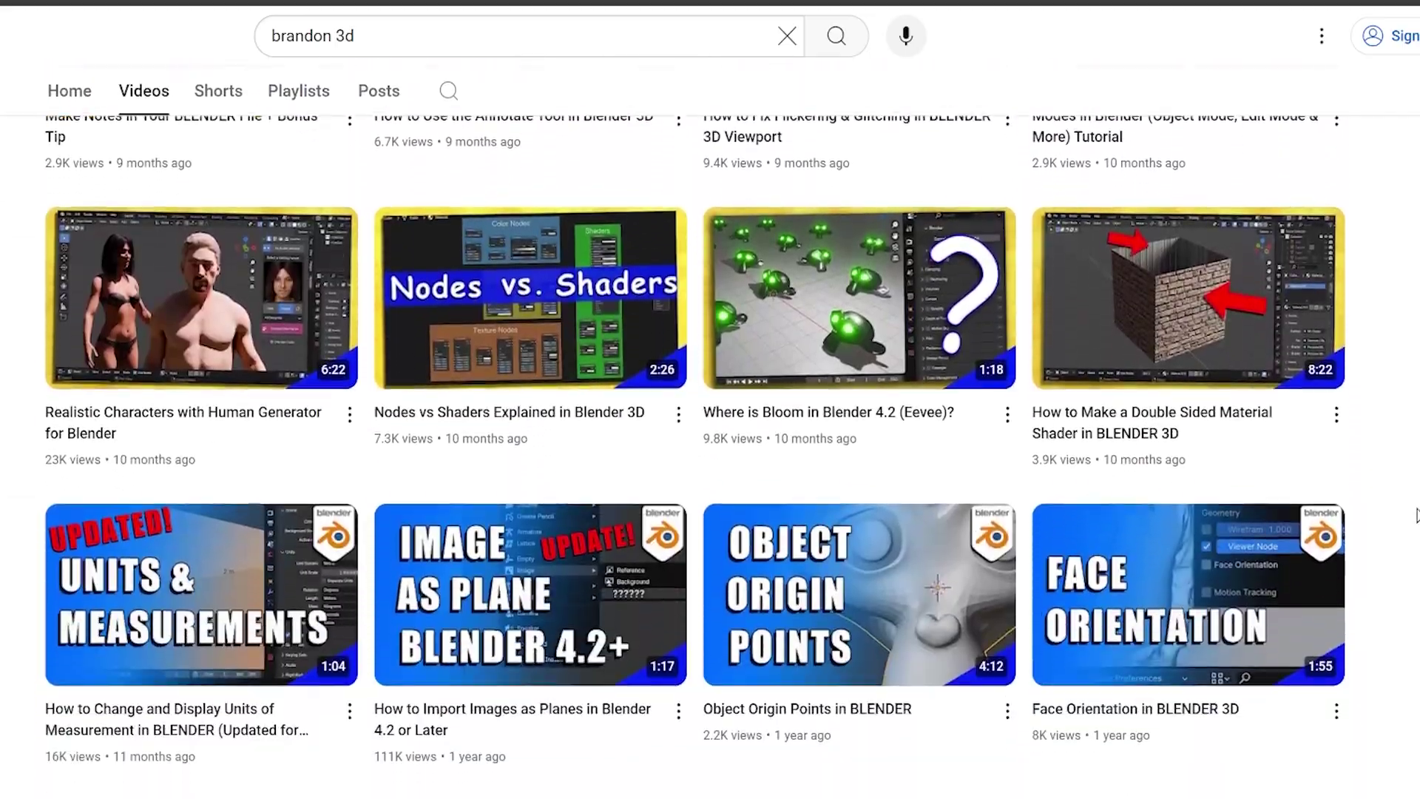
{"action": "scroll", "coordinate": [1399, 776], "scroll_direction": "down", "scroll_amount": 12}
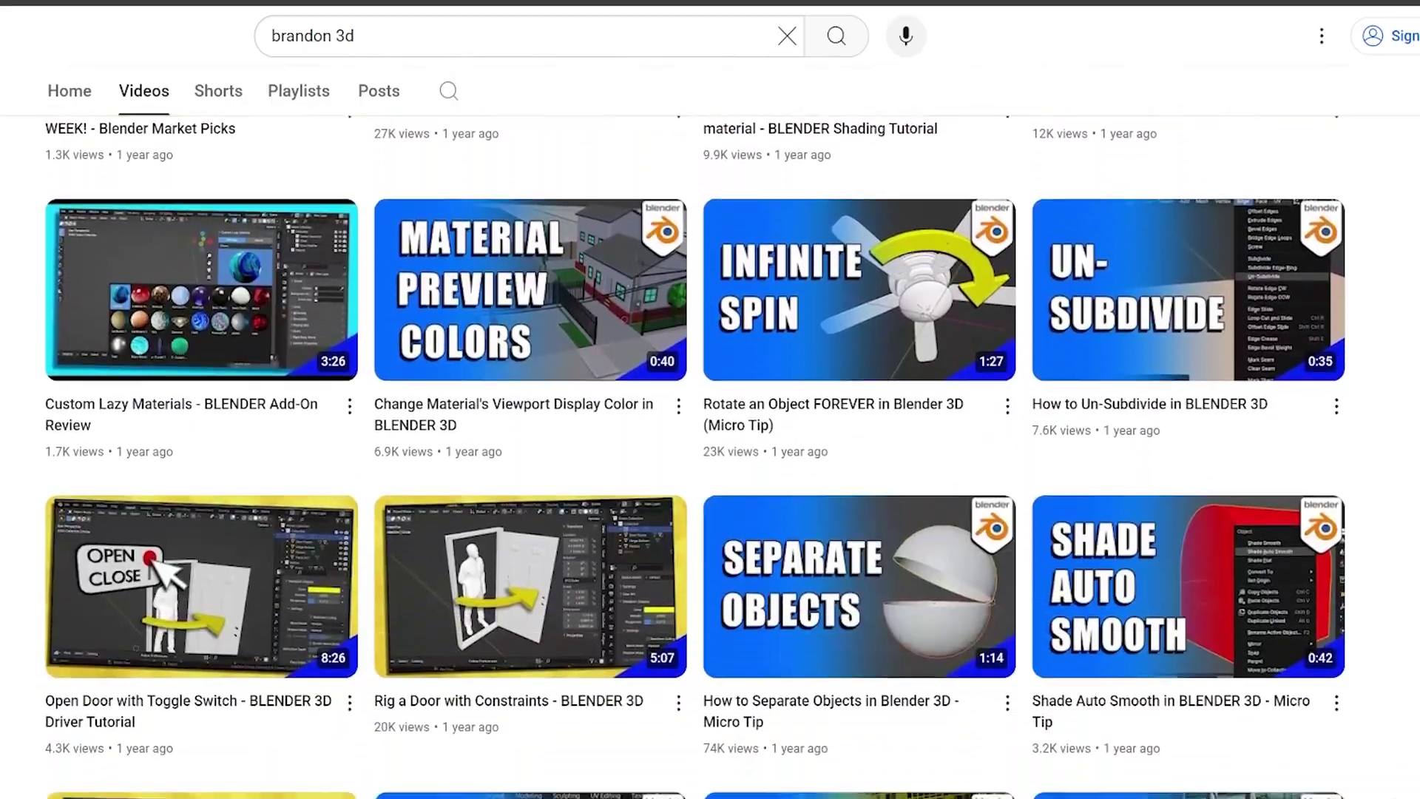